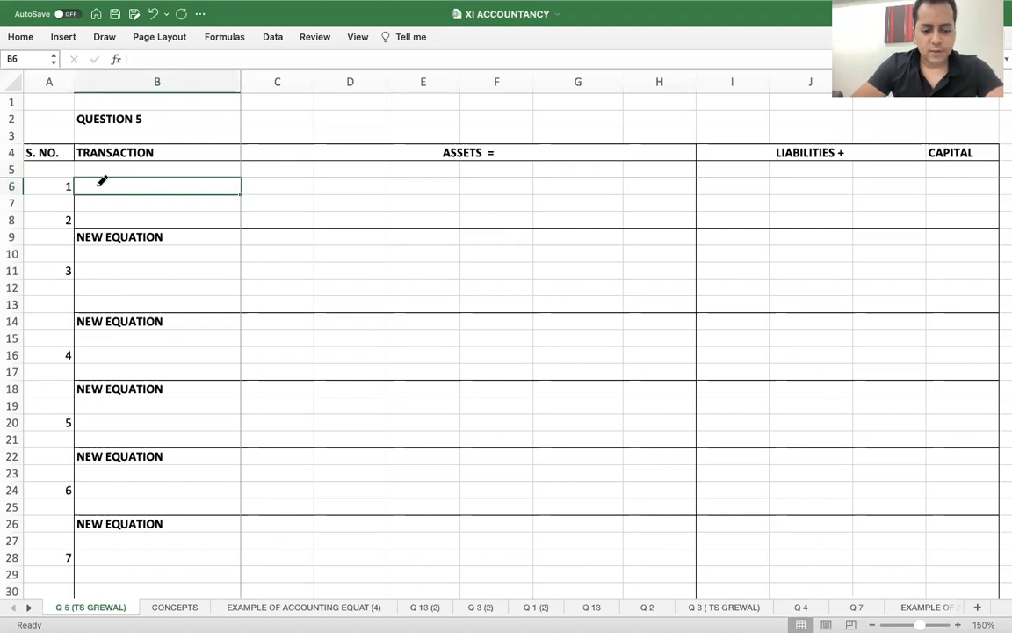
- Describe transaction 1 as COMMENCED BUSINESS in B6 and WITH CASH in B7, and insert a blank row above transaction 2
{"action": "type", "text": "D BUSINESS"}
{"action": "key", "text": "Return"}
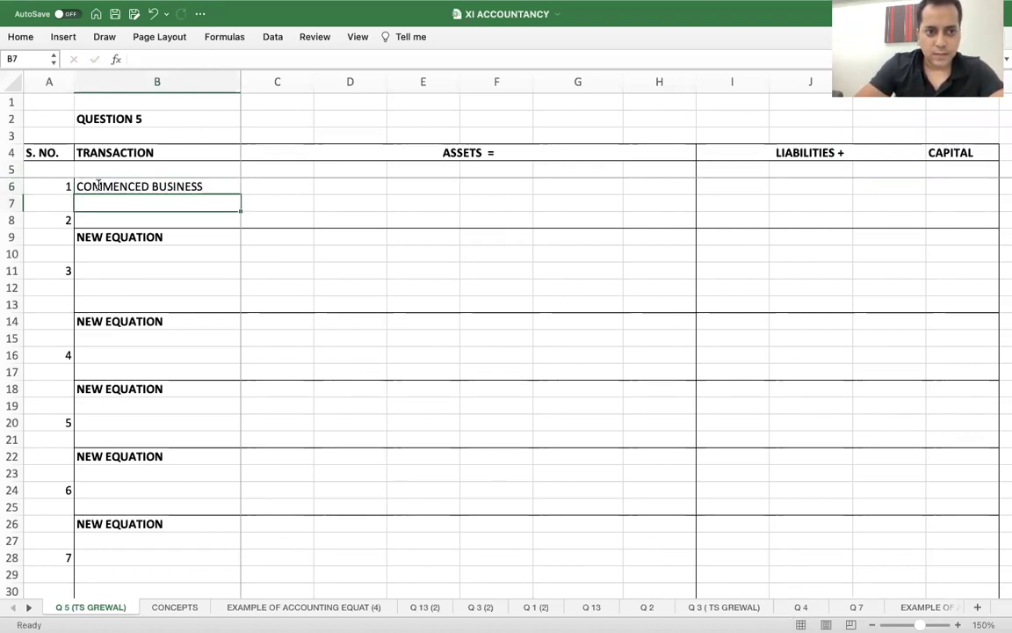
{"action": "type", "text": "WITH CASH"}
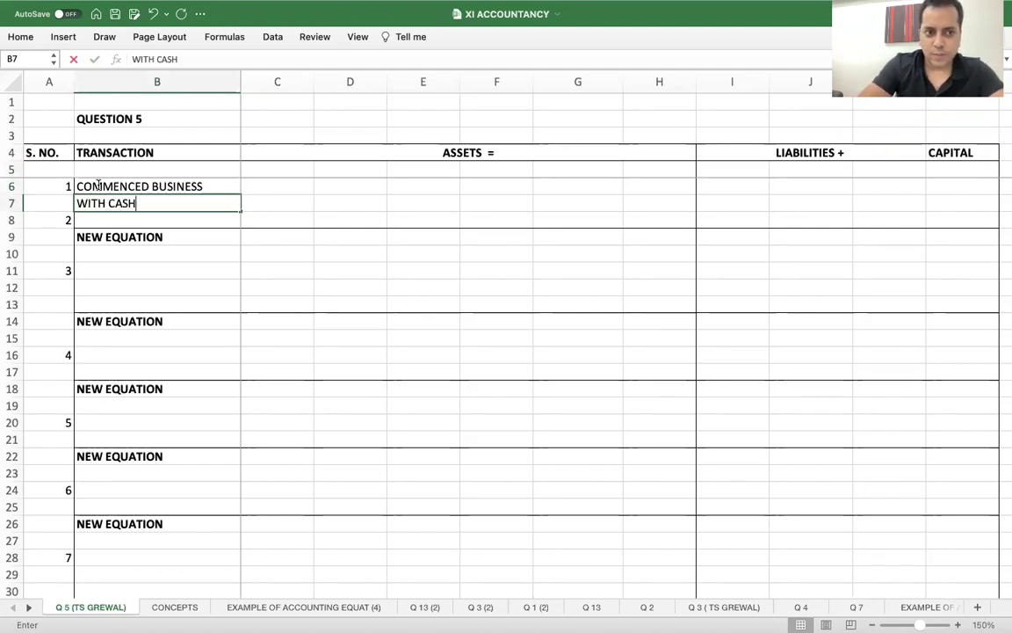
{"action": "key", "text": "Return"}
{"action": "left_click", "coordinate": [12, 219]}
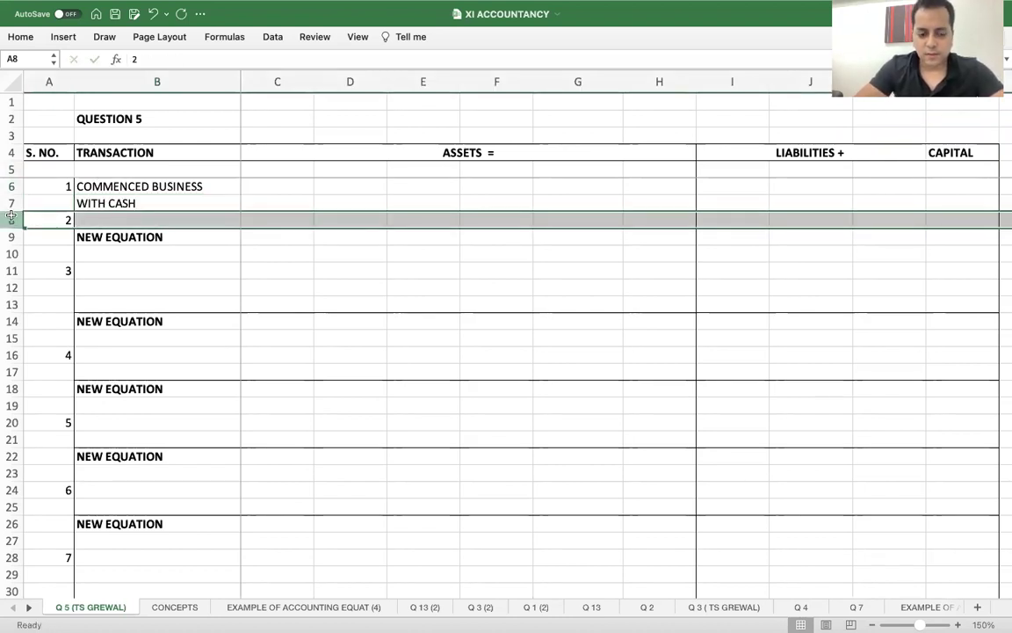
{"action": "key", "text": "ctrl+shift+equal"}
- Add the heading CASH in C5 under Assets and enter + 50,000 below it for transaction 1
{"action": "left_click", "coordinate": [273, 164]}
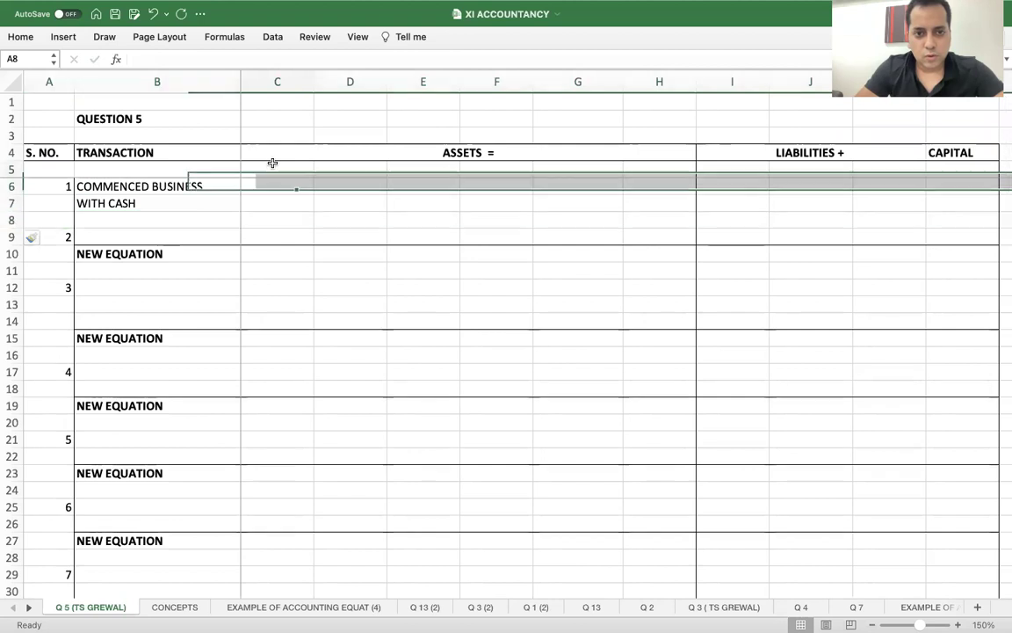
{"action": "type", "text": "CASH"}
{"action": "key", "text": "Return"}
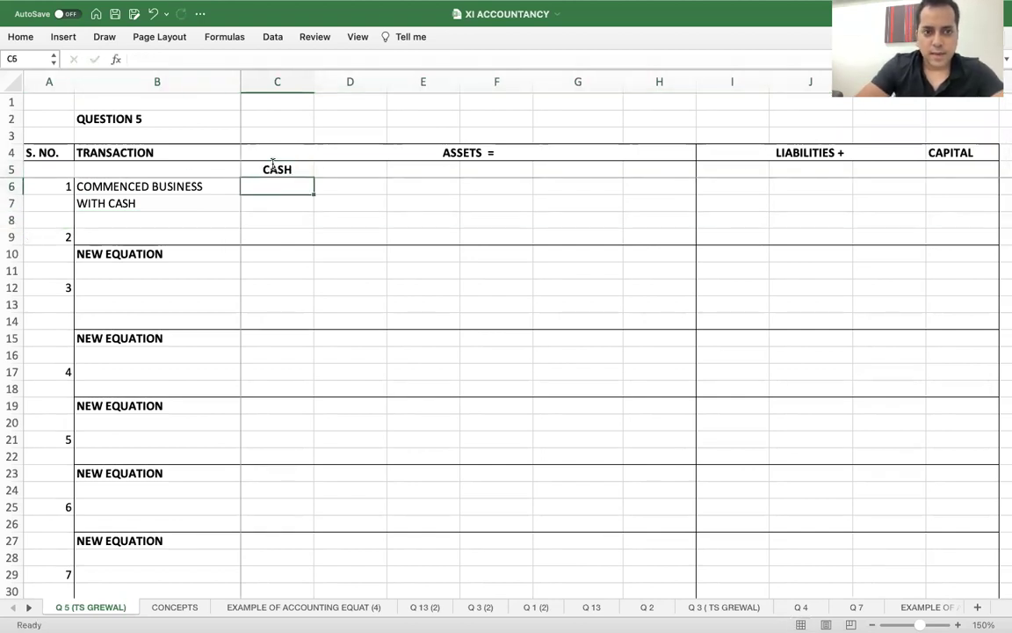
{"action": "type", "text": "+ 50,000"}
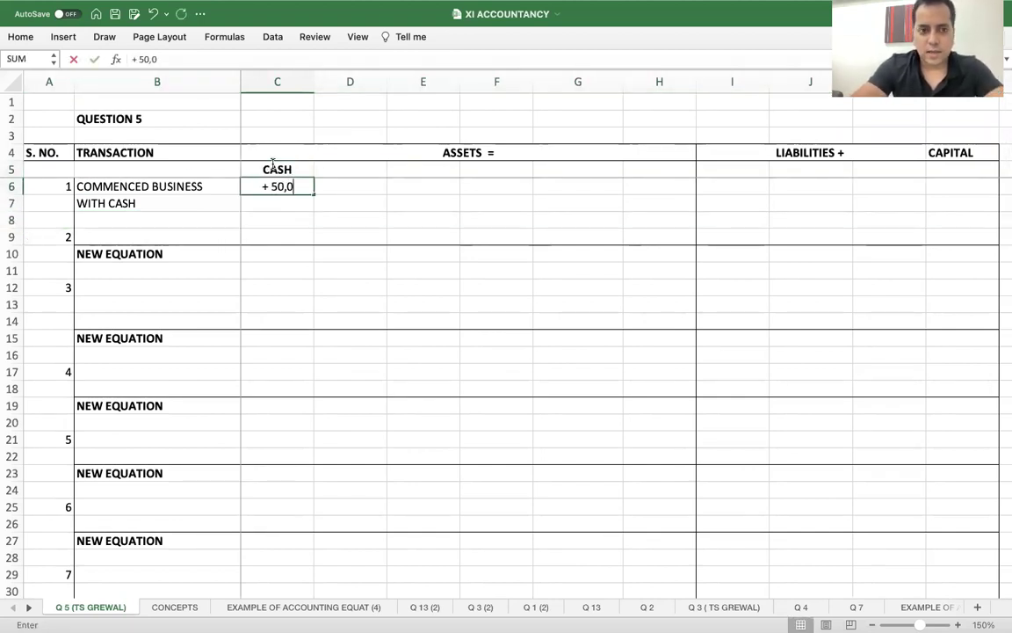
- Enter + 50,000 in the Capital column for transaction 1 in L6
{"action": "key", "text": "Right"}
{"action": "key", "text": "Right"}
{"action": "key", "text": "Right"}
{"action": "key", "text": "Right"}
{"action": "key", "text": "Right"}
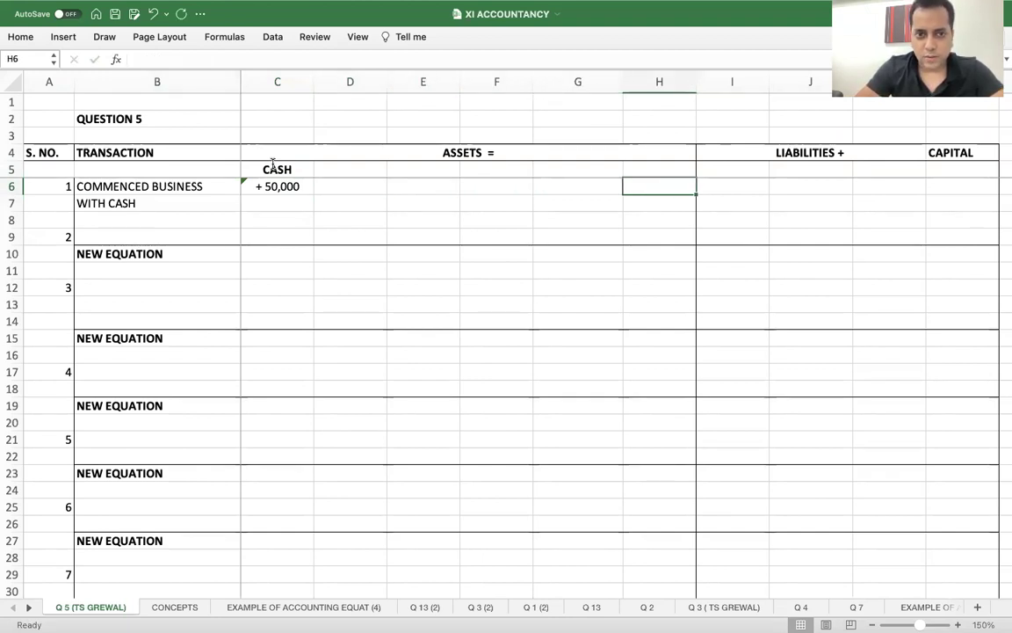
{"action": "scroll", "coordinate": [273, 164], "scroll_direction": "down", "scroll_amount": 3}
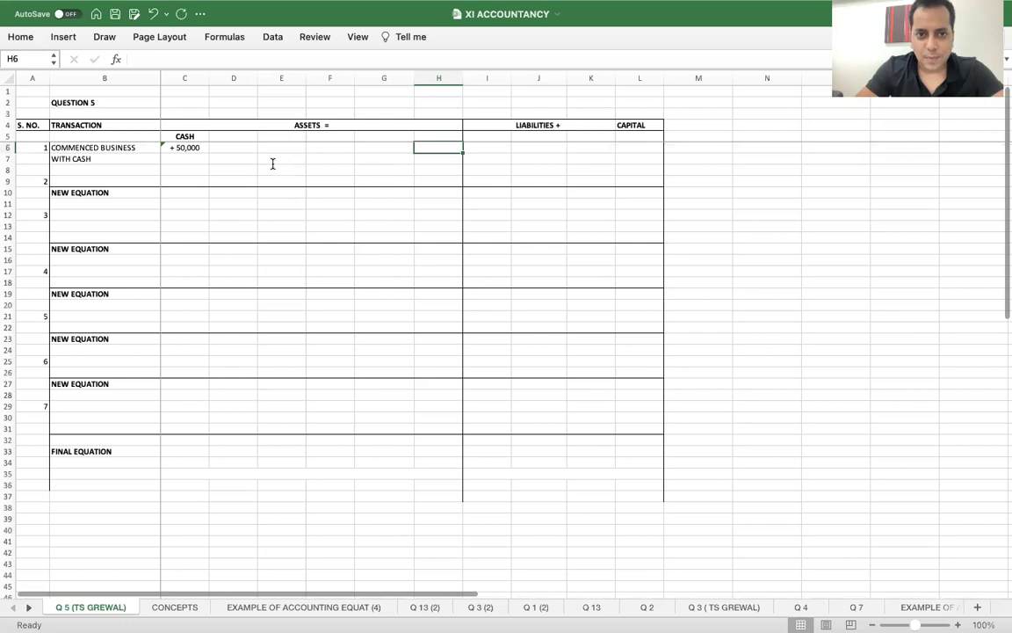
{"action": "scroll", "coordinate": [272, 165], "scroll_direction": "up", "scroll_amount": 5}
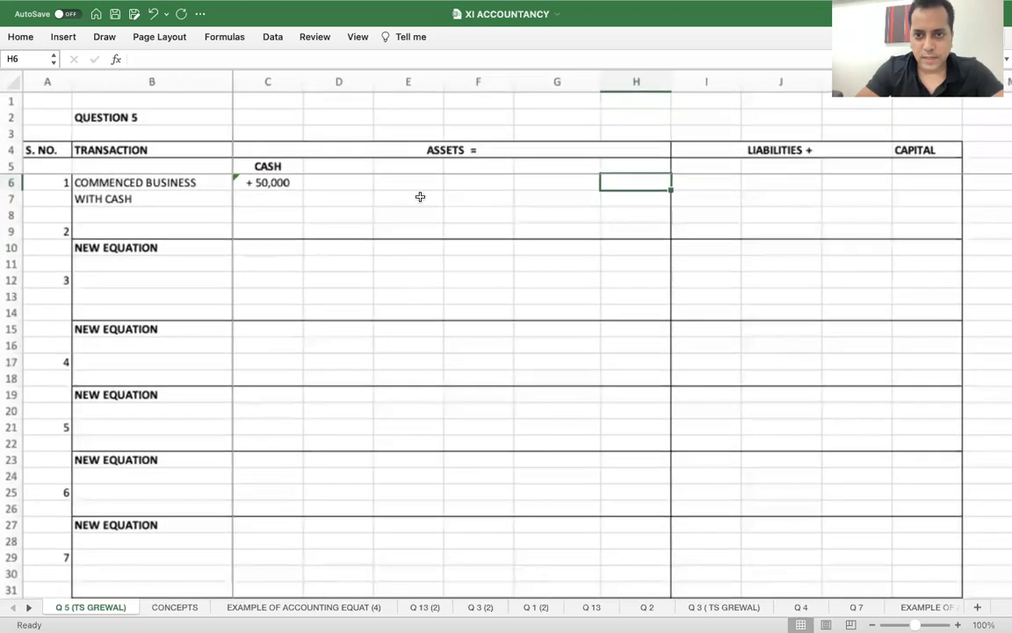
{"action": "scroll", "coordinate": [484, 214], "scroll_direction": "right", "scroll_amount": 2}
{"action": "left_click", "coordinate": [661, 184]}
{"action": "type", "text": "+ 50,000"}
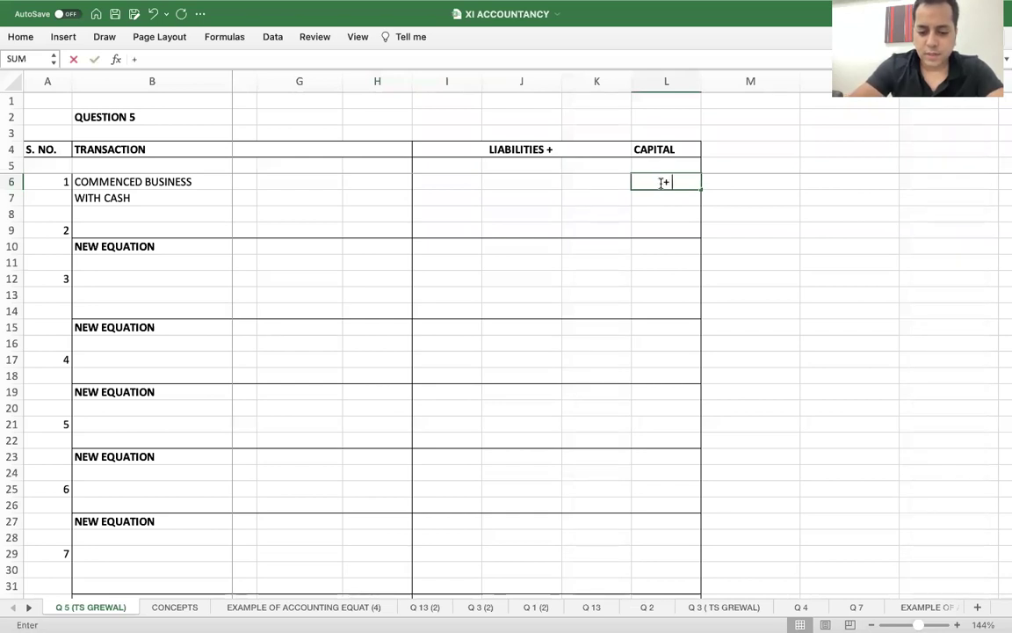
{"action": "key", "text": "Return"}
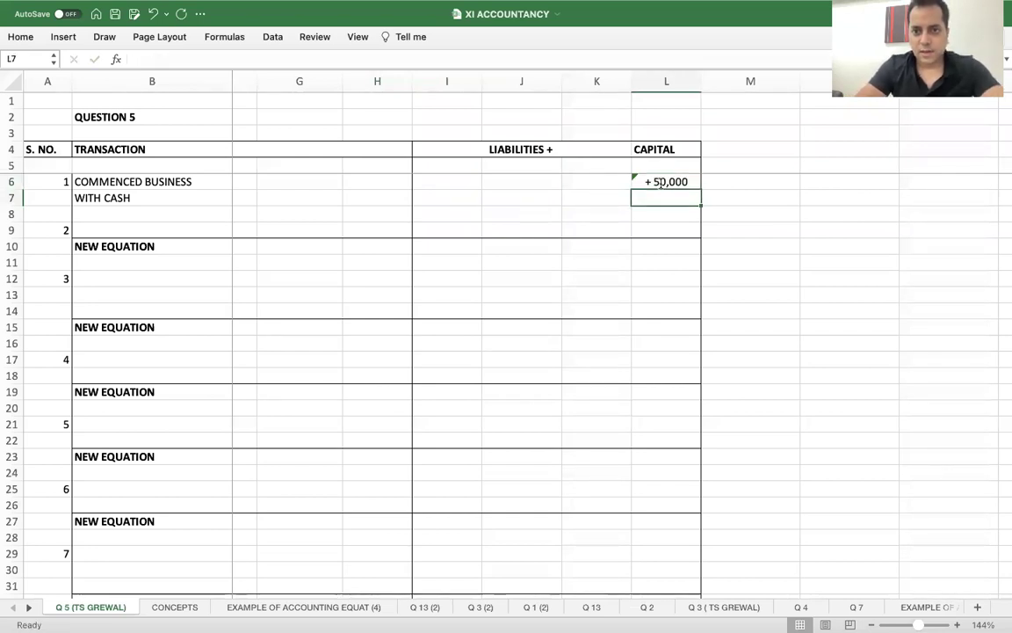
{"action": "scroll", "coordinate": [661, 184], "scroll_direction": "left", "scroll_amount": 4}
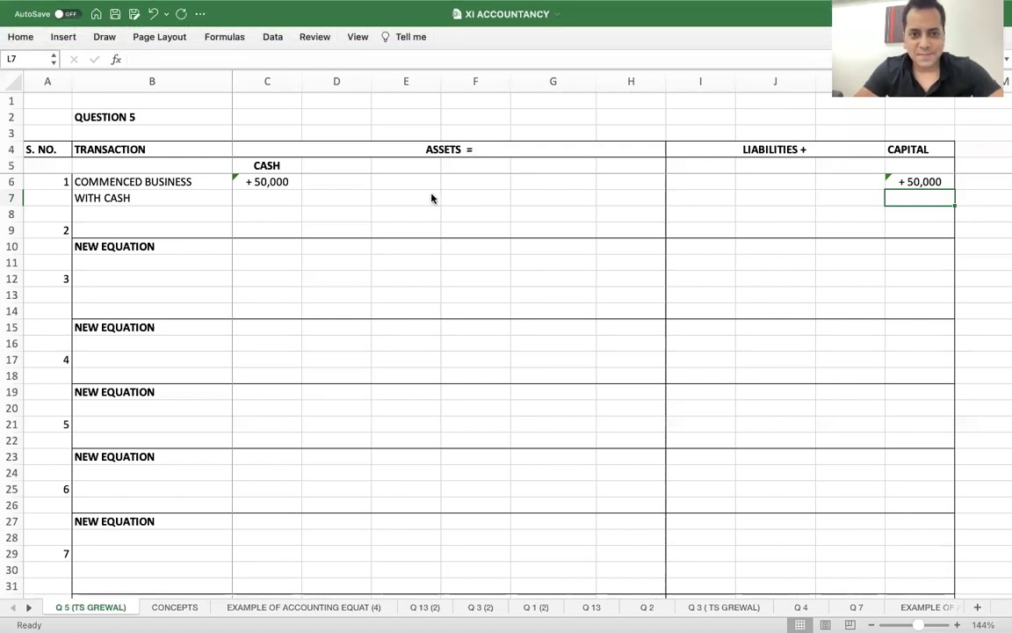
- Switch to the textbook PDF and, in question 5, mark item (i) as done, underline "goods" and circle "cash" in item (ii)
{"action": "key", "text": "super+Tab"}
{"action": "left_click_drag", "start_coordinate": [124, 321], "coordinate": [145, 308]}
{"action": "left_click_drag", "start_coordinate": [224, 350], "coordinate": [269, 352]}
{"action": "mouse_move", "coordinate": [359, 334]}
{"action": "left_mouse_down"}
{"action": "mouse_move", "coordinate": [334, 333]}
{"action": "mouse_move", "coordinate": [370, 331]}
{"action": "left_mouse_up"}
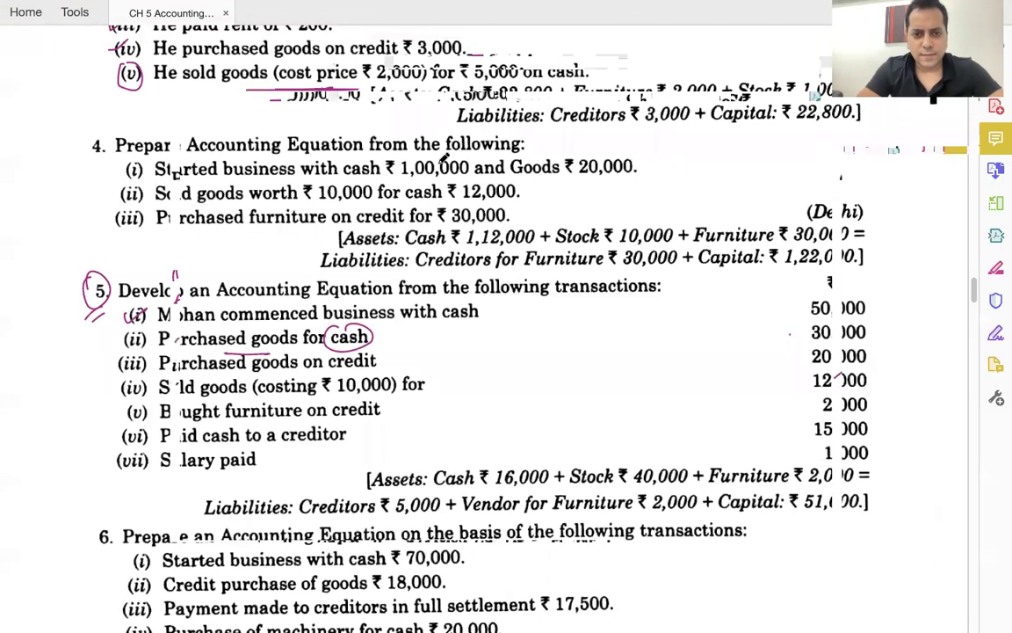
- Switch back to the Excel workbook and insert a blank row above the first NEW EQUATION row
{"action": "key", "text": "super+Tab"}
{"action": "left_click", "coordinate": [98, 215]}
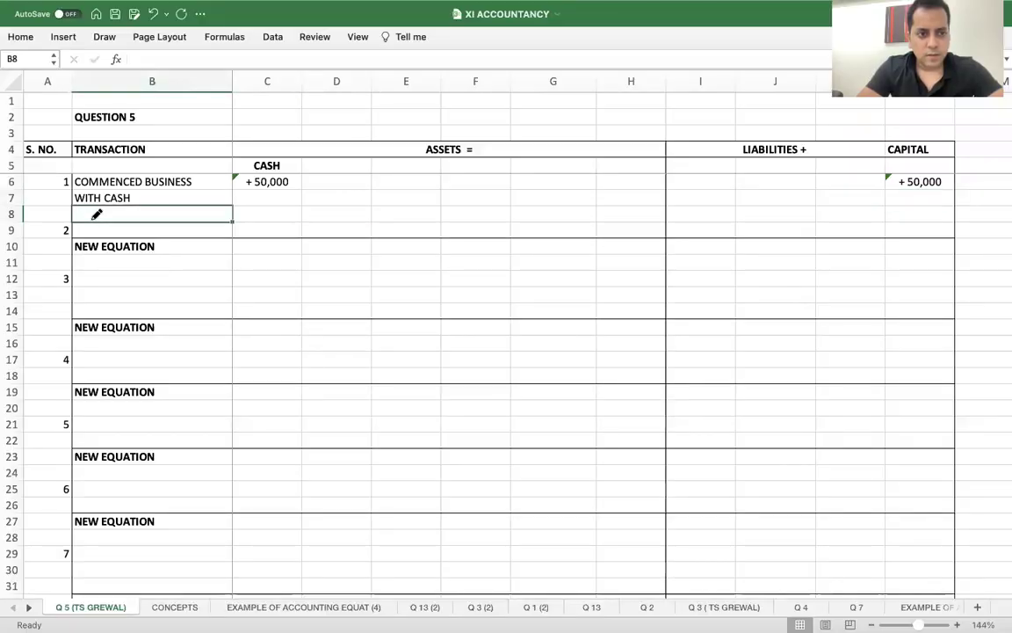
{"action": "left_click", "coordinate": [11, 247]}
{"action": "key", "text": "super+shift+equal"}
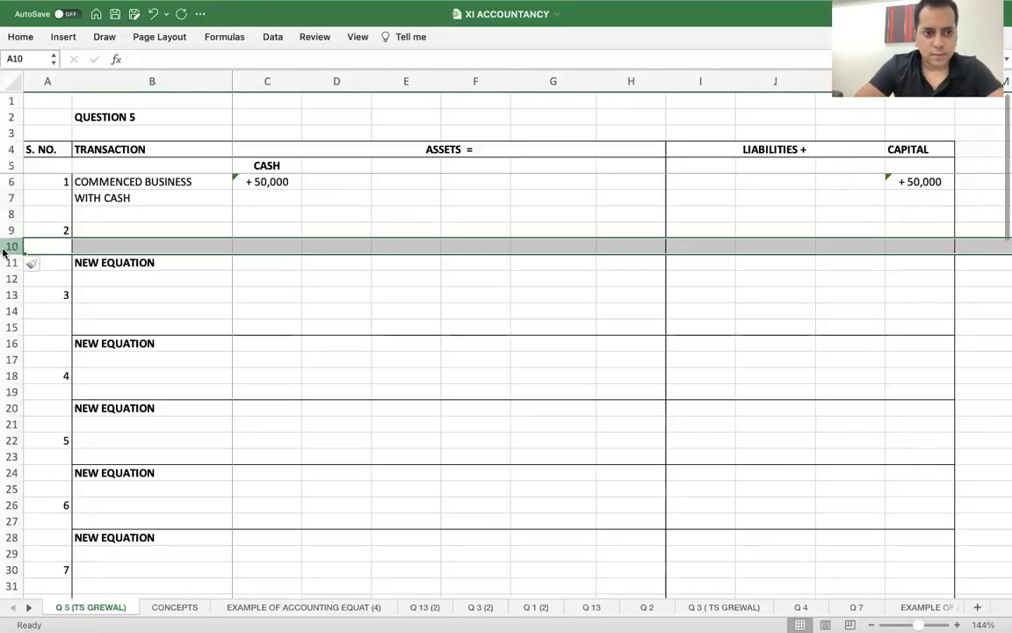
- Describe transaction 2 as PURCHASED GOODS in B9 and enter - 30,000 in its Cash column
{"action": "left_click", "coordinate": [98, 230]}
{"action": "type", "text": "PURCHASED GOOD"}
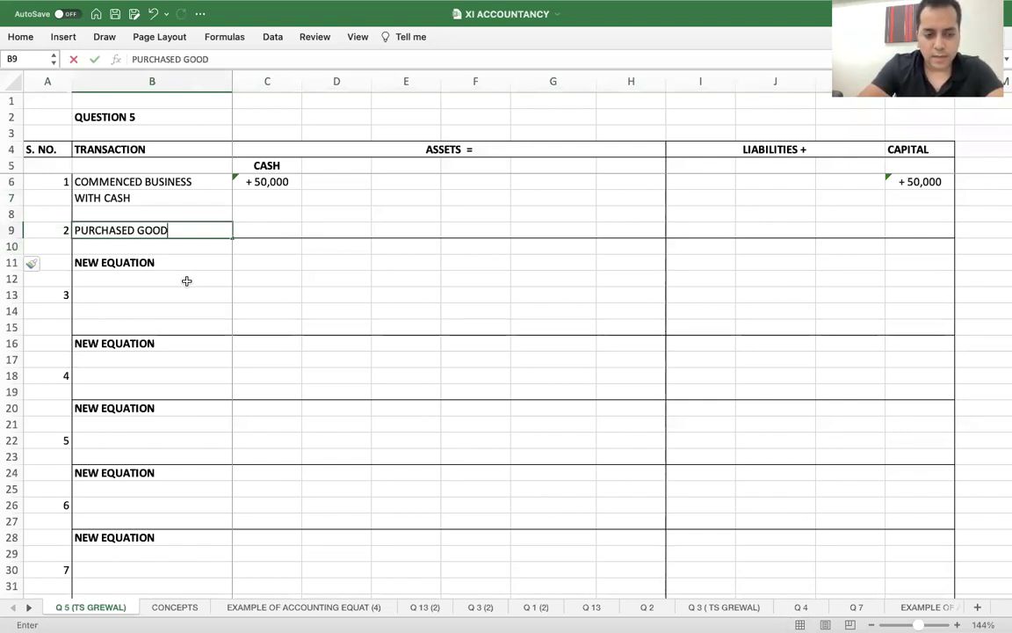
{"action": "type", "text": "S"}
{"action": "key", "text": "Tab"}
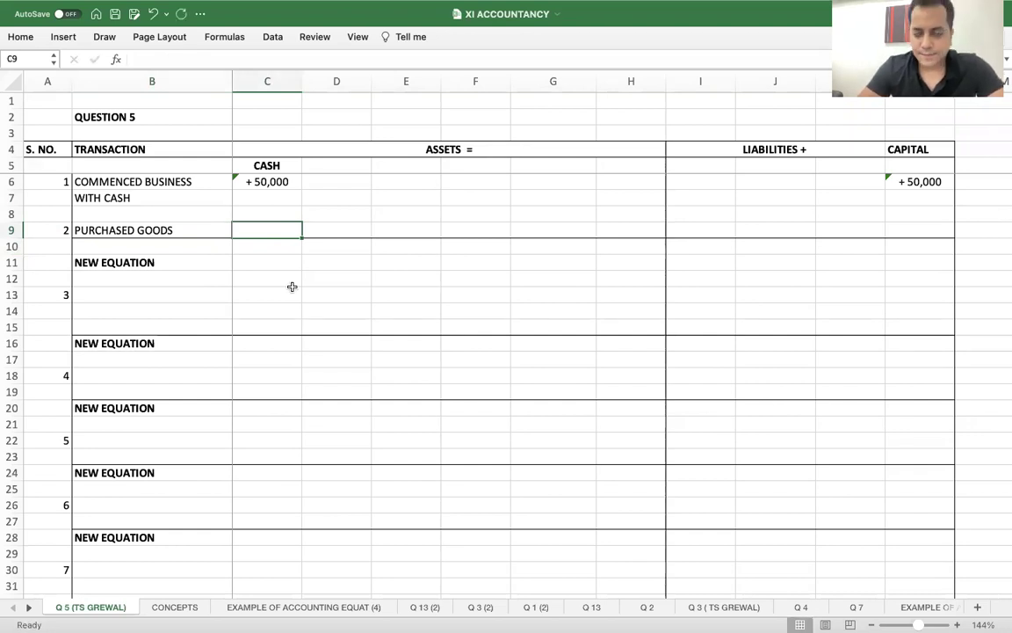
{"action": "type", "text": "- 30,000"}
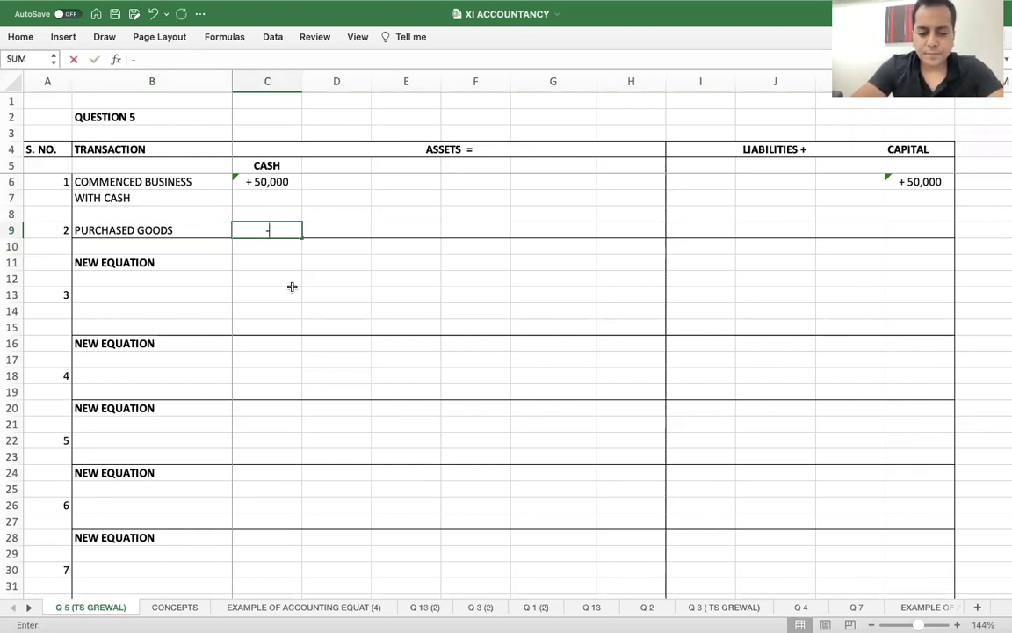
{"action": "key", "text": "Tab"}
- Add the heading STOCK OF GOODS in D5 and widen column D to fit it
{"action": "key", "text": "Up"}
{"action": "key", "text": "Up"}
{"action": "key", "text": "Up"}
{"action": "key", "text": "Up"}
{"action": "type", "text": "G"}
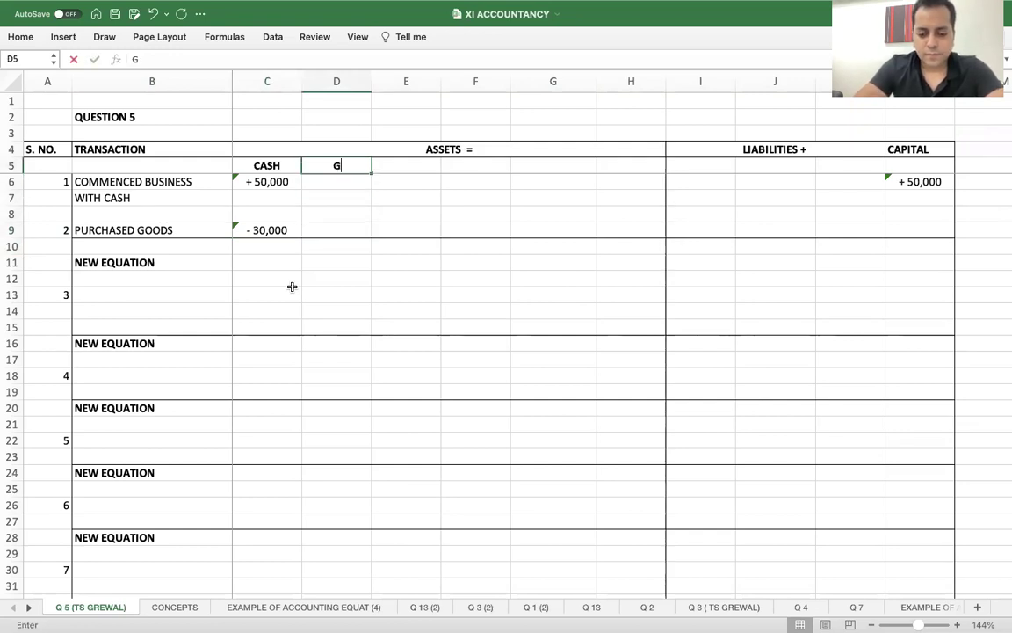
{"action": "type", "text": "TOCK "}
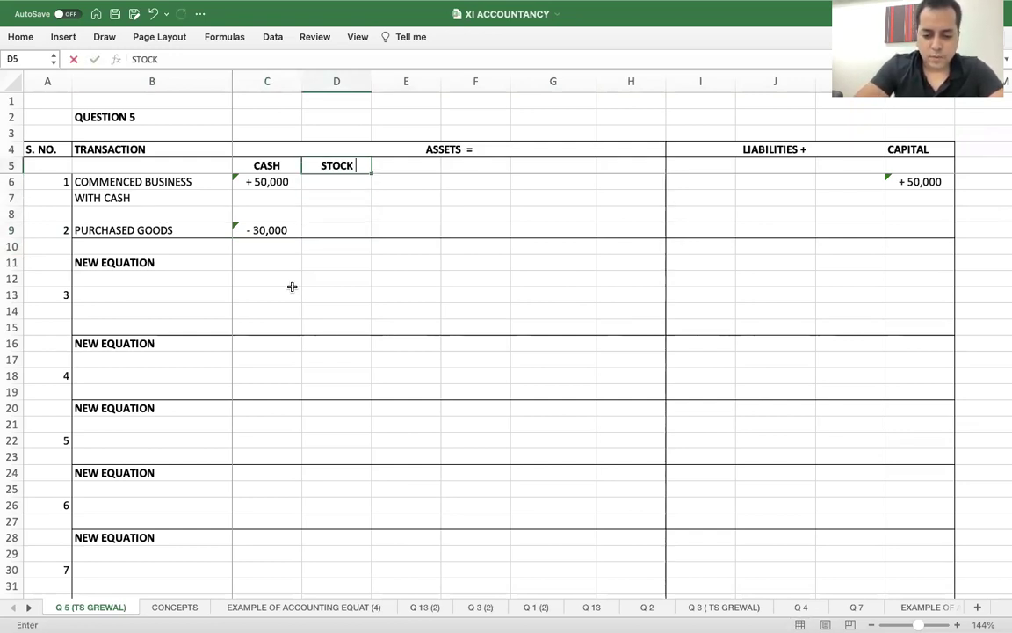
{"action": "type", "text": "OF GOODS"}
{"action": "key", "text": "Return"}
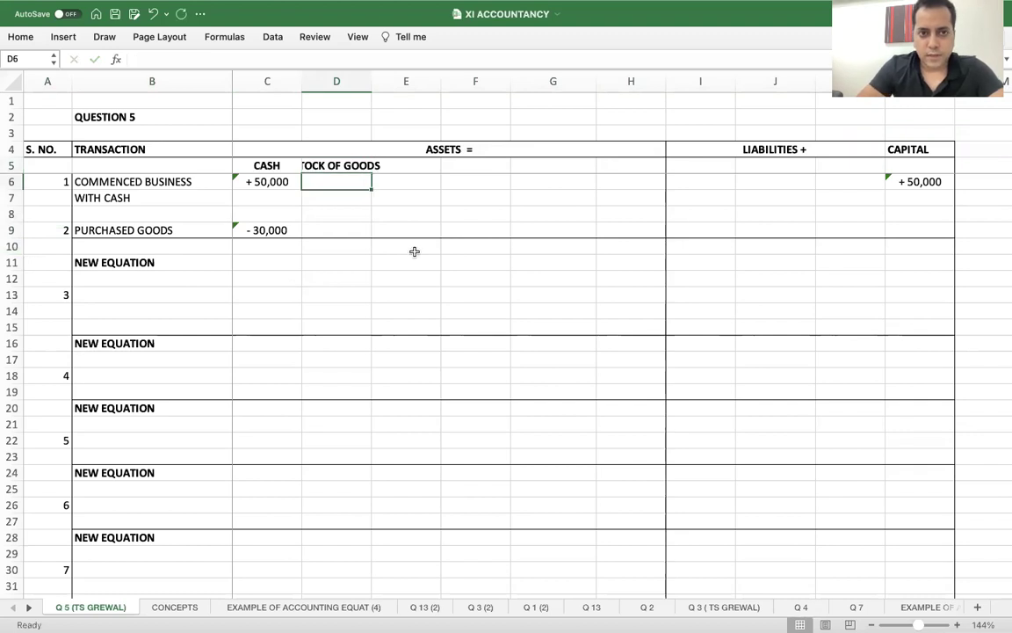
{"action": "left_click_drag", "start_coordinate": [372, 85], "coordinate": [403, 85]}
- Enter + 30,000 as the stock of goods for transaction 2 in D9
{"action": "left_click", "coordinate": [354, 232]}
{"action": "type", "text": "+ 30,000"}
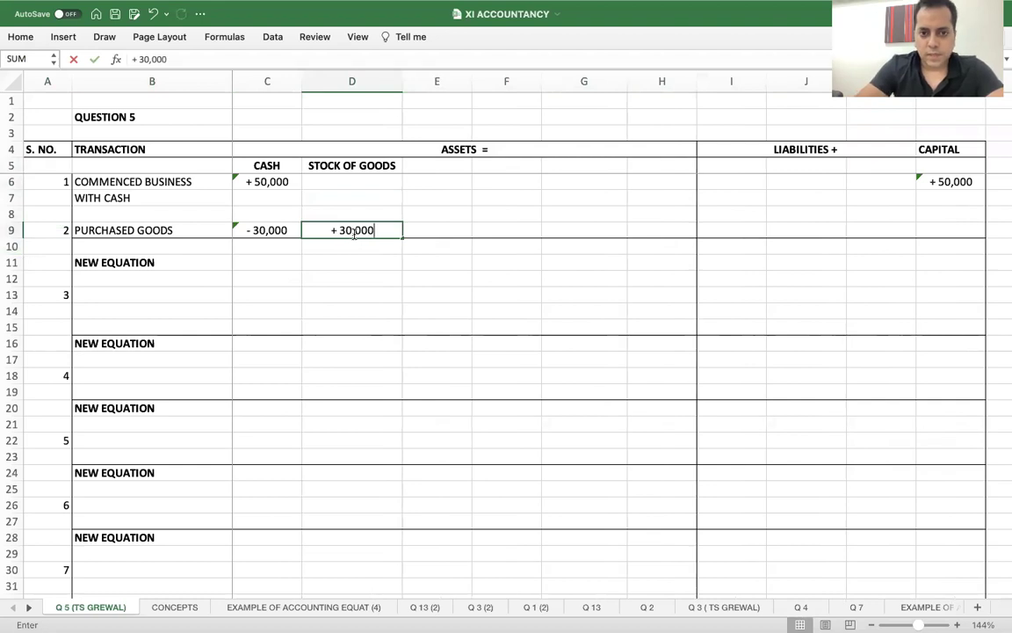
{"action": "key", "text": "Tab"}
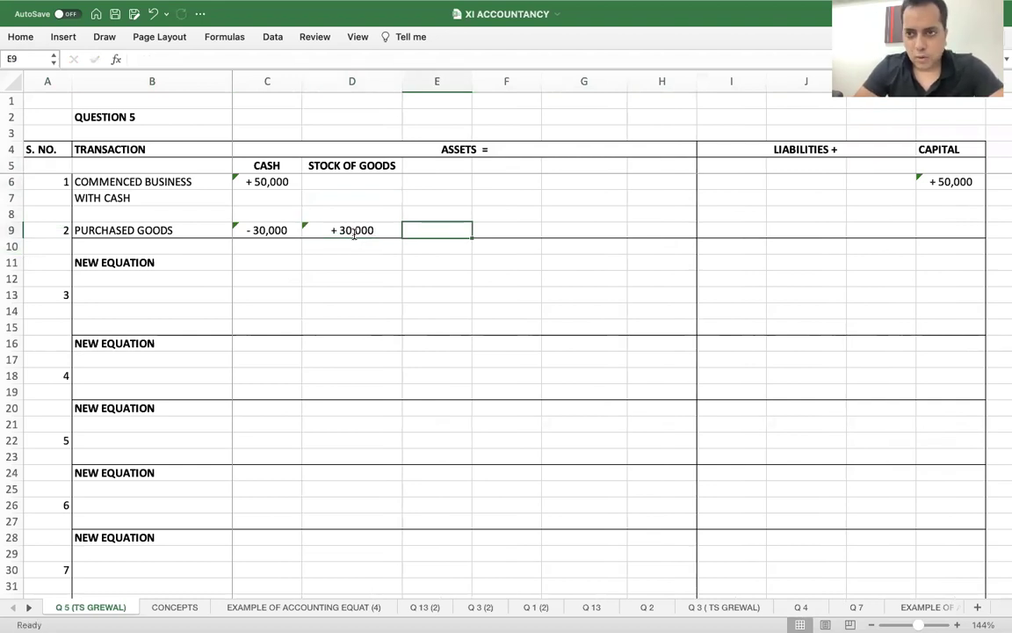
- Enter 0 for both Liabilities and Capital of transaction 2, in J9 and L9
{"action": "scroll", "coordinate": [354, 231], "scroll_direction": "right", "scroll_amount": 5}
{"action": "left_click", "coordinate": [502, 231]}
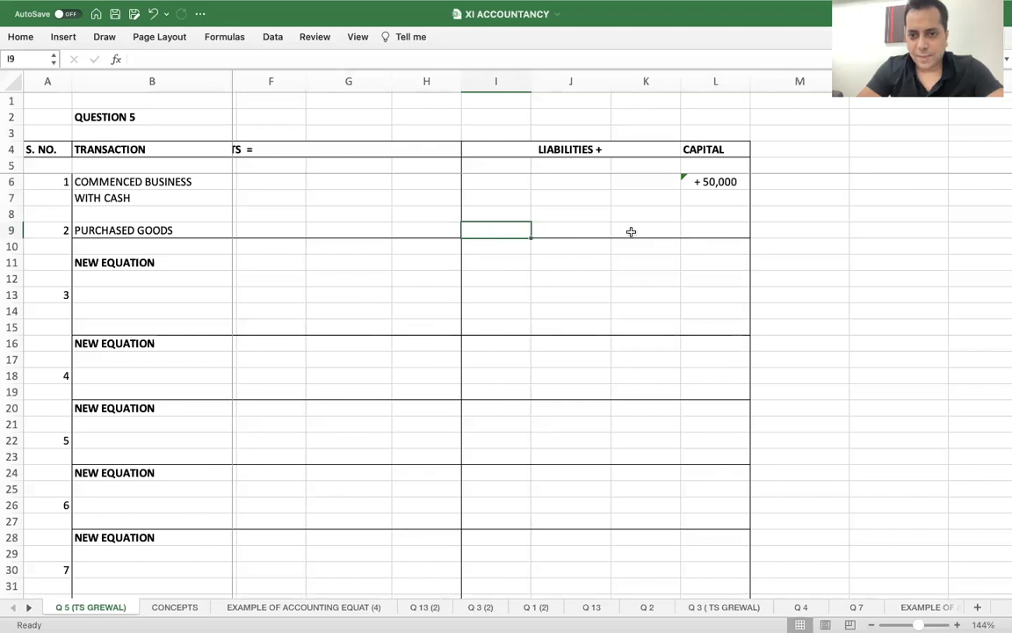
{"action": "left_click", "coordinate": [566, 235]}
{"action": "type", "text": "0"}
{"action": "key", "text": "Tab"}
{"action": "key", "text": "Tab"}
{"action": "type", "text": "0"}
{"action": "key", "text": "Return"}
{"action": "scroll", "coordinate": [566, 235], "scroll_direction": "left", "scroll_amount": 3}
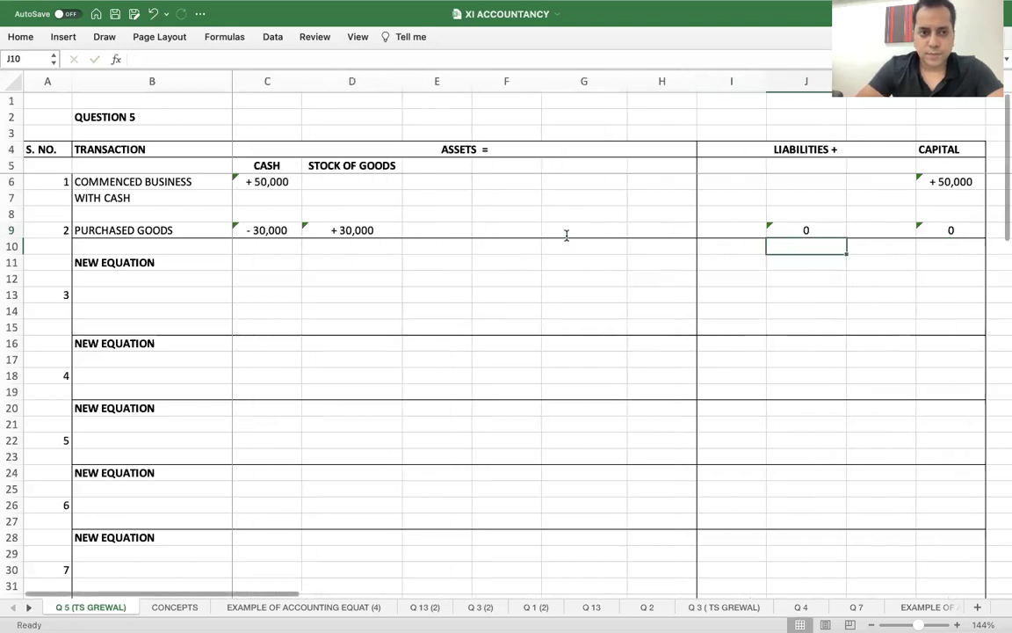
- Fill in the asset side of the first NEW EQUATION row with 20,000 cash and 30,000 stock of goods
{"action": "left_click", "coordinate": [259, 258]}
{"action": "type", "text": "20,000"}
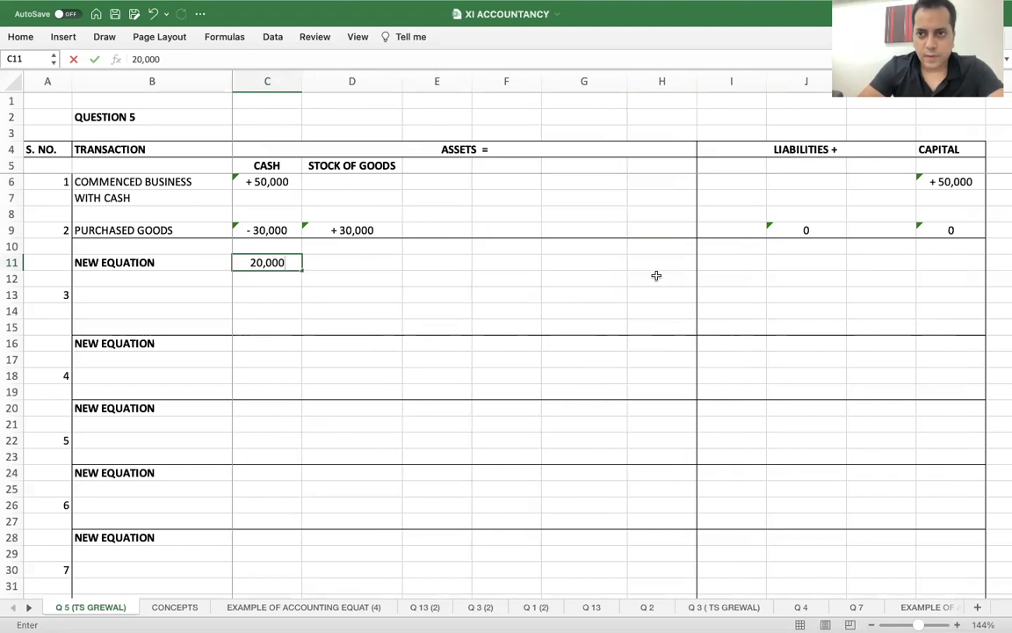
{"action": "key", "text": "Tab"}
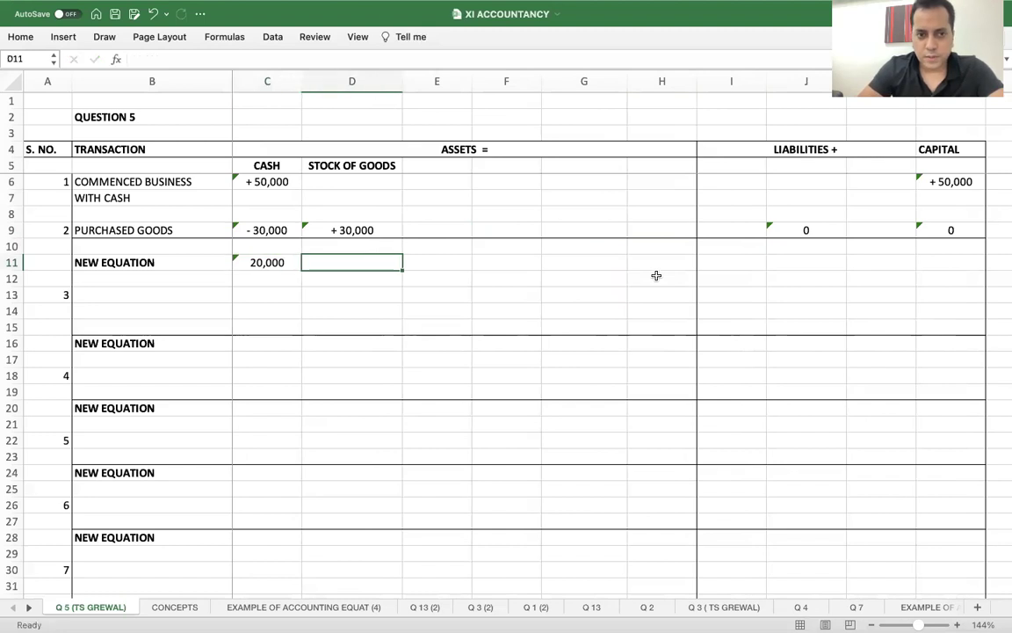
{"action": "type", "text": "30,000"}
{"action": "key", "text": "Tab"}
{"action": "key", "text": "Tab"}
{"action": "key", "text": "Tab"}
{"action": "key", "text": "Tab"}
{"action": "key", "text": "Tab"}
{"action": "key", "text": "Tab"}
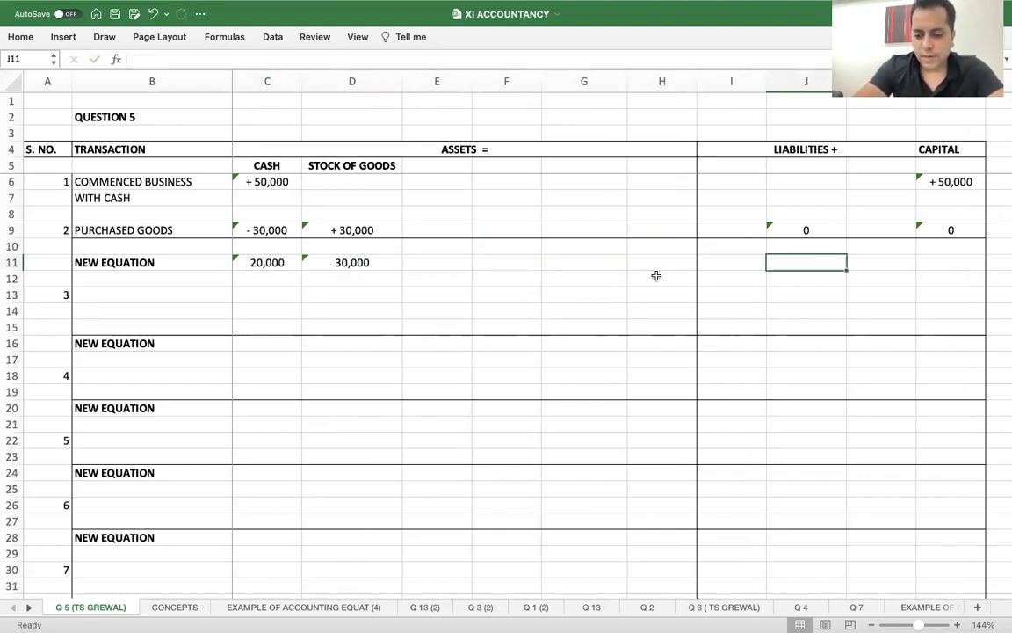
- Complete the first NEW EQUATION row with 0 for Liabilities and 50,000 for Capital
{"action": "type", "text": "0"}
{"action": "key", "text": "Tab"}
{"action": "key", "text": "Tab"}
{"action": "type", "text": "5"}
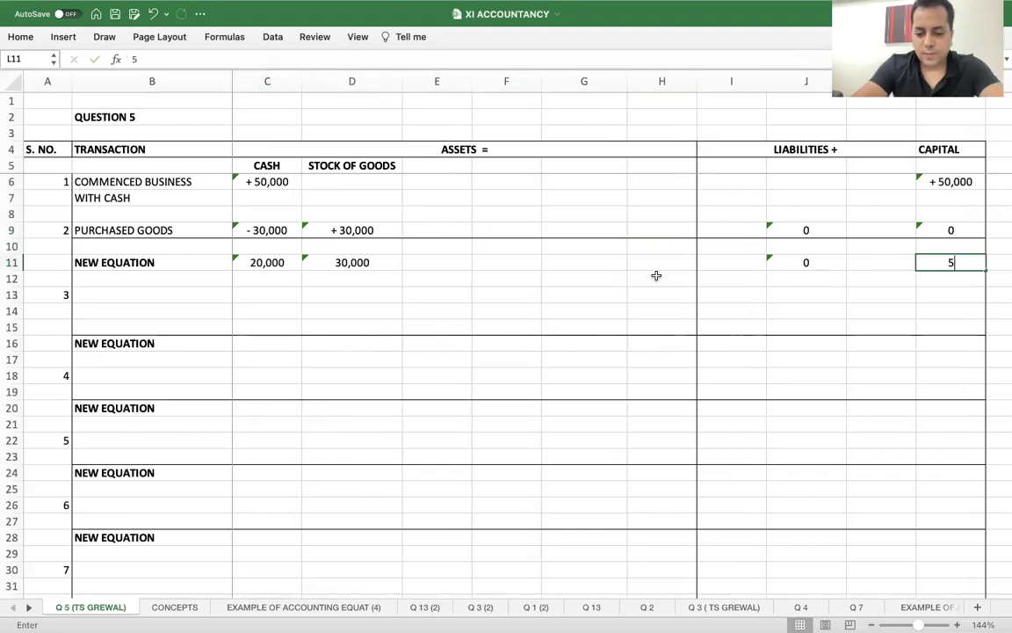
{"action": "type", "text": "0,000"}
{"action": "key", "text": "Return"}
{"action": "key", "text": "Left"}
{"action": "key", "text": "Left"}
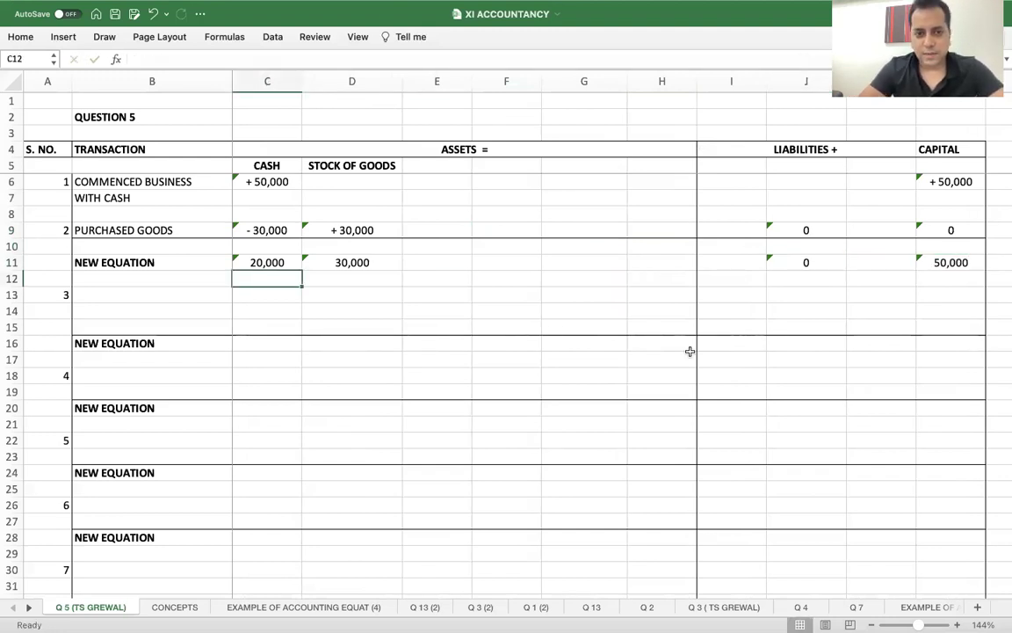
- Check transaction (iii) in the textbook PDF, and in Excel enter PURCHASED GOODS ON CREDIT in B13 with 0 under Cash
{"action": "left_click", "coordinate": [403, 158]}
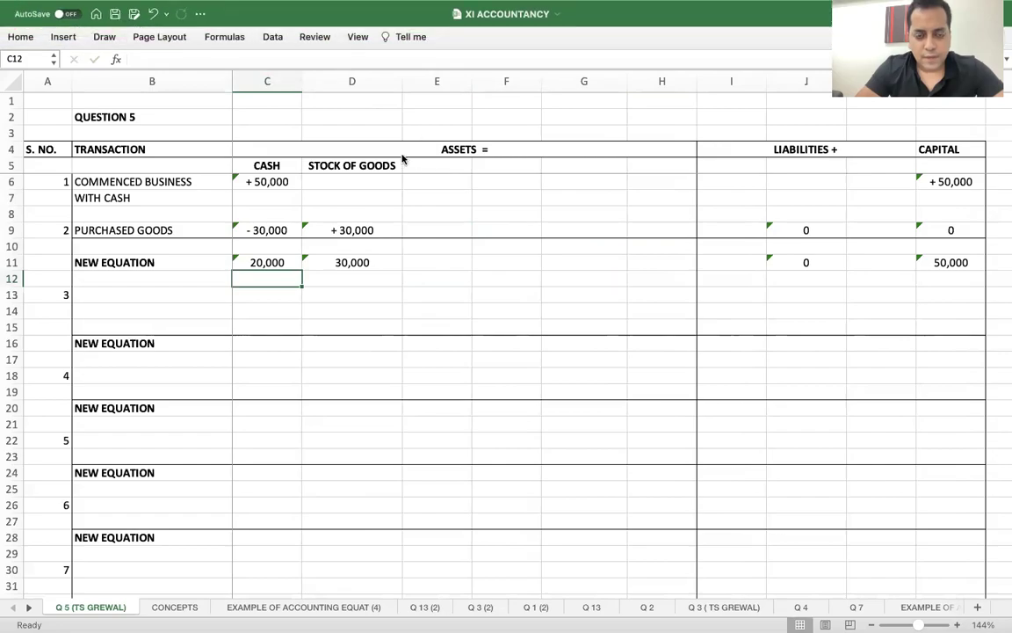
{"action": "key", "text": "super+Tab"}
{"action": "scroll", "coordinate": [384, 316], "scroll_direction": "down", "scroll_amount": 1}
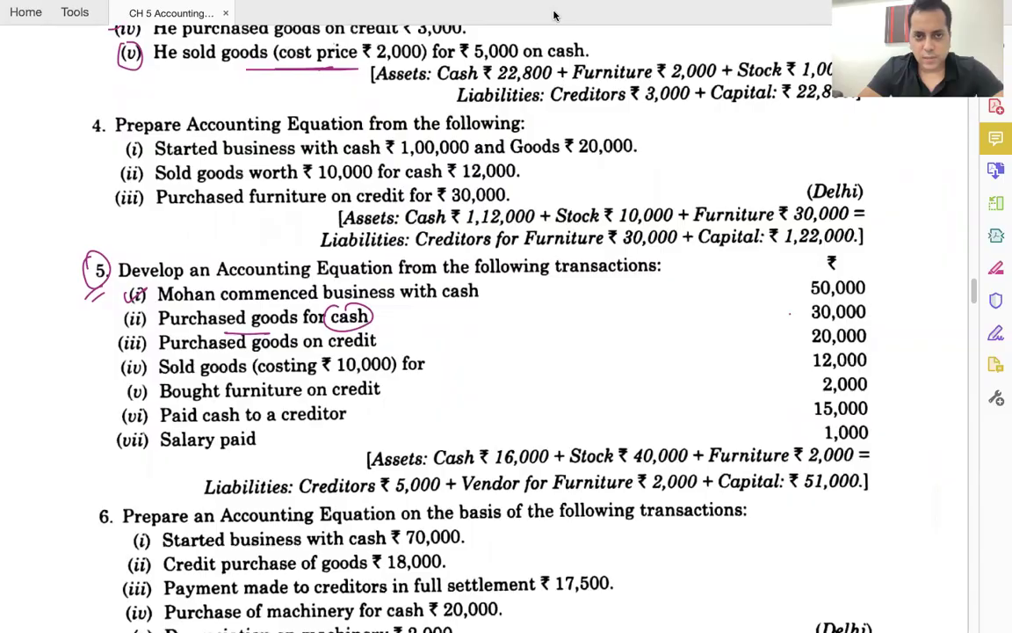
{"action": "key", "text": "super+Tab"}
{"action": "left_click", "coordinate": [108, 293]}
{"action": "type", "text": "PURCHA"}
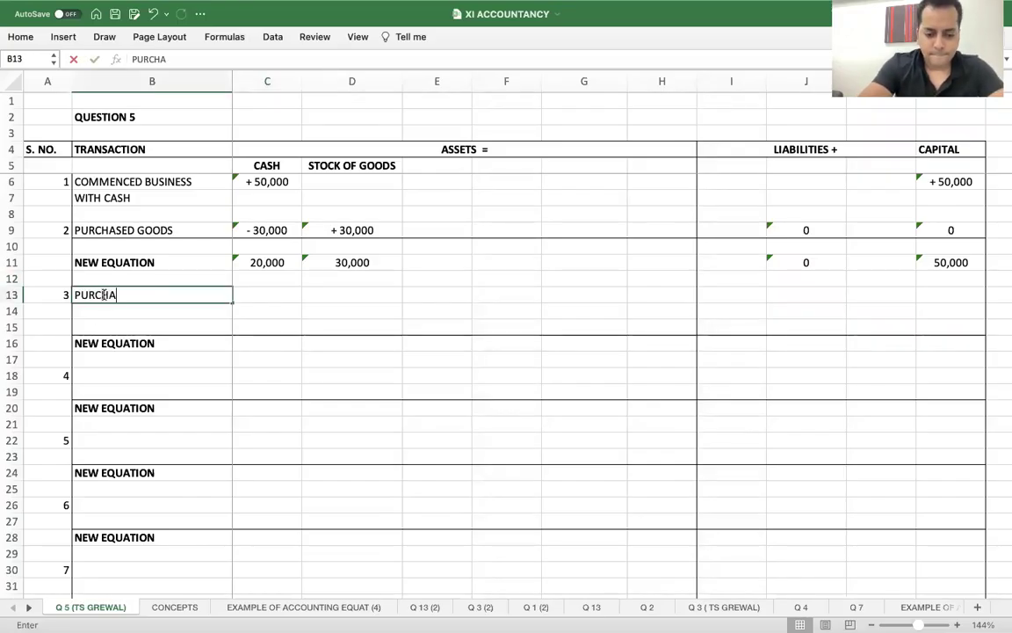
{"action": "type", "text": "SED GOODS ON CREDIT"}
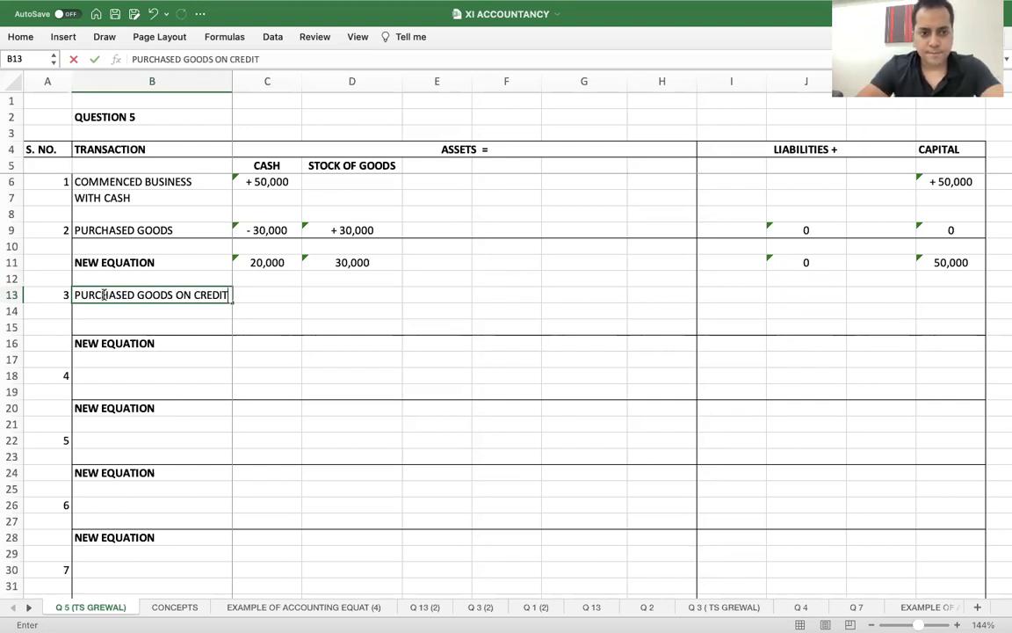
{"action": "key", "text": "Tab"}
{"action": "type", "text": "0"}
{"action": "key", "text": "Tab"}
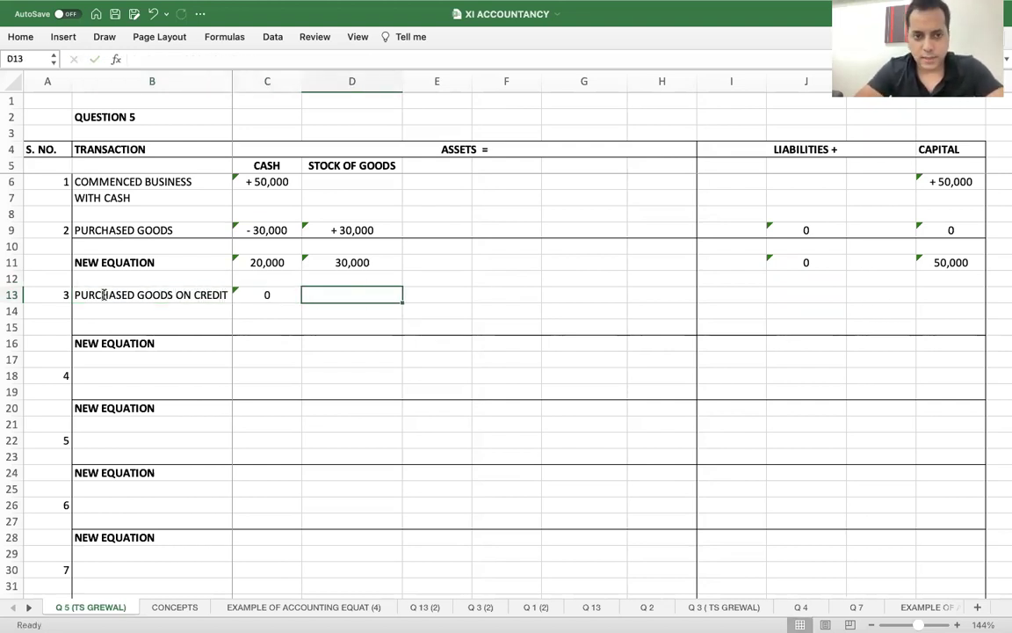
- Switch to the textbook PDF and circle the word "goods" in transaction (iii) of Question 5
{"action": "mouse_move", "coordinate": [529, 11]}
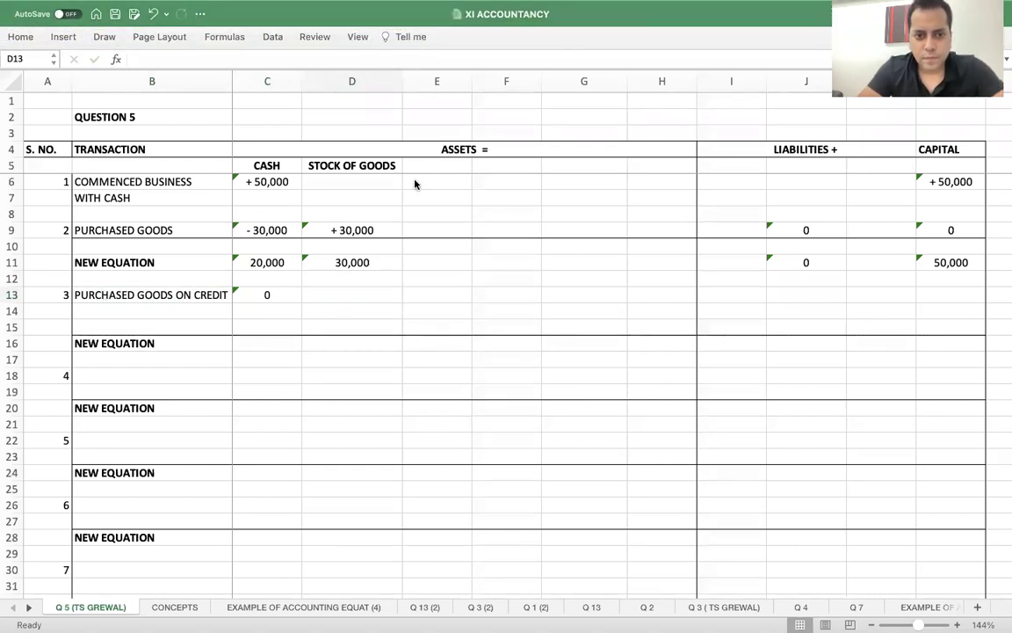
{"action": "key", "text": "super+Tab"}
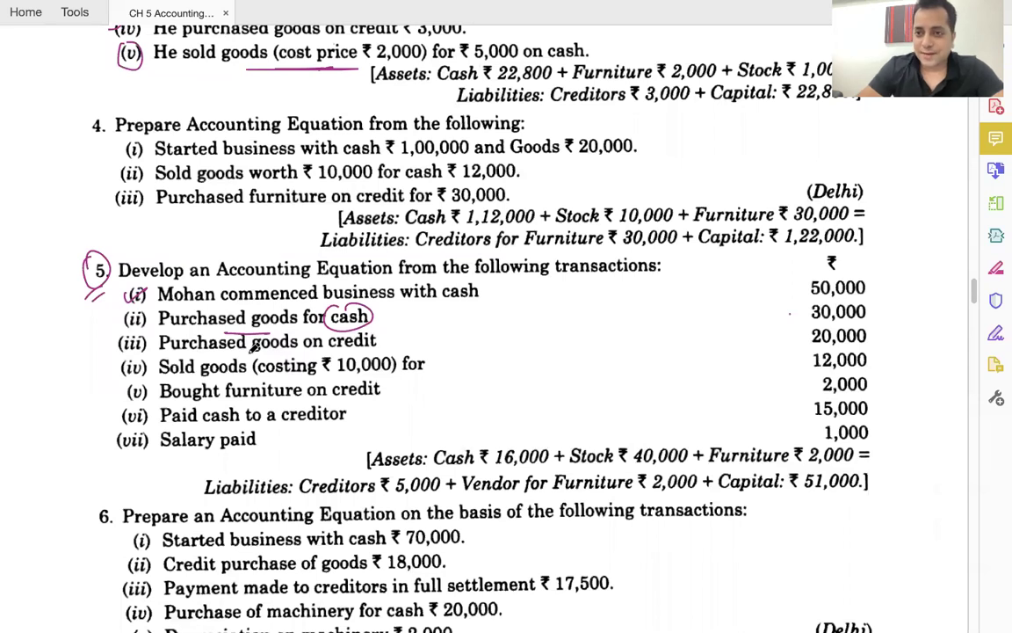
{"action": "mouse_move", "coordinate": [274, 336]}
{"action": "left_mouse_down"}
{"action": "mouse_move", "coordinate": [260, 355]}
{"action": "mouse_move", "coordinate": [253, 334]}
{"action": "left_mouse_up"}
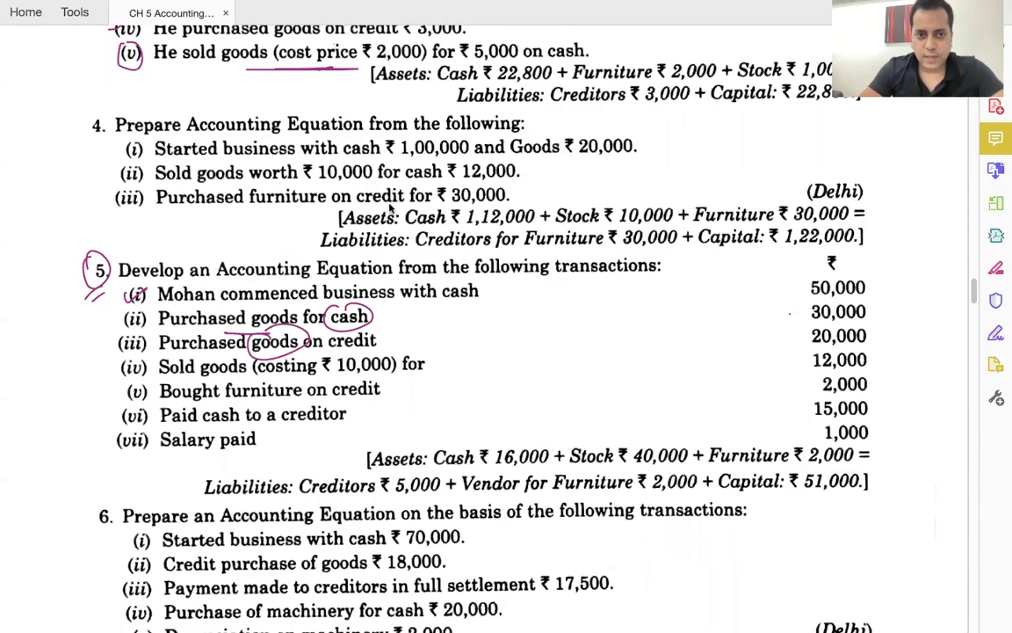
- Return to Excel and enter + 20,000 as the stock of goods for transaction 3 in D13
{"action": "key", "text": "super+Tab"}
{"action": "type", "text": "+ 20,000"}
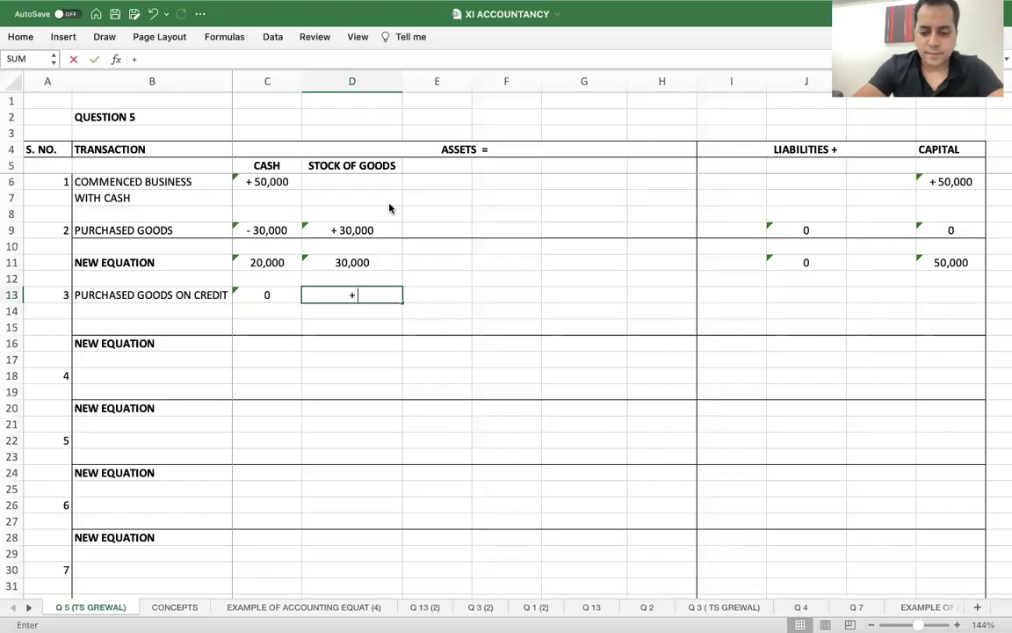
{"action": "key", "text": "Tab"}
- Add the column heading CREDITORS under LIABILITIES in I5
{"action": "key", "text": "Tab"}
{"action": "key", "text": "Tab"}
{"action": "key", "text": "Tab"}
{"action": "key", "text": "Tab"}
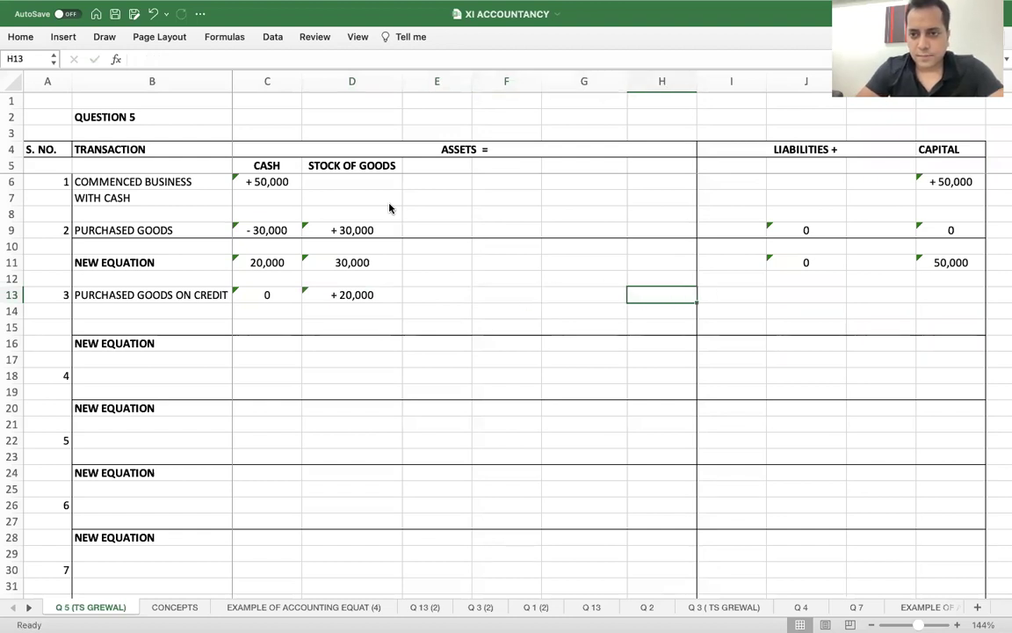
{"action": "key", "text": "Up"}
{"action": "key", "text": "Up"}
{"action": "key", "text": "Up"}
{"action": "key", "text": "Up"}
{"action": "key", "text": "Up"}
{"action": "key", "text": "Up"}
{"action": "key", "text": "Up"}
{"action": "key", "text": "Up"}
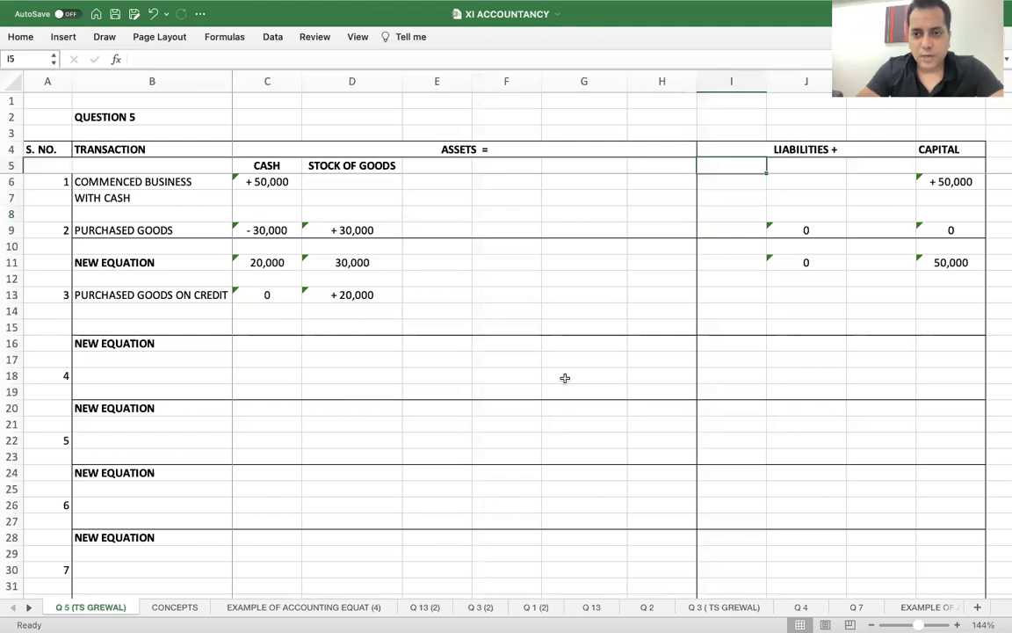
{"action": "scroll", "coordinate": [741, 393], "scroll_direction": "right", "scroll_amount": 4}
{"action": "scroll", "coordinate": [741, 393], "scroll_direction": "right", "scroll_amount": 1}
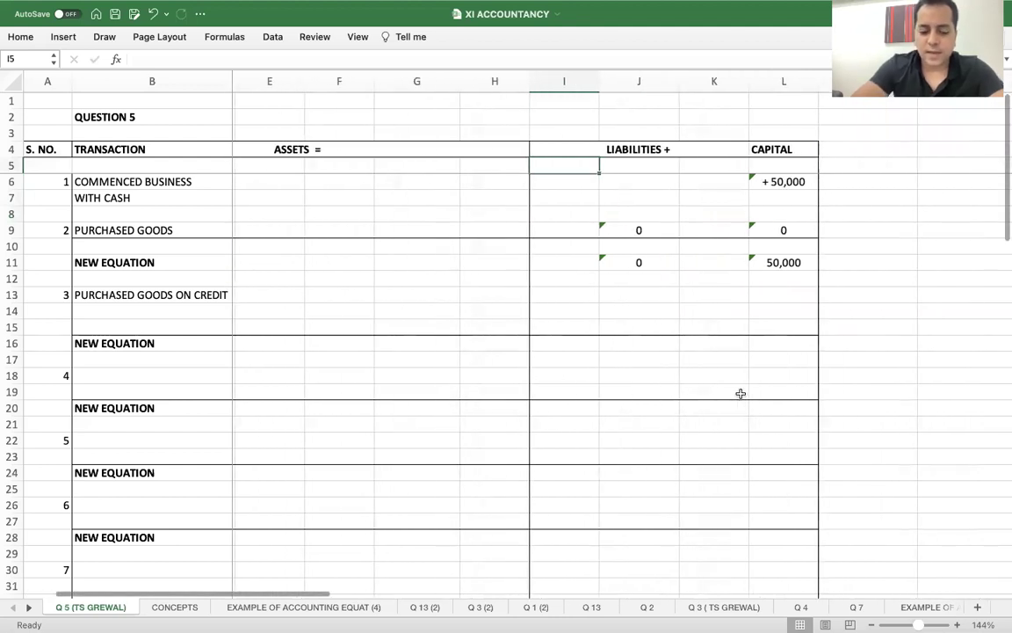
{"action": "type", "text": "CREDITOR"}
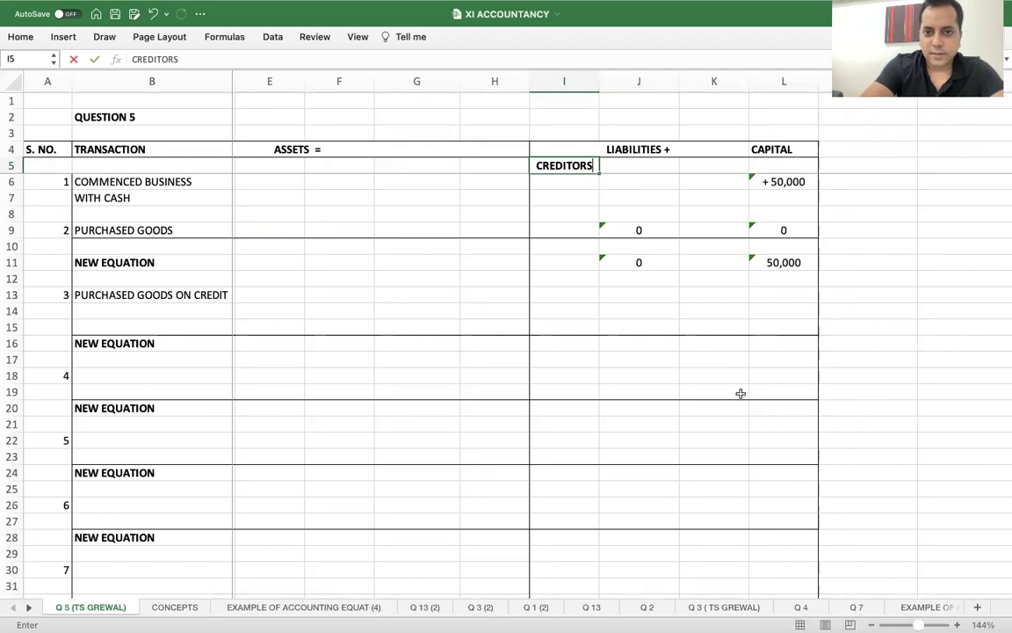
{"action": "type", "text": "S"}
{"action": "key", "text": "Return"}
- Enter + 20,000 under CREDITORS for transaction 3 in I13
{"action": "key", "text": "Down"}
{"action": "key", "text": "Down"}
{"action": "key", "text": "Down"}
{"action": "key", "text": "Down"}
{"action": "key", "text": "Down"}
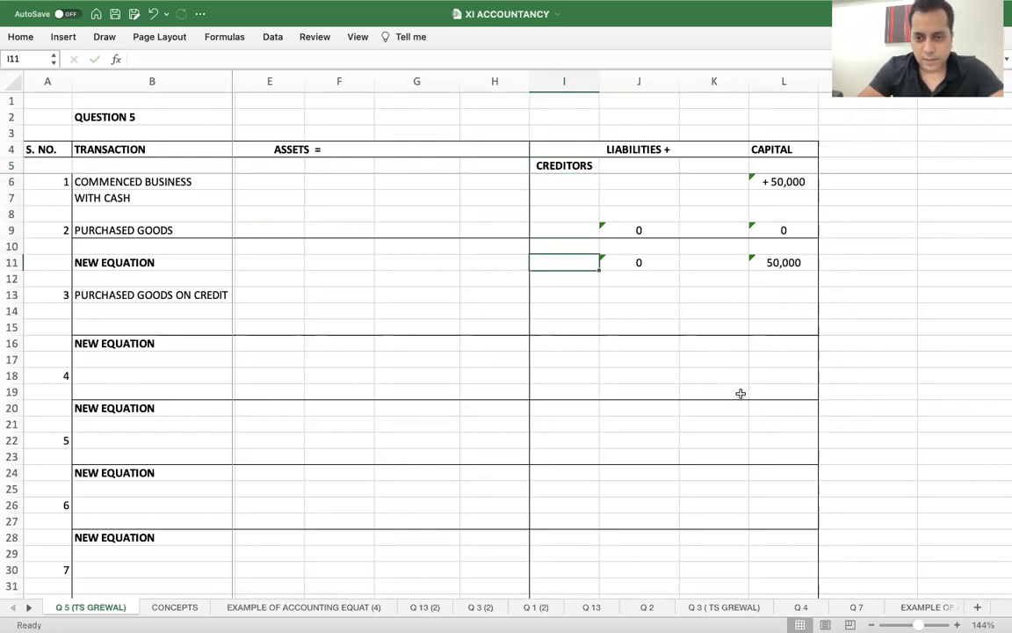
{"action": "type", "text": "+ 30"}
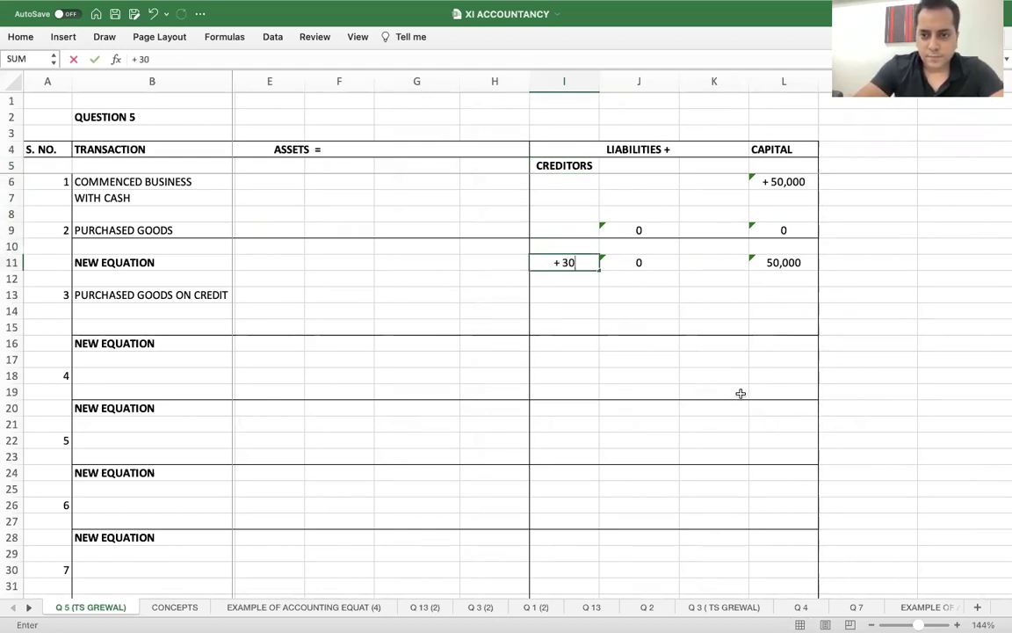
{"action": "key", "text": "Escape"}
{"action": "key", "text": "Down"}
{"action": "key", "text": "Down"}
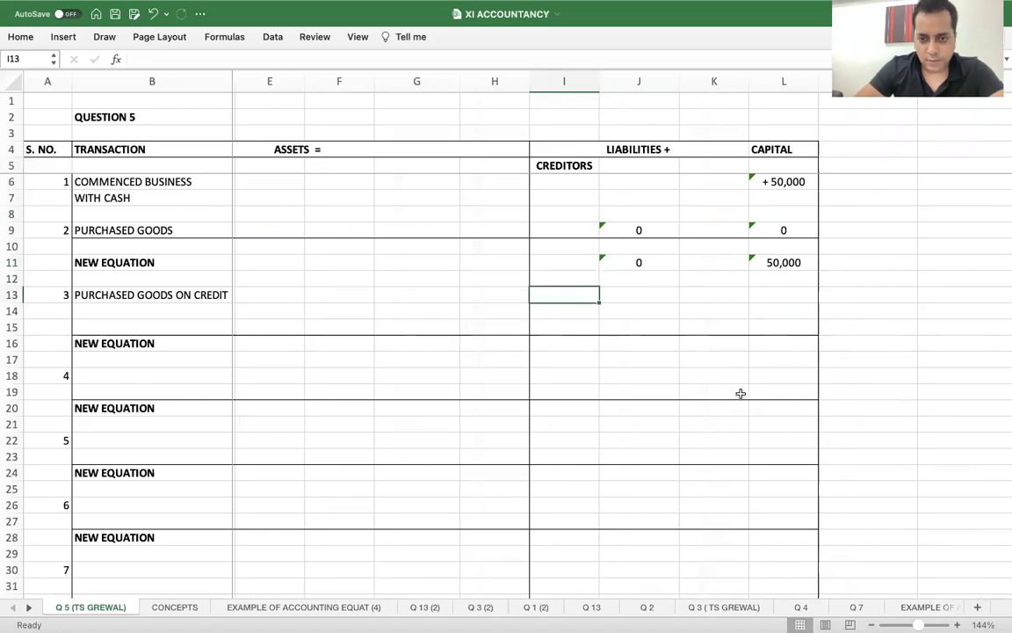
{"action": "type", "text": "+ 30"}
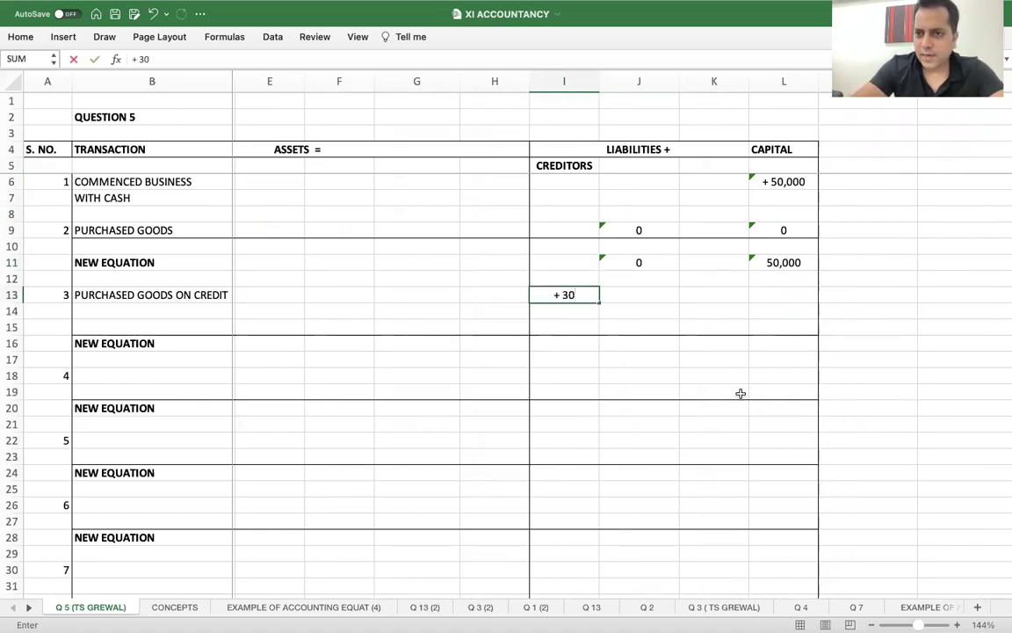
{"action": "type", "text": ","}
{"action": "key", "text": "BackSpace"}
{"action": "key", "text": "BackSpace"}
{"action": "key", "text": "BackSpace"}
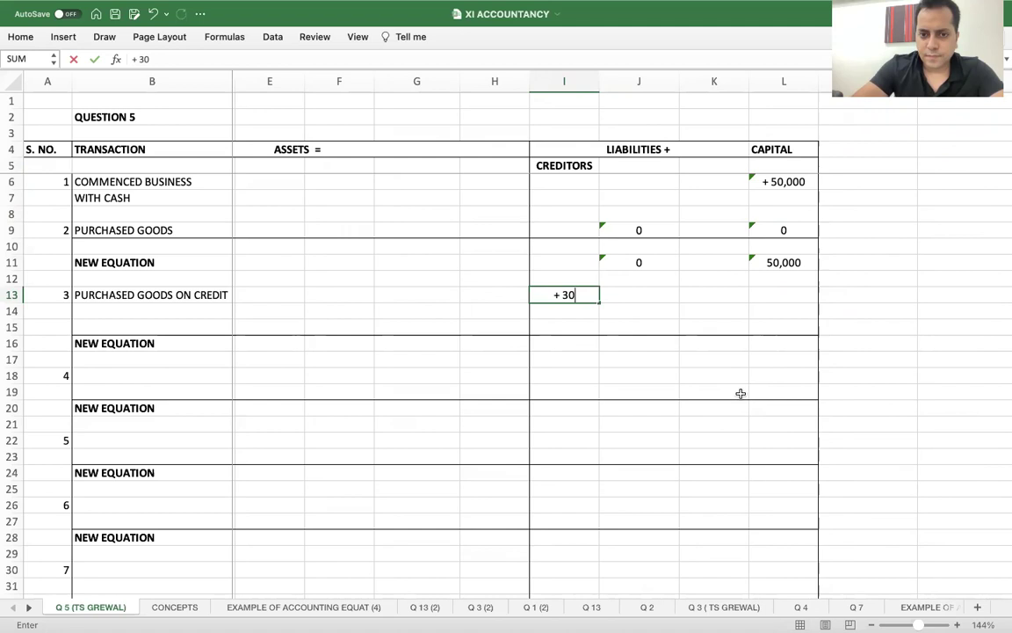
{"action": "type", "text": "20,000"}
{"action": "key", "text": "Tab"}
- Fill the remaining liability columns and Capital of transaction 3 with 0, in J13, K13 and L13
{"action": "type", "text": "0"}
{"action": "key", "text": "Tab"}
{"action": "type", "text": "0"}
{"action": "key", "text": "Tab"}
{"action": "type", "text": "0"}
{"action": "key", "text": "Tab"}
- Fill in the asset side of the NEW EQUATION in row 16 with 20,000 cash and 50,000 stock of goods
{"action": "scroll", "coordinate": [741, 393], "scroll_direction": "left", "scroll_amount": 4}
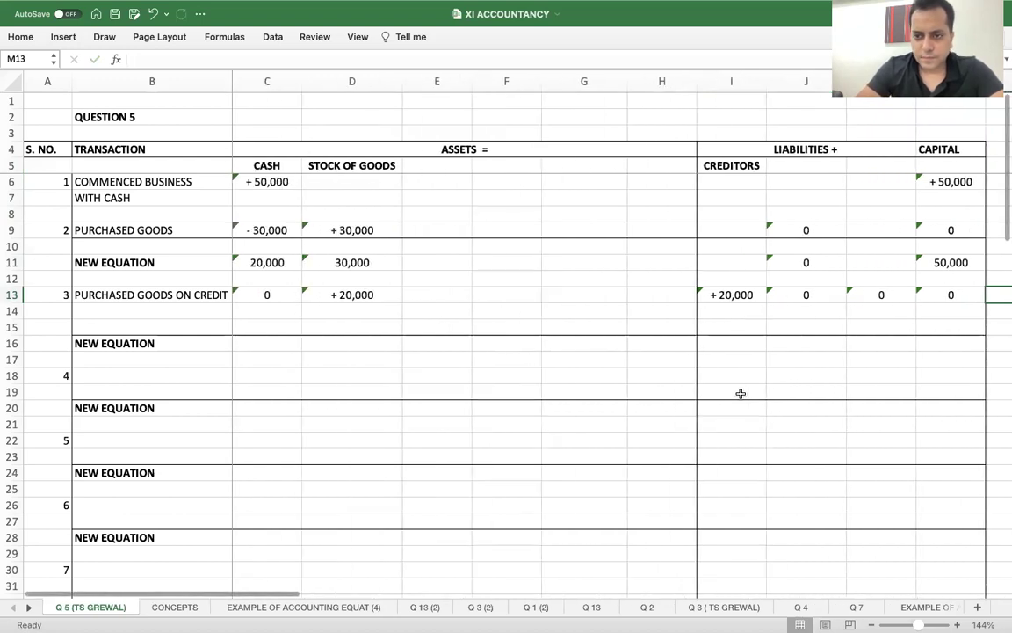
{"action": "left_click", "coordinate": [267, 343]}
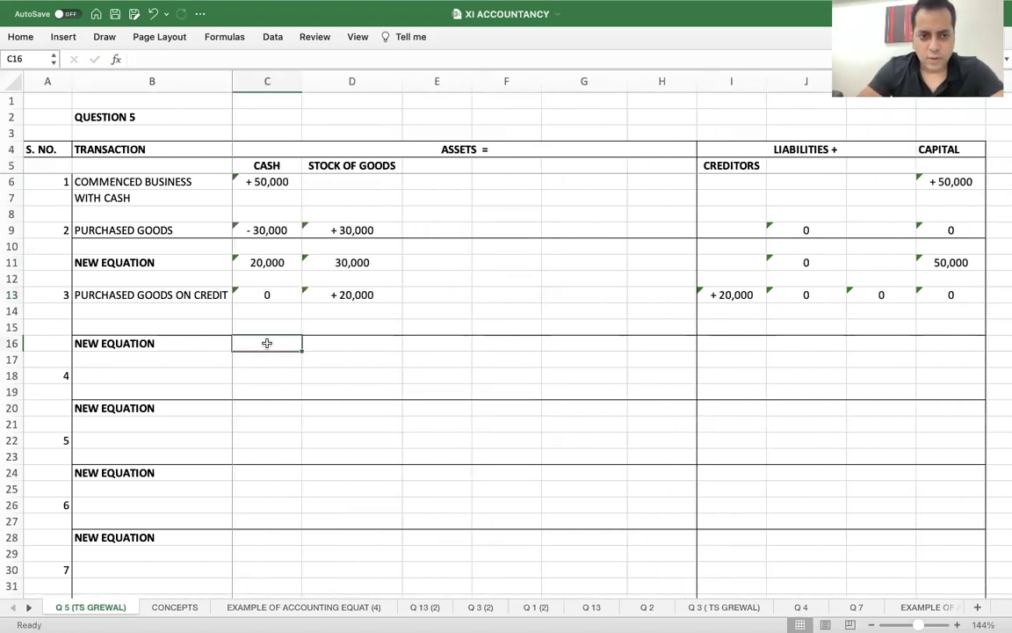
{"action": "type", "text": "20,000"}
{"action": "key", "text": "Tab"}
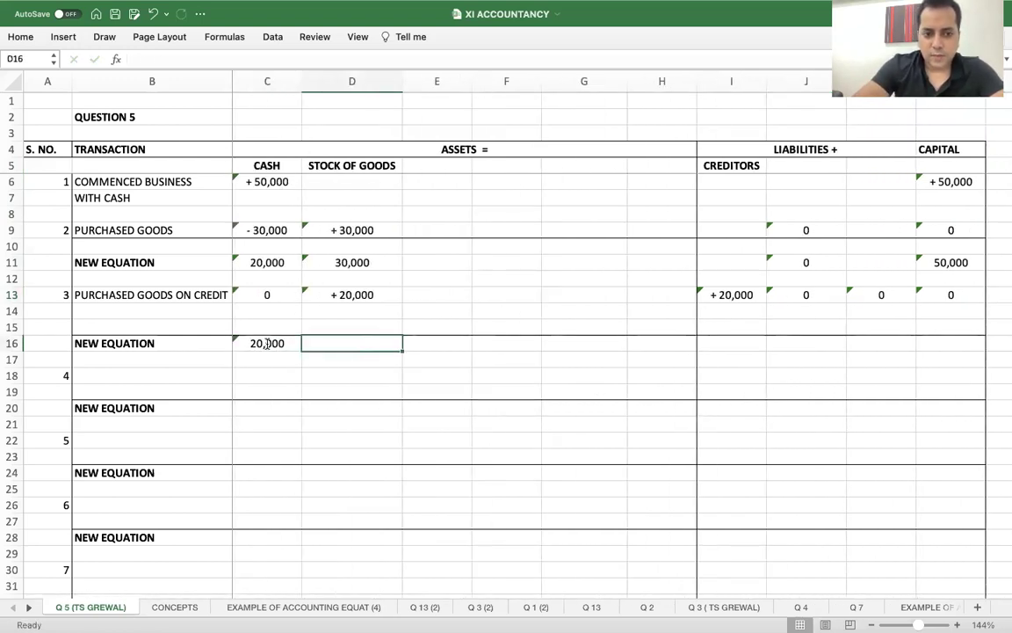
{"action": "type", "text": "50,000"}
{"action": "key", "text": "Tab"}
- Complete the NEW EQUATION in row 16 with 20,000 for Creditors and 50,000 for Capital
{"action": "key", "text": "Tab"}
{"action": "key", "text": "Tab"}
{"action": "key", "text": "Tab"}
{"action": "key", "text": "Tab"}
{"action": "type", "text": "20,000"}
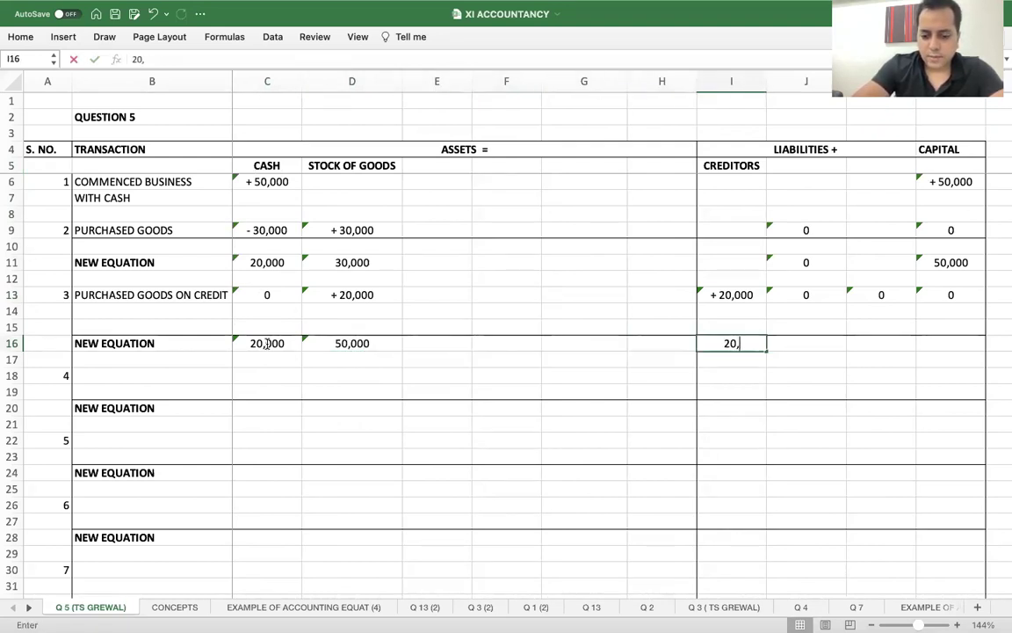
{"action": "key", "text": "Tab"}
{"action": "key", "text": "Tab"}
{"action": "key", "text": "Tab"}
{"action": "type", "text": "50,000"}
{"action": "key", "text": "Return"}
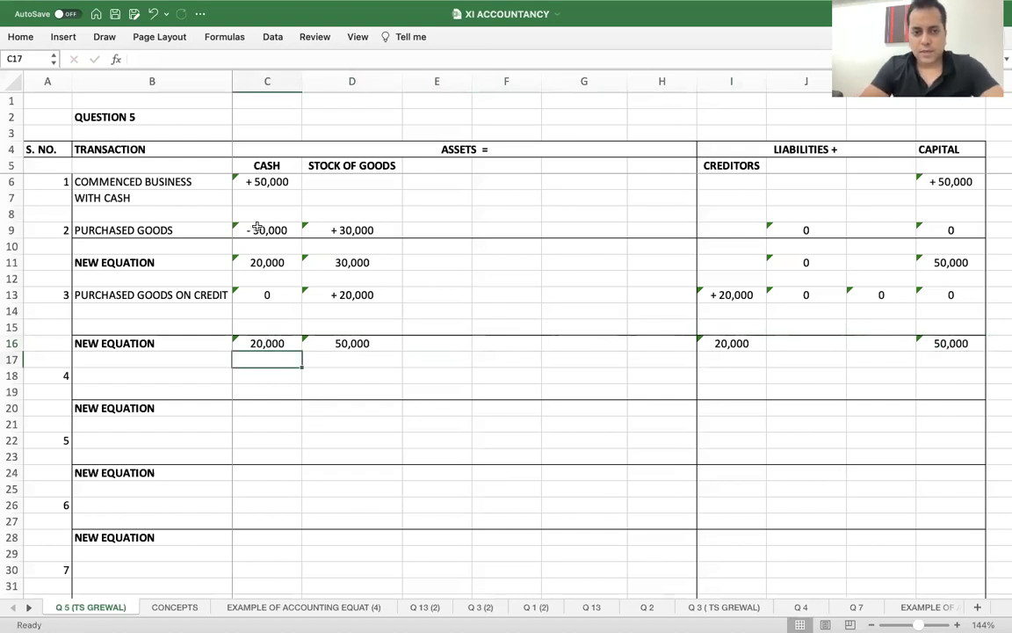
- Ignore the number-format error warnings for all the entries in C6:L17
{"action": "left_click", "coordinate": [266, 165]}
{"action": "left_click_drag", "start_coordinate": [268, 181], "coordinate": [965, 355]}
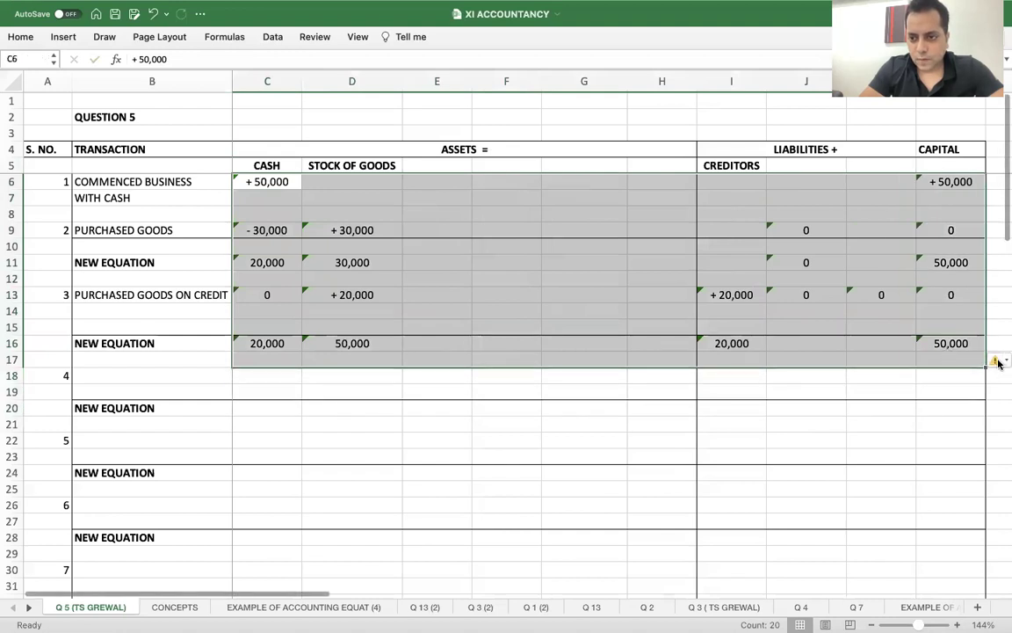
{"action": "left_click", "coordinate": [997, 361]}
{"action": "left_click", "coordinate": [927, 432]}
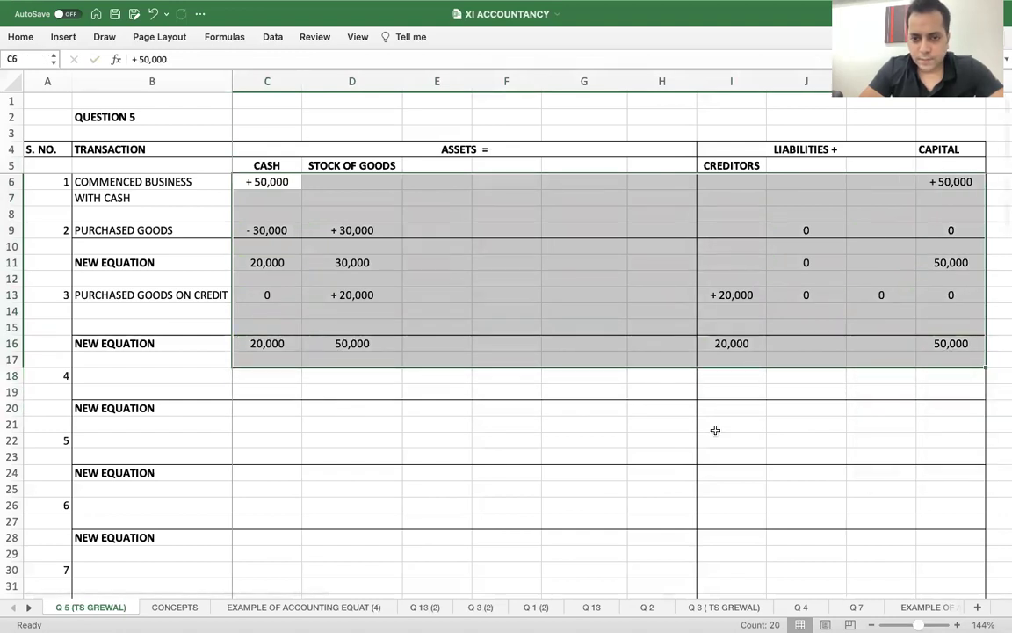
{"action": "left_click", "coordinate": [715, 430]}
- Select B18 for transaction 4, and in the textbook PDF box the numeral (iv) and its amount 12,000
{"action": "left_click", "coordinate": [145, 373]}
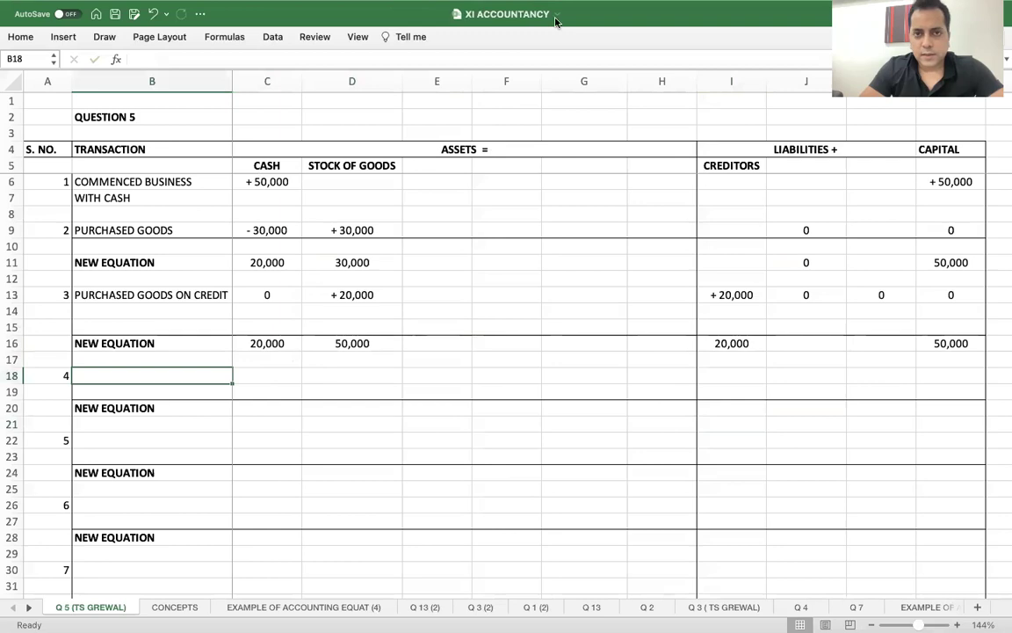
{"action": "key", "text": "super+Tab"}
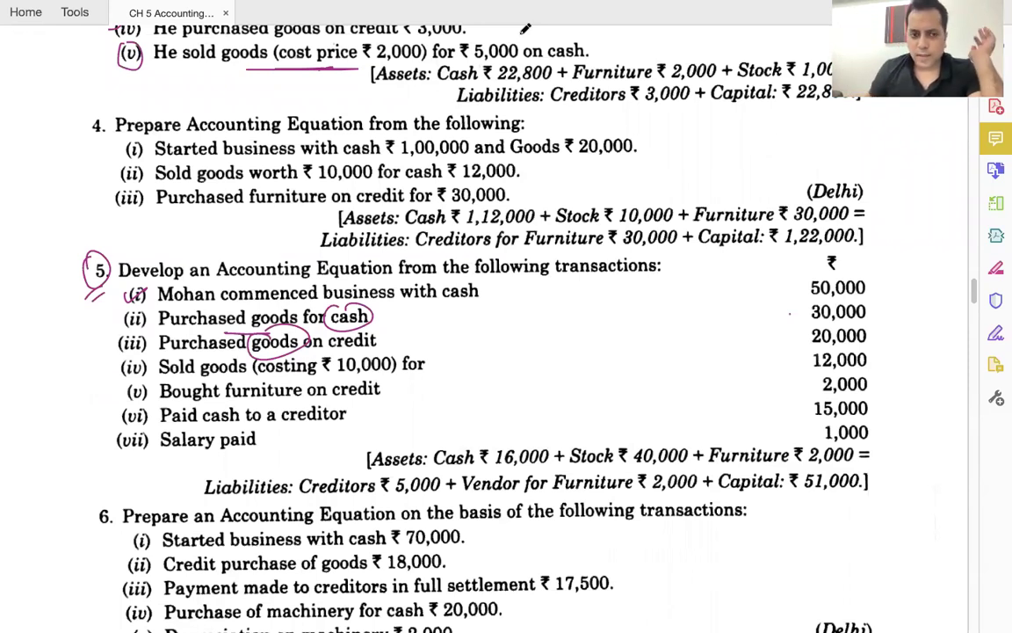
{"action": "mouse_move", "coordinate": [142, 351]}
{"action": "left_mouse_down"}
{"action": "mouse_move", "coordinate": [116, 378]}
{"action": "mouse_move", "coordinate": [153, 358]}
{"action": "left_mouse_up"}
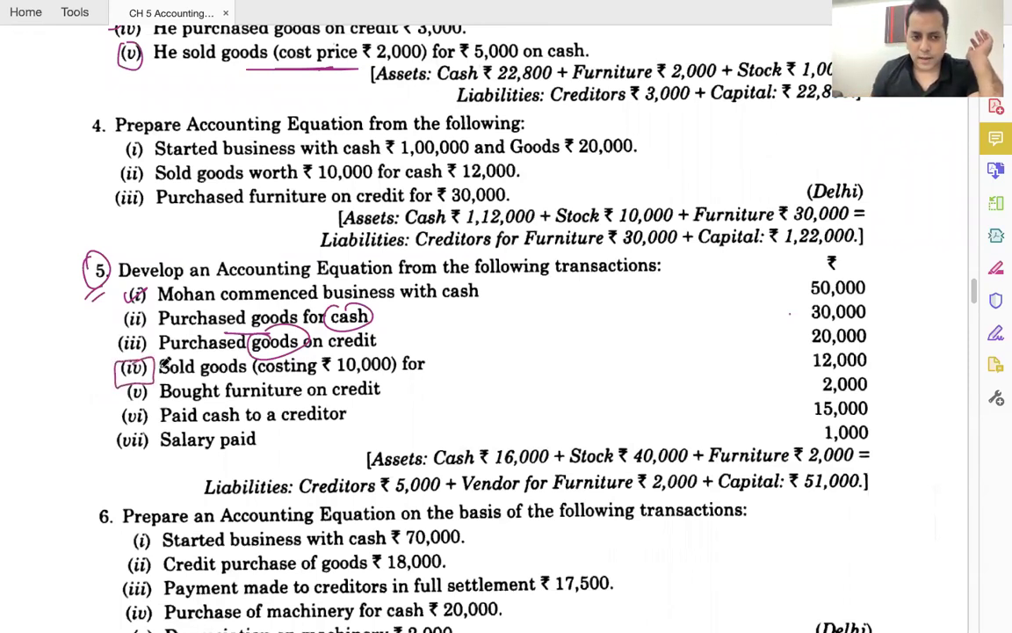
{"action": "mouse_move", "coordinate": [831, 351]}
{"action": "left_mouse_down"}
{"action": "mouse_move", "coordinate": [807, 369]}
{"action": "mouse_move", "coordinate": [869, 364]}
{"action": "mouse_move", "coordinate": [852, 343]}
{"action": "left_mouse_up"}
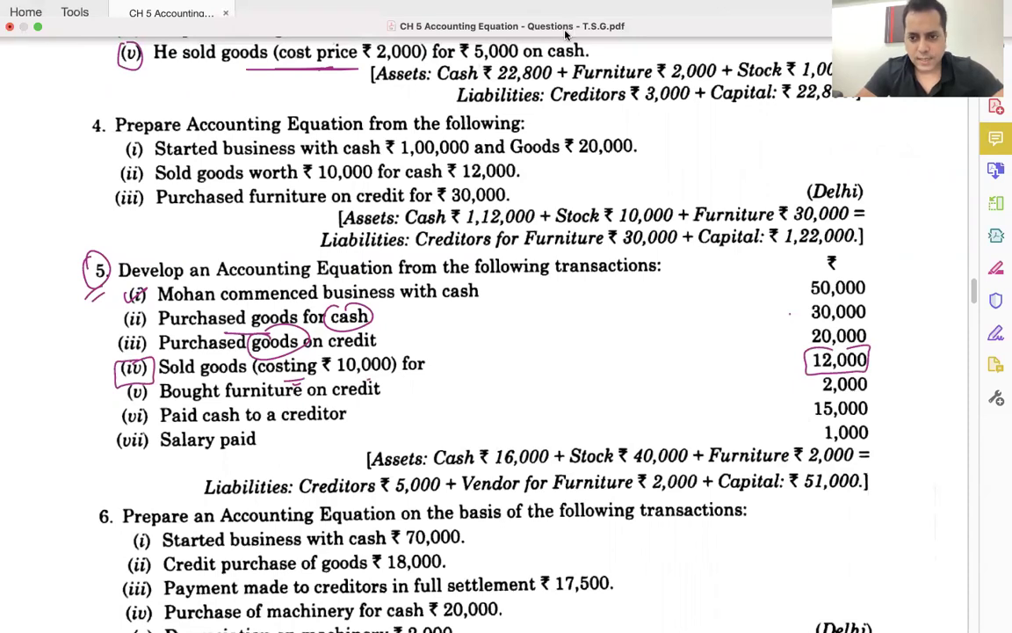
- Return to Excel and describe transaction 4 in B18 as SOLD GOODS FOR CASH
{"action": "key", "text": "super+Tab"}
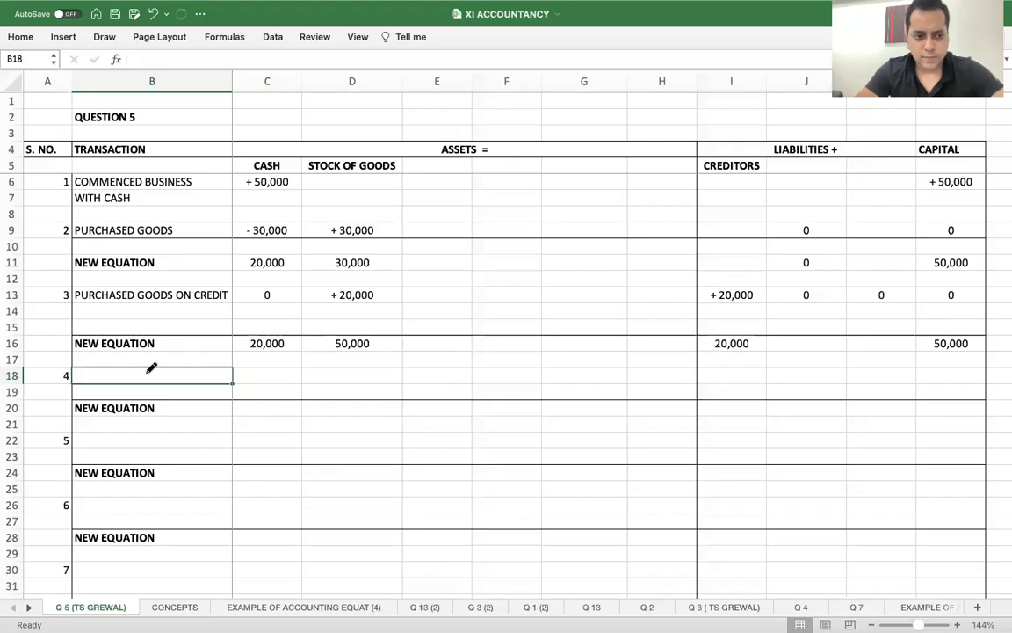
{"action": "type", "text": "SOLD G"}
{"action": "type", "text": "OODS "}
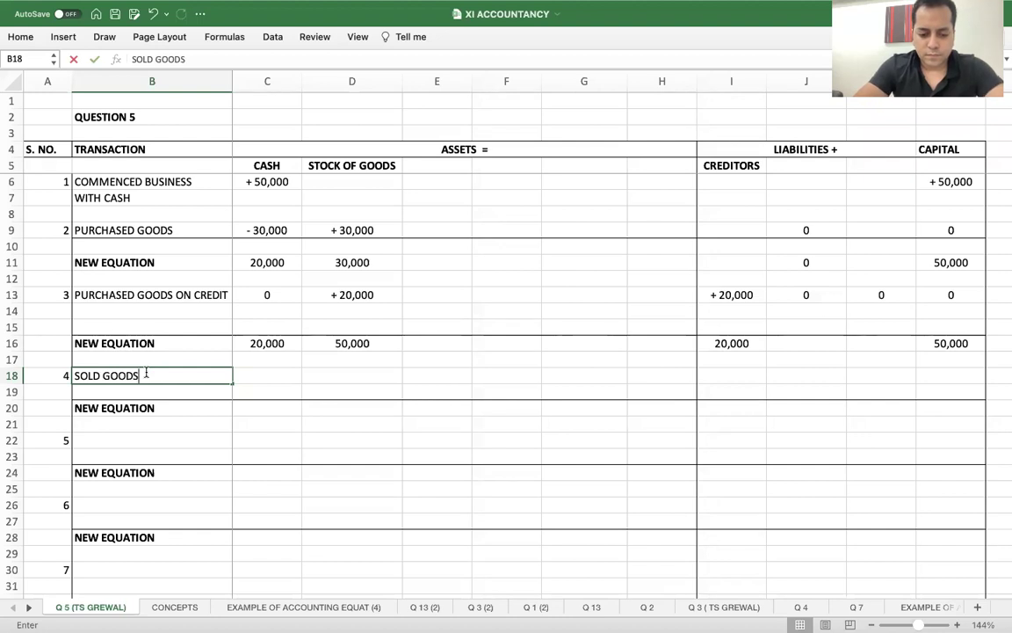
{"action": "type", "text": "FOR CASG"}
{"action": "key", "text": "BackSpace"}
{"action": "type", "text": "H"}
{"action": "key", "text": "Tab"}
- Enter the asset effects of transaction 4 as + 12,000 for Cash and (10,000) for Stock of Goods
{"action": "type", "text": "+ 12,000"}
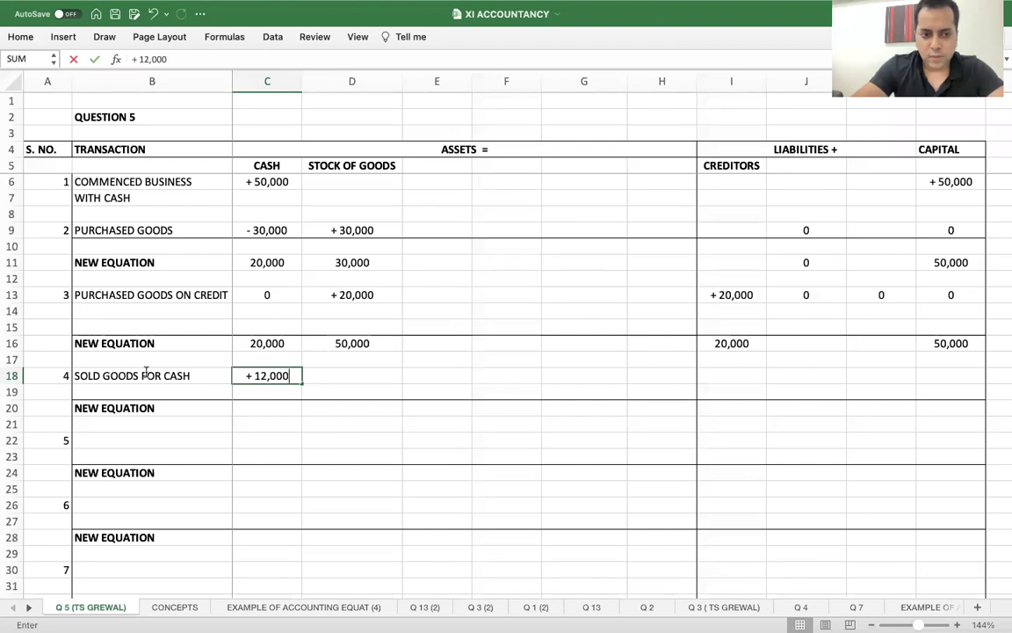
{"action": "key", "text": "Tab"}
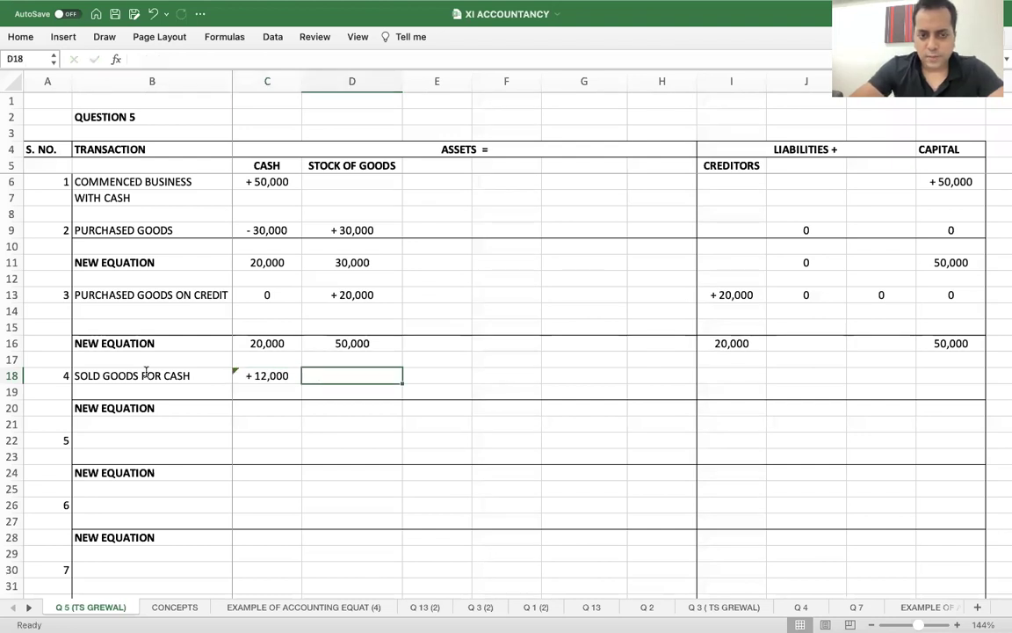
{"action": "type", "text": "(10,000)"}
{"action": "key", "text": "Tab"}
- Complete transaction 4 with 0 in the three liability columns I18:K18 and 2,000 for Capital in L18
{"action": "key", "text": "Tab"}
{"action": "key", "text": "Tab"}
{"action": "key", "text": "Tab"}
{"action": "key", "text": "Tab"}
{"action": "type", "text": "0"}
{"action": "key", "text": "Tab"}
{"action": "type", "text": "0"}
{"action": "key", "text": "Tab"}
{"action": "type", "text": "0"}
{"action": "key", "text": "Tab"}
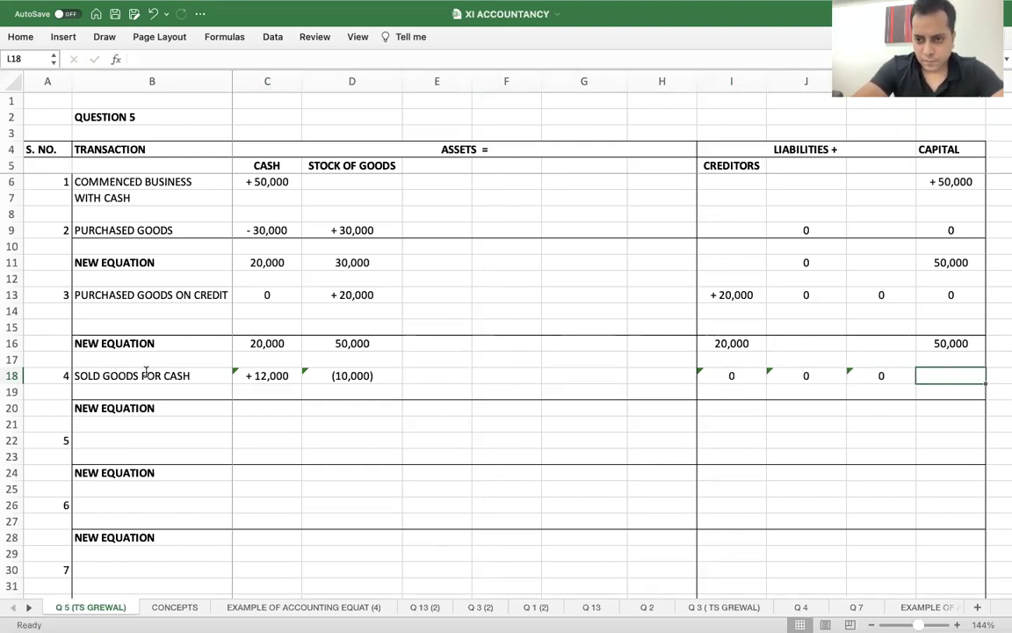
{"action": "type", "text": "2,000"}
{"action": "key", "text": "Return"}
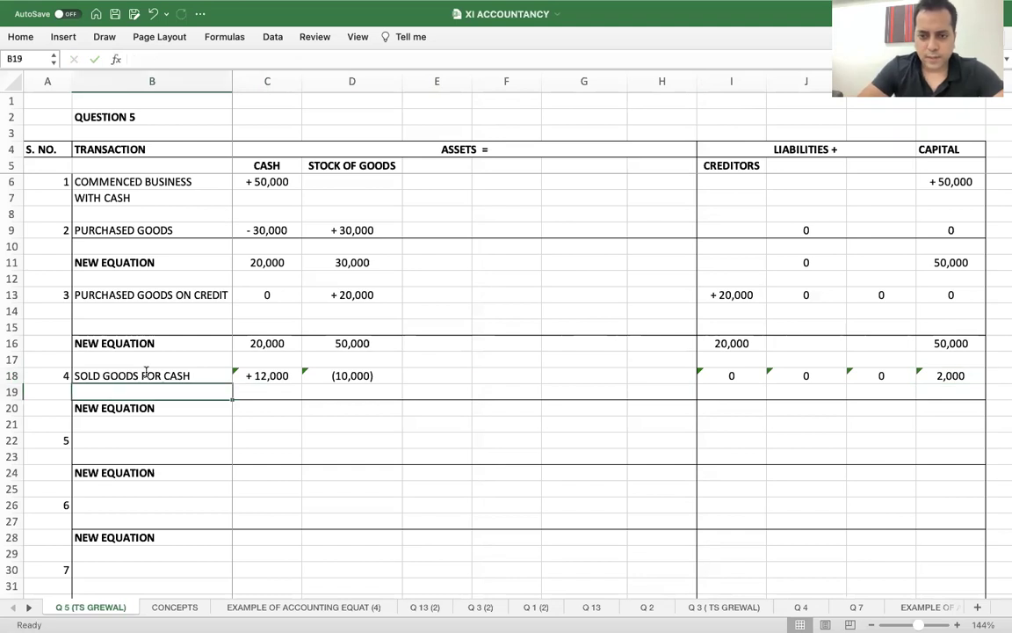
- Fill in the asset side of the NEW EQUATION in row 20 with 32,000 cash and 40,000 stock of goods
{"action": "left_click", "coordinate": [249, 408]}
{"action": "type", "text": "32,000"}
{"action": "key", "text": "Tab"}
{"action": "type", "text": "40,000"}
{"action": "key", "text": "Tab"}
- Complete the NEW EQUATION in row 20 with 20,000 for Creditors and 52,000 for Capital
{"action": "key", "text": "Tab"}
{"action": "key", "text": "Tab"}
{"action": "key", "text": "Tab"}
{"action": "key", "text": "Tab"}
{"action": "type", "text": "20,000"}
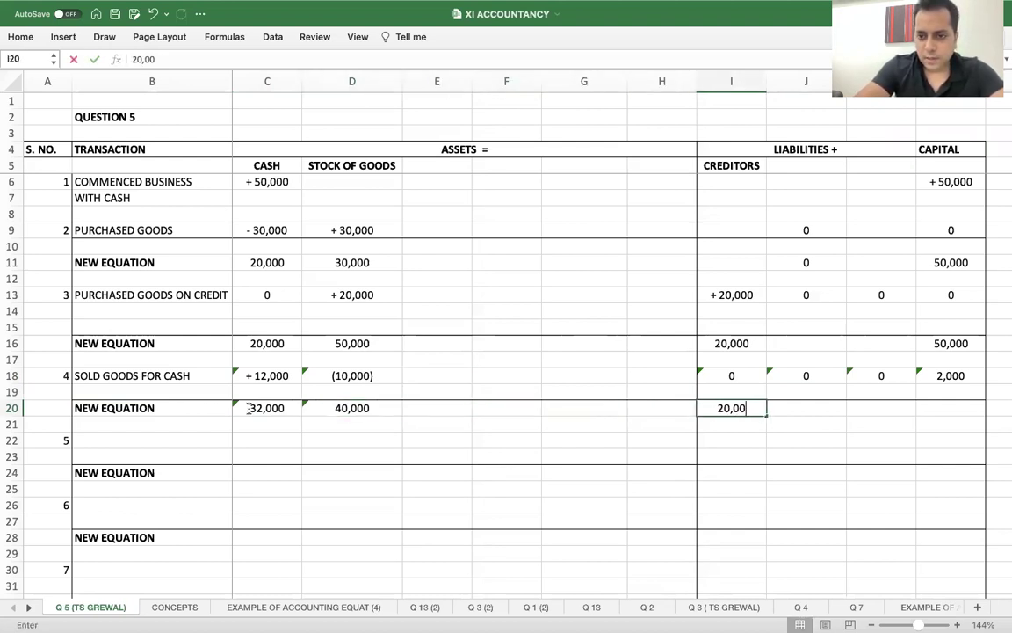
{"action": "key", "text": "Tab"}
{"action": "key", "text": "Tab"}
{"action": "key", "text": "Tab"}
{"action": "type", "text": "52,000"}
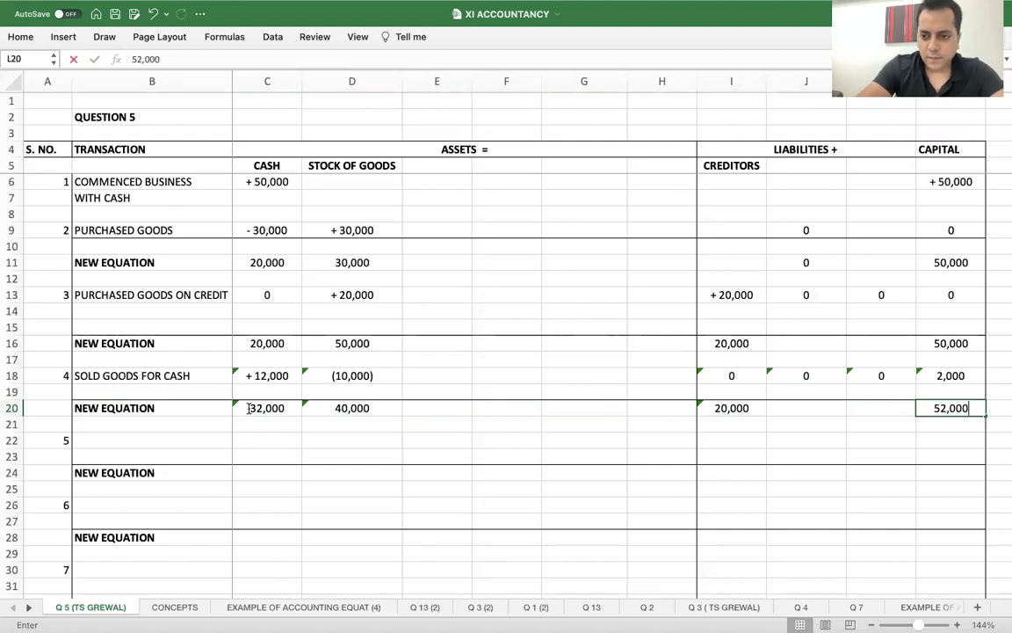
{"action": "key", "text": "Return"}
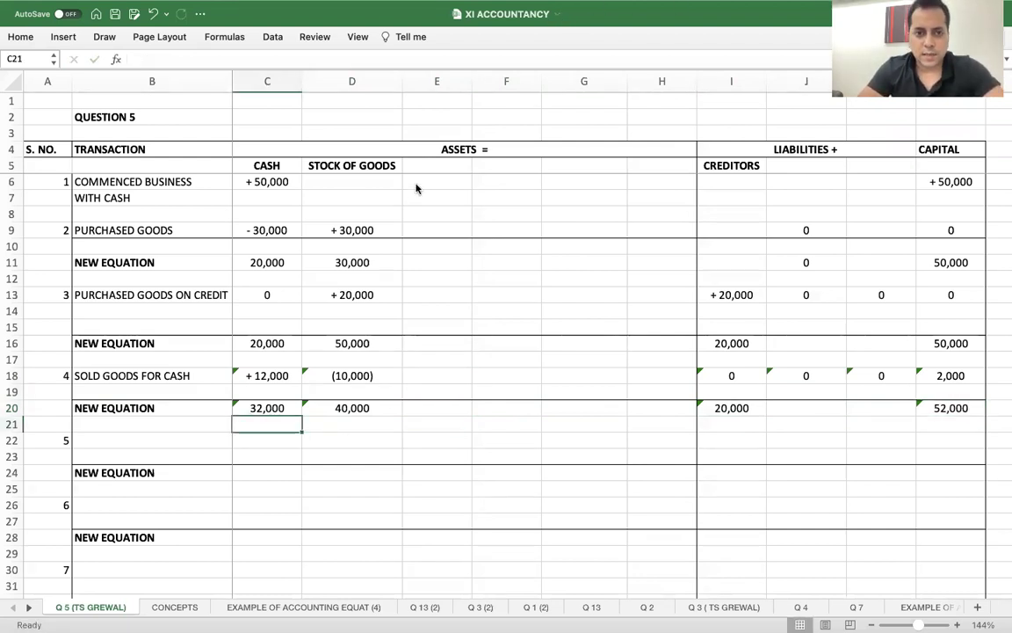
- Switch to the textbook PDF and draw a line from transaction (v), Bought furniture on credit, to its amount 2,000
{"action": "key", "text": "super+Tab"}
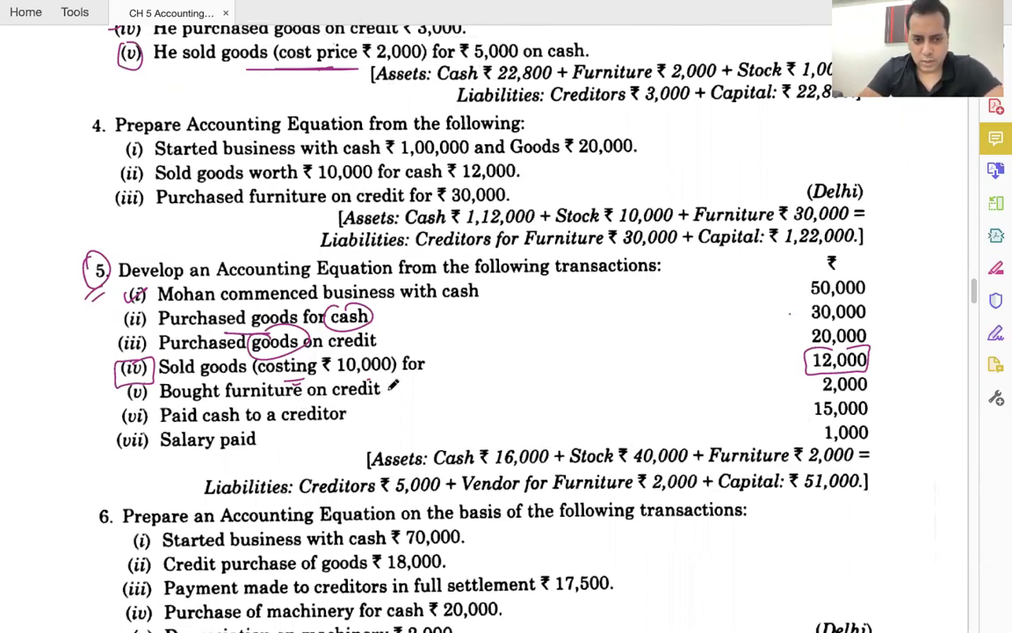
{"action": "mouse_move", "coordinate": [395, 388]}
{"action": "left_mouse_down"}
{"action": "mouse_move", "coordinate": [595, 405]}
{"action": "mouse_move", "coordinate": [819, 380]}
{"action": "left_mouse_up"}
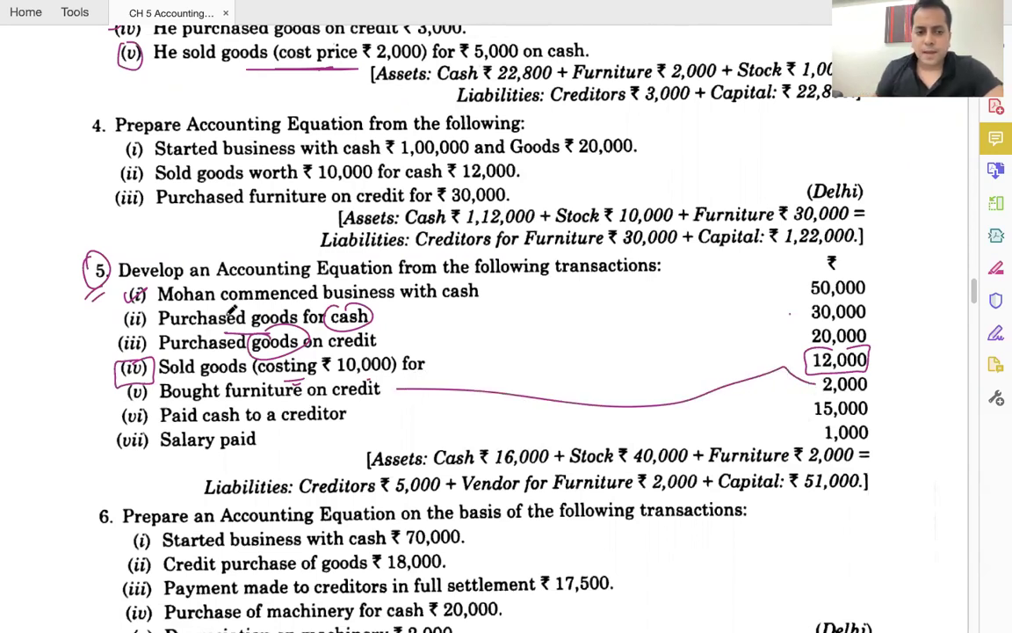
- Box the word "furniture" in transaction (v) of Question 5, and switch back to the Excel table
{"action": "mouse_move", "coordinate": [226, 383]}
{"action": "left_mouse_down"}
{"action": "mouse_move", "coordinate": [225, 402]}
{"action": "mouse_move", "coordinate": [303, 387]}
{"action": "left_mouse_up"}
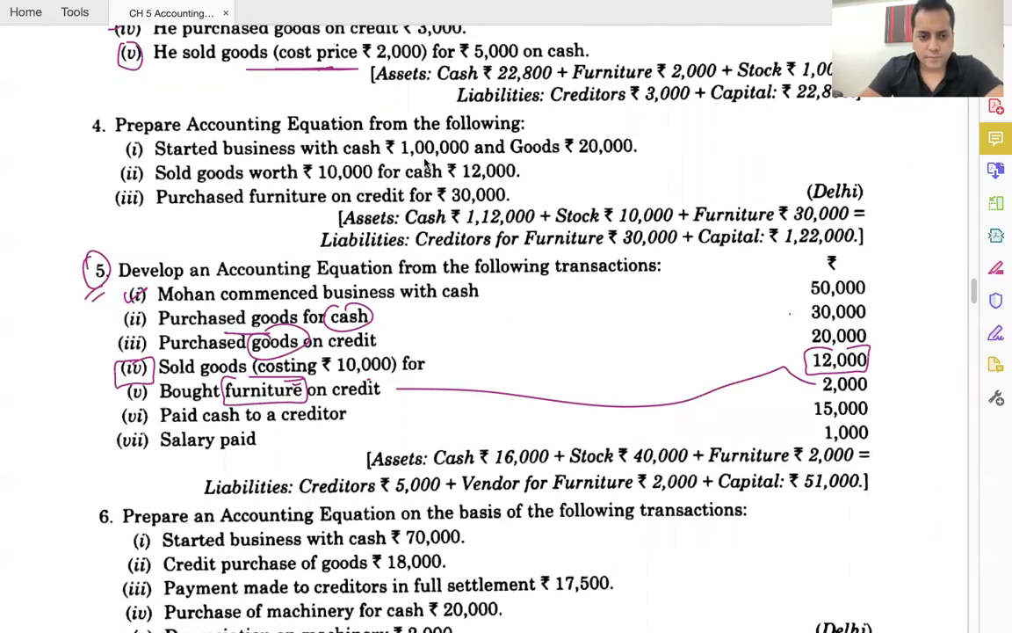
{"action": "key", "text": "super+Tab"}
{"action": "scroll", "coordinate": [377, 433], "scroll_direction": "down", "scroll_amount": 4}
{"action": "scroll", "coordinate": [377, 433], "scroll_direction": "up", "scroll_amount": 3}
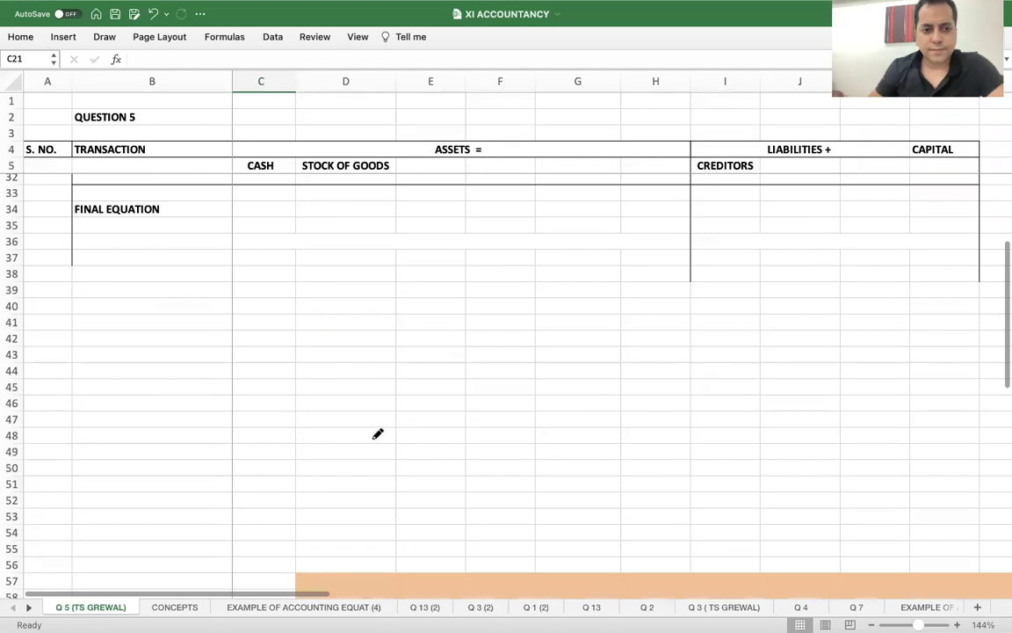
- Handwrite "Important Note: (1) If Goods are purchased on credit," in blue ink below the FINAL EQUATION area, with "Goods" boxed
{"action": "left_click", "coordinate": [104, 37]}
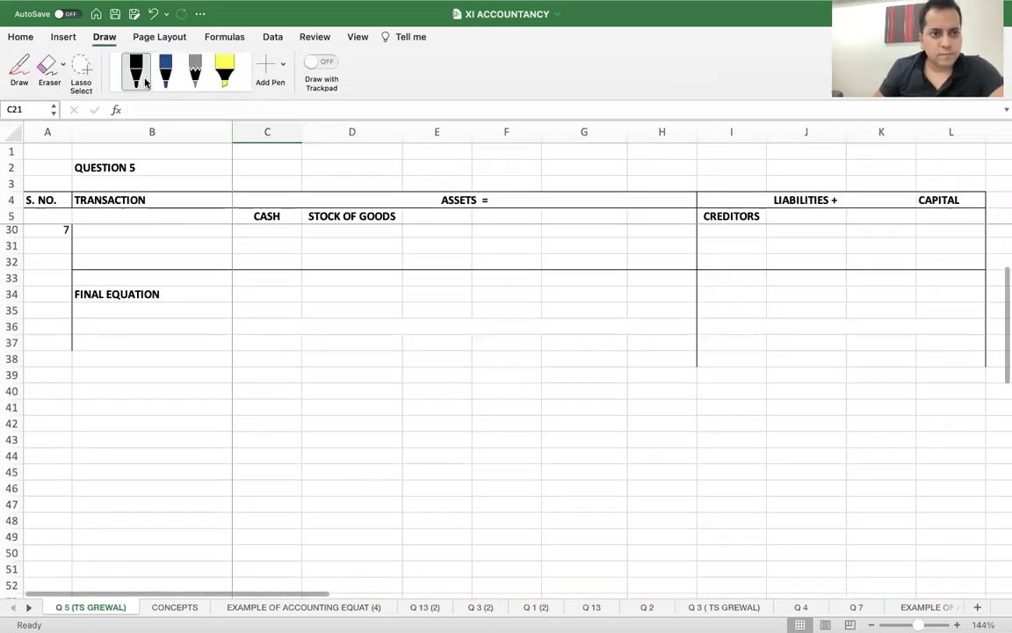
{"action": "left_click", "coordinate": [105, 37]}
{"action": "mouse_move", "coordinate": [144, 323]}
{"action": "left_mouse_down"}
{"action": "mouse_move", "coordinate": [139, 353]}
{"action": "mouse_move", "coordinate": [176, 360]}
{"action": "mouse_move", "coordinate": [194, 334]}
{"action": "mouse_move", "coordinate": [235, 342]}
{"action": "mouse_move", "coordinate": [264, 322]}
{"action": "mouse_move", "coordinate": [302, 340]}
{"action": "mouse_move", "coordinate": [341, 340]}
{"action": "mouse_move", "coordinate": [317, 395]}
{"action": "mouse_move", "coordinate": [402, 409]}
{"action": "left_mouse_up"}
{"action": "mouse_move", "coordinate": [463, 373]}
{"action": "left_mouse_down"}
{"action": "mouse_move", "coordinate": [452, 394]}
{"action": "mouse_move", "coordinate": [527, 382]}
{"action": "left_mouse_up"}
{"action": "mouse_move", "coordinate": [436, 353]}
{"action": "left_mouse_down"}
{"action": "mouse_move", "coordinate": [491, 347]}
{"action": "mouse_move", "coordinate": [538, 400]}
{"action": "left_mouse_up"}
{"action": "left_click_drag", "start_coordinate": [490, 347], "coordinate": [536, 342]}
{"action": "mouse_move", "coordinate": [576, 378]}
{"action": "left_mouse_down"}
{"action": "mouse_move", "coordinate": [716, 378]}
{"action": "mouse_move", "coordinate": [738, 362]}
{"action": "mouse_move", "coordinate": [774, 378]}
{"action": "mouse_move", "coordinate": [886, 369]}
{"action": "left_mouse_up"}
{"action": "left_click", "coordinate": [818, 375]}
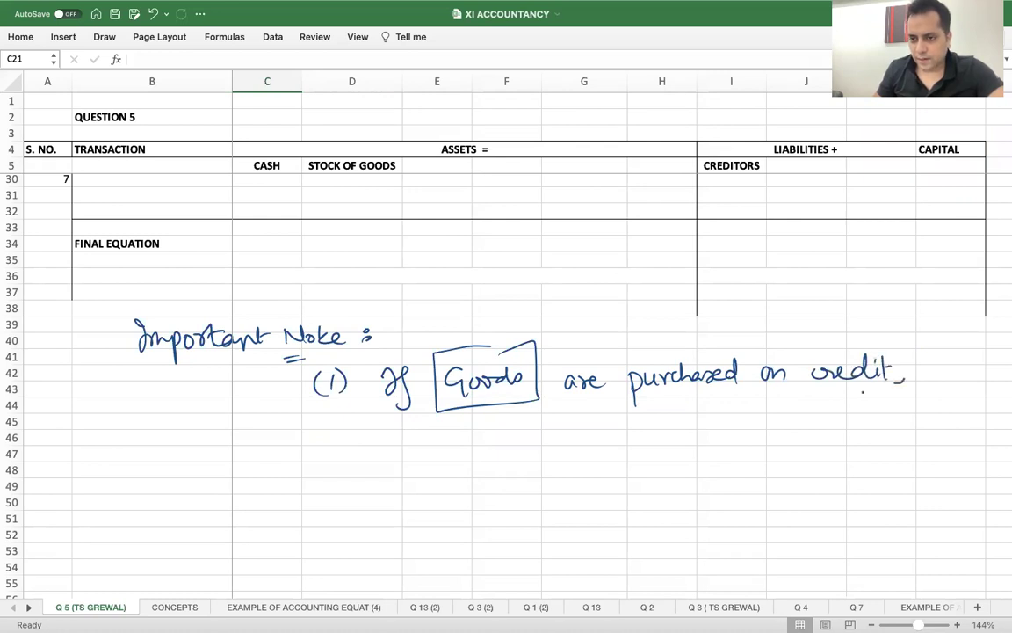
- Complete note (1) by handwriting "the liability must be shown under Creditors" on the line below, with "Creditors" boxed
{"action": "mouse_move", "coordinate": [369, 430]}
{"action": "left_mouse_down"}
{"action": "mouse_move", "coordinate": [397, 444]}
{"action": "mouse_move", "coordinate": [528, 440]}
{"action": "mouse_move", "coordinate": [552, 457]}
{"action": "mouse_move", "coordinate": [590, 436]}
{"action": "mouse_move", "coordinate": [870, 430]}
{"action": "left_mouse_up"}
{"action": "scroll", "coordinate": [506, 352], "scroll_direction": "right", "scroll_amount": 3}
{"action": "scroll", "coordinate": [506, 351], "scroll_direction": "down", "scroll_amount": 1}
{"action": "scroll", "coordinate": [506, 351], "scroll_direction": "right", "scroll_amount": 1}
{"action": "mouse_move", "coordinate": [797, 425]}
{"action": "left_mouse_down"}
{"action": "mouse_move", "coordinate": [796, 450]}
{"action": "mouse_move", "coordinate": [824, 429]}
{"action": "mouse_move", "coordinate": [863, 433]}
{"action": "mouse_move", "coordinate": [877, 422]}
{"action": "left_mouse_up"}
{"action": "mouse_move", "coordinate": [775, 394]}
{"action": "left_mouse_down"}
{"action": "mouse_move", "coordinate": [770, 461]}
{"action": "mouse_move", "coordinate": [786, 392]}
{"action": "mouse_move", "coordinate": [902, 453]}
{"action": "left_mouse_up"}
{"action": "left_click_drag", "start_coordinate": [902, 455], "coordinate": [818, 461]}
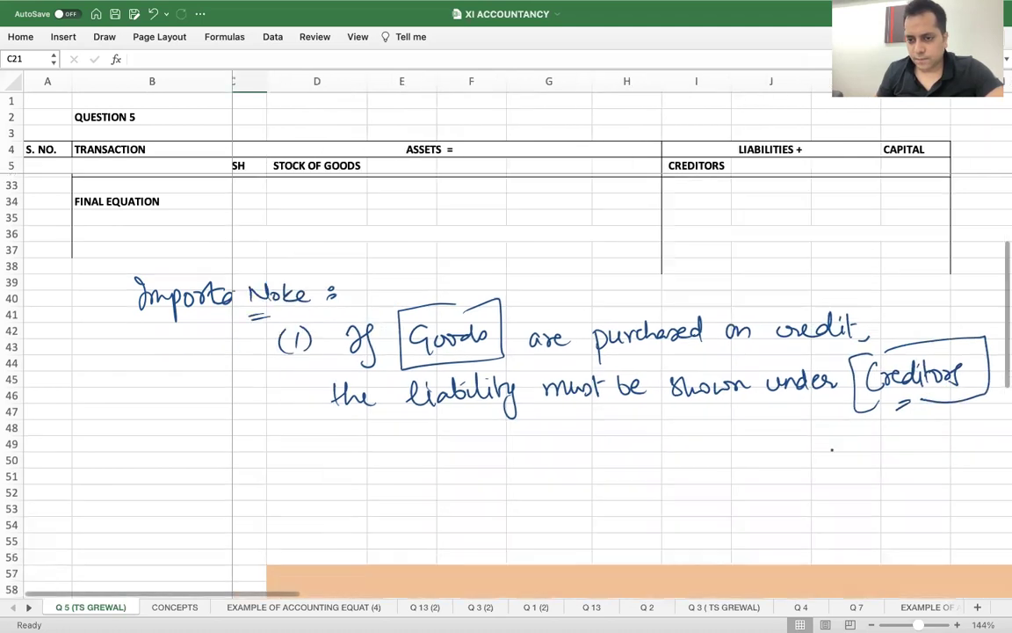
- Handwrite "(2) If Assets are purchased on credit," below note (1), with "Assets" boxed
{"action": "scroll", "coordinate": [832, 449], "scroll_direction": "down", "scroll_amount": 3}
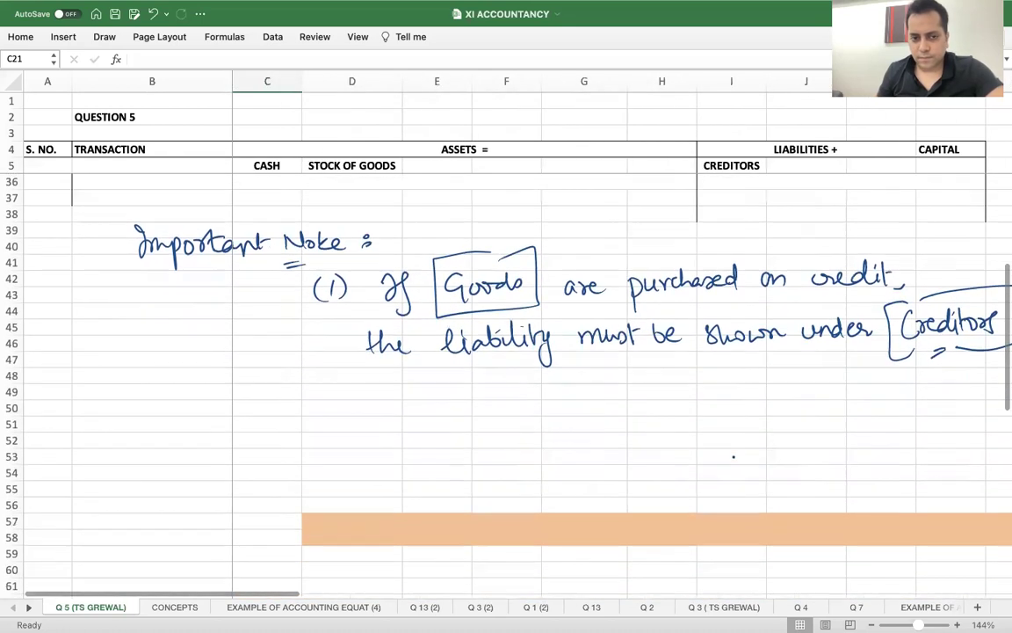
{"action": "left_click_drag", "start_coordinate": [304, 376], "coordinate": [302, 404]}
{"action": "mouse_move", "coordinate": [309, 384]}
{"action": "left_mouse_down"}
{"action": "mouse_move", "coordinate": [326, 401]}
{"action": "mouse_move", "coordinate": [392, 400]}
{"action": "mouse_move", "coordinate": [458, 376]}
{"action": "mouse_move", "coordinate": [501, 398]}
{"action": "mouse_move", "coordinate": [525, 380]}
{"action": "left_mouse_up"}
{"action": "left_click", "coordinate": [530, 393]}
{"action": "mouse_move", "coordinate": [442, 369]}
{"action": "left_mouse_down"}
{"action": "mouse_move", "coordinate": [492, 422]}
{"action": "mouse_move", "coordinate": [554, 362]}
{"action": "mouse_move", "coordinate": [658, 415]}
{"action": "mouse_move", "coordinate": [698, 391]}
{"action": "mouse_move", "coordinate": [776, 385]}
{"action": "mouse_move", "coordinate": [858, 401]}
{"action": "mouse_move", "coordinate": [905, 386]}
{"action": "mouse_move", "coordinate": [916, 405]}
{"action": "left_mouse_up"}
{"action": "left_click_drag", "start_coordinate": [925, 395], "coordinate": [921, 407]}
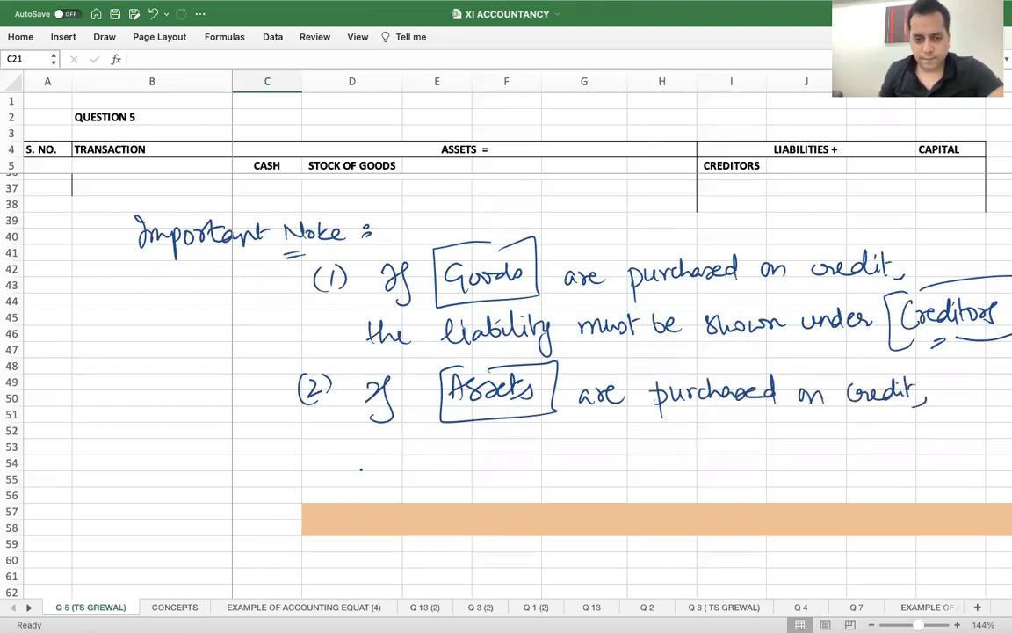
- Complete note (2) by handwriting "the liability must be shown under Vendor for Assets", with "Vendor for Assets" boxed
{"action": "left_click_drag", "start_coordinate": [345, 444], "coordinate": [355, 443]}
{"action": "left_click_drag", "start_coordinate": [358, 439], "coordinate": [369, 455]}
{"action": "mouse_move", "coordinate": [372, 450]}
{"action": "left_mouse_down"}
{"action": "mouse_move", "coordinate": [499, 451]}
{"action": "mouse_move", "coordinate": [526, 475]}
{"action": "mouse_move", "coordinate": [611, 448]}
{"action": "mouse_move", "coordinate": [858, 444]}
{"action": "left_mouse_up"}
{"action": "scroll", "coordinate": [506, 334], "scroll_direction": "right", "scroll_amount": 3}
{"action": "scroll", "coordinate": [506, 334], "scroll_direction": "right", "scroll_amount": 2}
{"action": "left_click_drag", "start_coordinate": [729, 423], "coordinate": [836, 442]}
{"action": "mouse_move", "coordinate": [794, 470]}
{"action": "left_mouse_down"}
{"action": "mouse_move", "coordinate": [807, 459]}
{"action": "mouse_move", "coordinate": [854, 464]}
{"action": "left_mouse_up"}
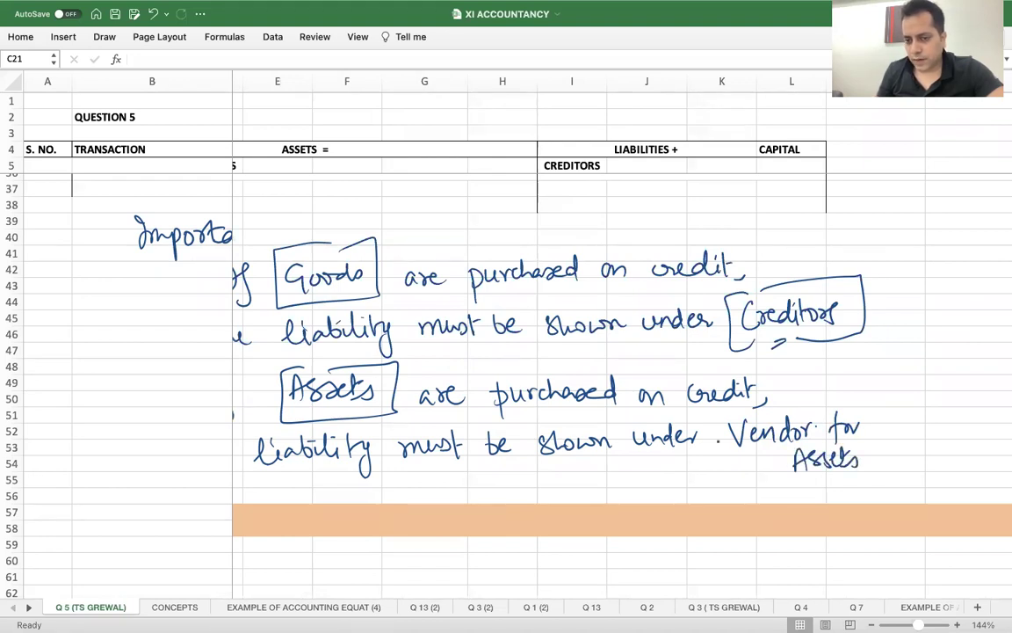
{"action": "left_click_drag", "start_coordinate": [728, 419], "coordinate": [734, 480]}
{"action": "mouse_move", "coordinate": [721, 409]}
{"action": "left_mouse_down"}
{"action": "mouse_move", "coordinate": [886, 389]}
{"action": "mouse_move", "coordinate": [865, 475]}
{"action": "left_mouse_up"}
{"action": "left_click_drag", "start_coordinate": [737, 484], "coordinate": [870, 472]}
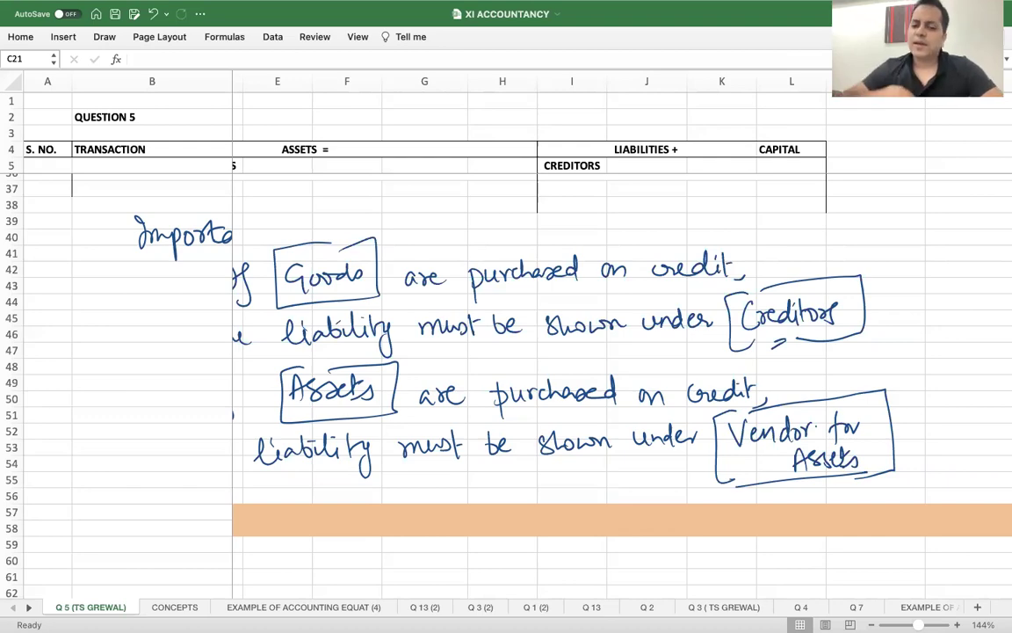
- Review the handwritten notes on credit purchases, the equation table and transaction (v) in the textbook PDF
{"action": "scroll", "coordinate": [506, 352], "scroll_direction": "left", "scroll_amount": 3}
{"action": "scroll", "coordinate": [506, 351], "scroll_direction": "up", "scroll_amount": 3}
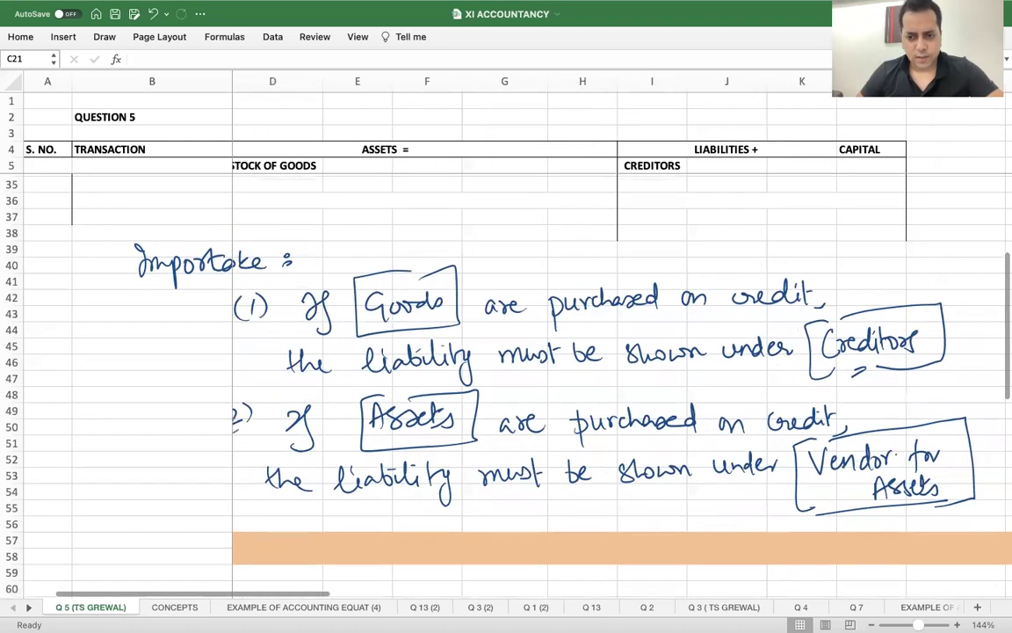
{"action": "scroll", "coordinate": [506, 352], "scroll_direction": "left", "scroll_amount": 1}
{"action": "scroll", "coordinate": [506, 351], "scroll_direction": "up", "scroll_amount": 1}
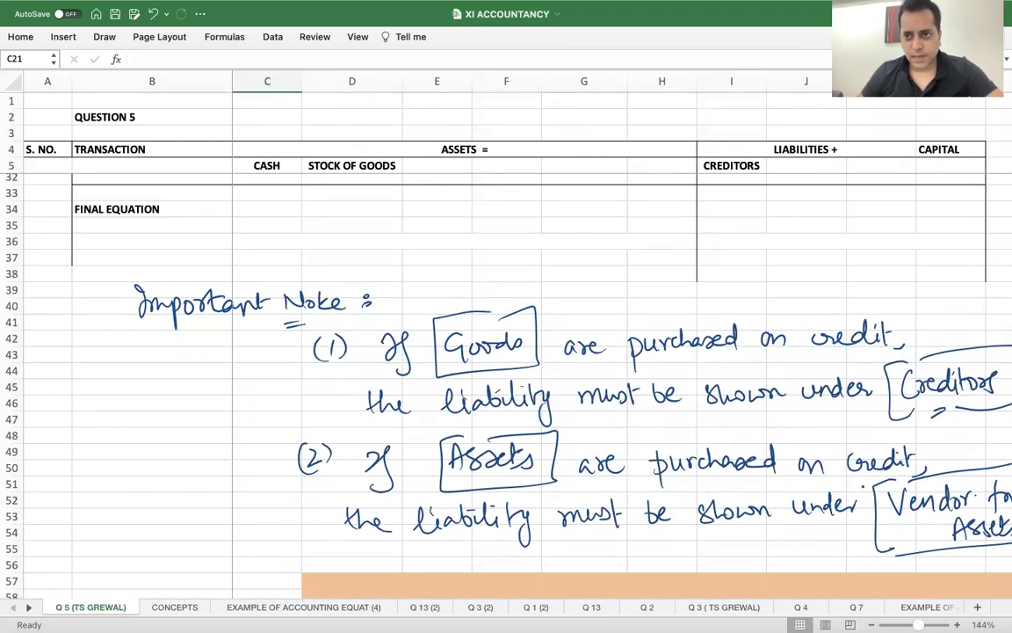
{"action": "scroll", "coordinate": [506, 351], "scroll_direction": "down", "scroll_amount": 5}
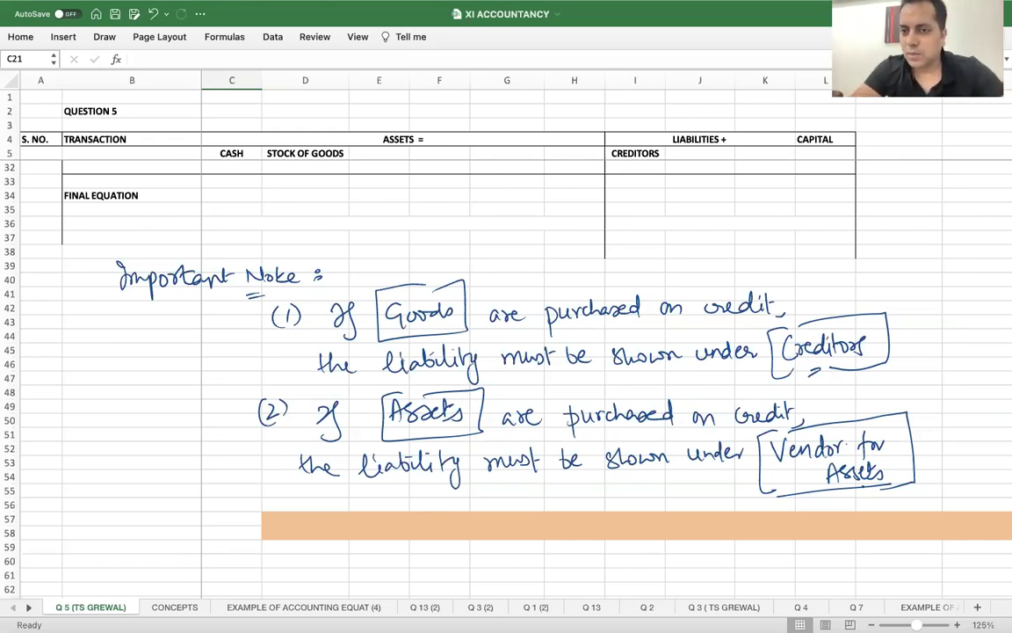
{"action": "scroll", "coordinate": [506, 369], "scroll_direction": "up", "scroll_amount": 9}
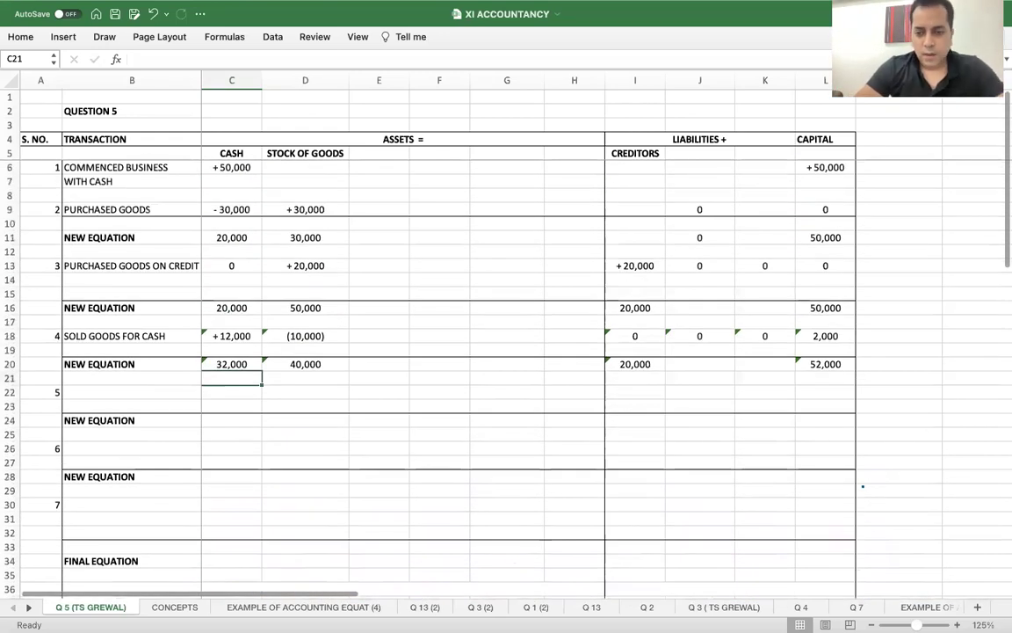
{"action": "scroll", "coordinate": [618, 459], "scroll_direction": "up", "scroll_amount": 3}
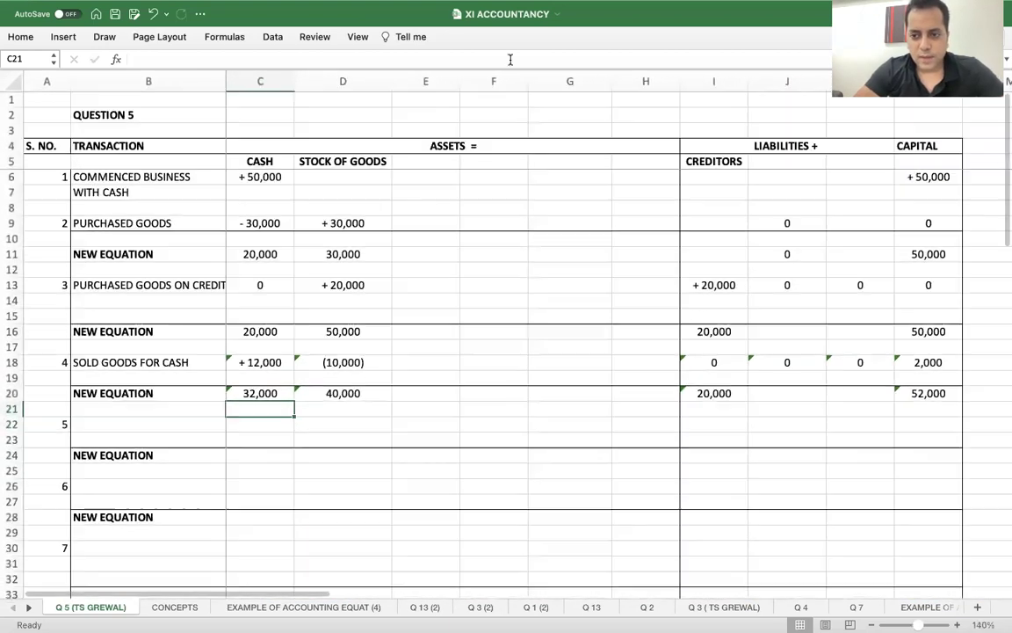
{"action": "key", "text": "super+Tab"}
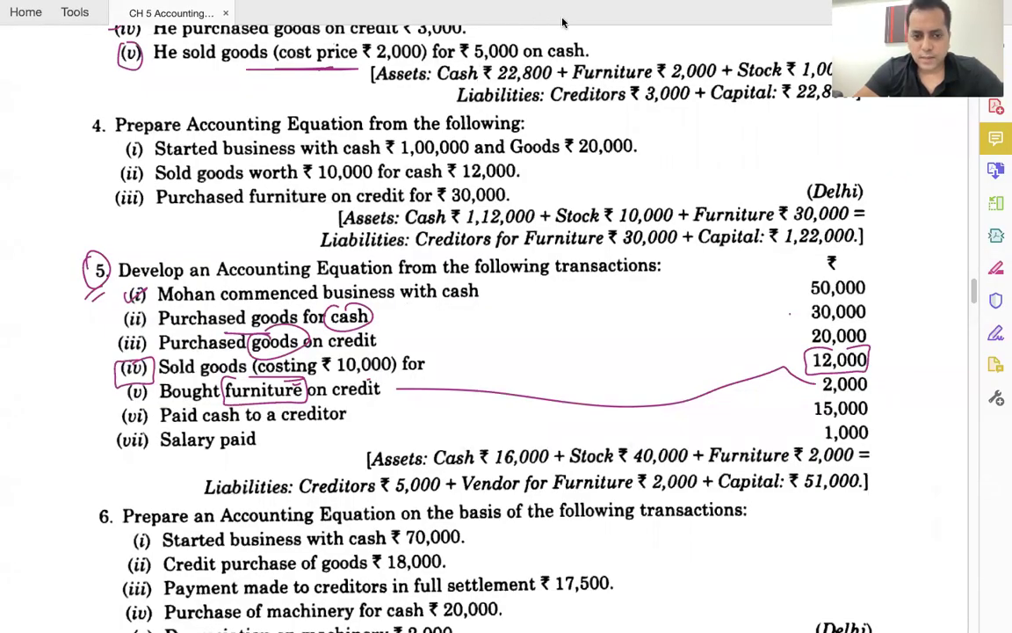
{"action": "key", "text": "super+Tab"}
- Enter BIUGHT FURNITURE ON CREDIT as the description of transaction 5 in B22
{"action": "left_click", "coordinate": [105, 418]}
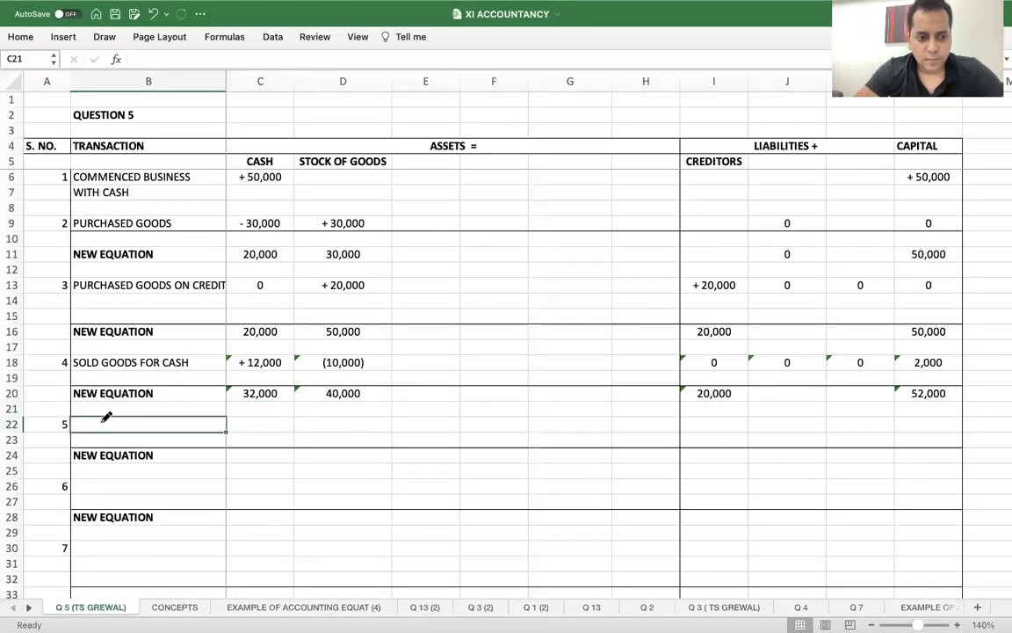
{"action": "type", "text": "BIUGHT F"}
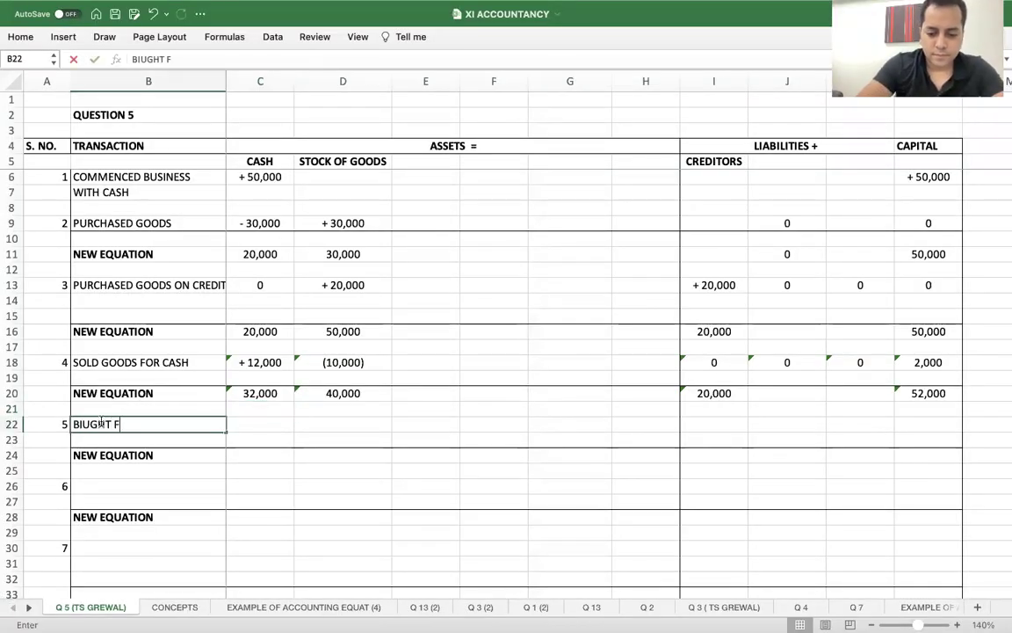
{"action": "type", "text": "URNITURE "}
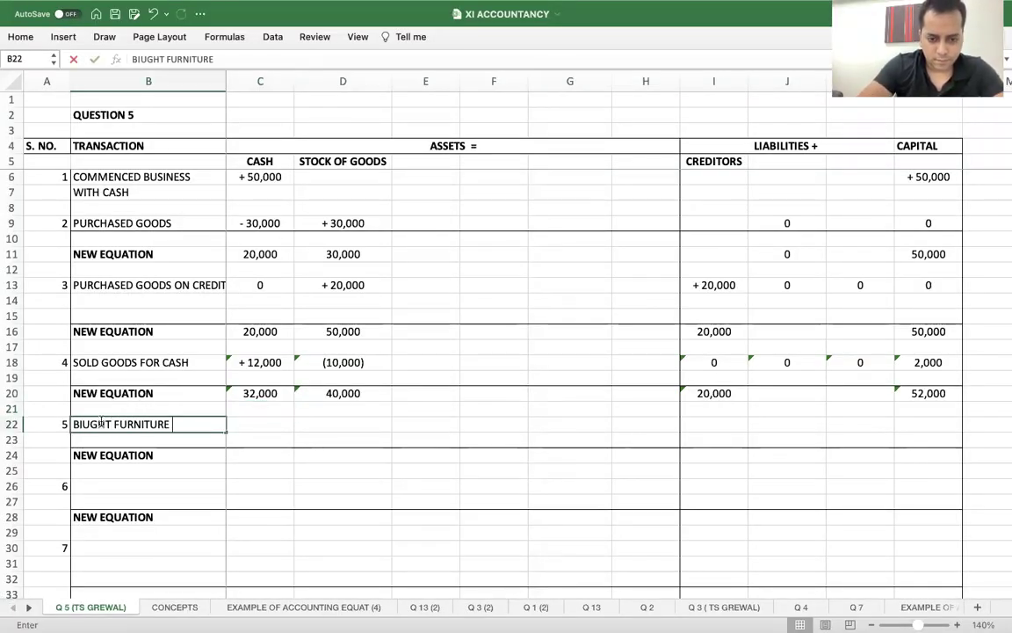
{"action": "type", "text": "ON CREDIT"}
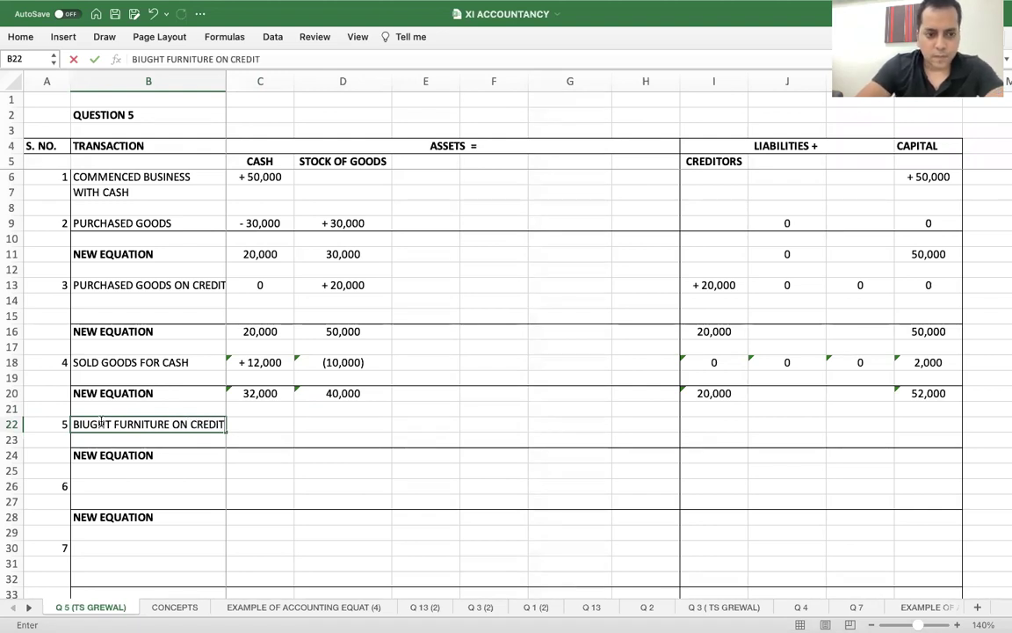
{"action": "key", "text": "Return"}
- Record 0 for Cash in C22 and 0 for Stock of Goods in D22 for transaction 5
{"action": "key", "text": "Up"}
{"action": "key", "text": "Right"}
{"action": "type", "text": "0"}
{"action": "key", "text": "Tab"}
{"action": "type", "text": "0"}
{"action": "key", "text": "Tab"}
- Add the asset column heading FURNITURE in E5, beside STOCK OF GOODS
{"action": "key", "text": "Up"}
{"action": "key", "text": "Up"}
{"action": "key", "text": "Up"}
{"action": "key", "text": "Up"}
{"action": "key", "text": "Up"}
{"action": "key", "text": "Up"}
{"action": "key", "text": "Up"}
{"action": "key", "text": "Up"}
{"action": "key", "text": "Up"}
{"action": "key", "text": "Up"}
{"action": "key", "text": "Up"}
{"action": "key", "text": "Up"}
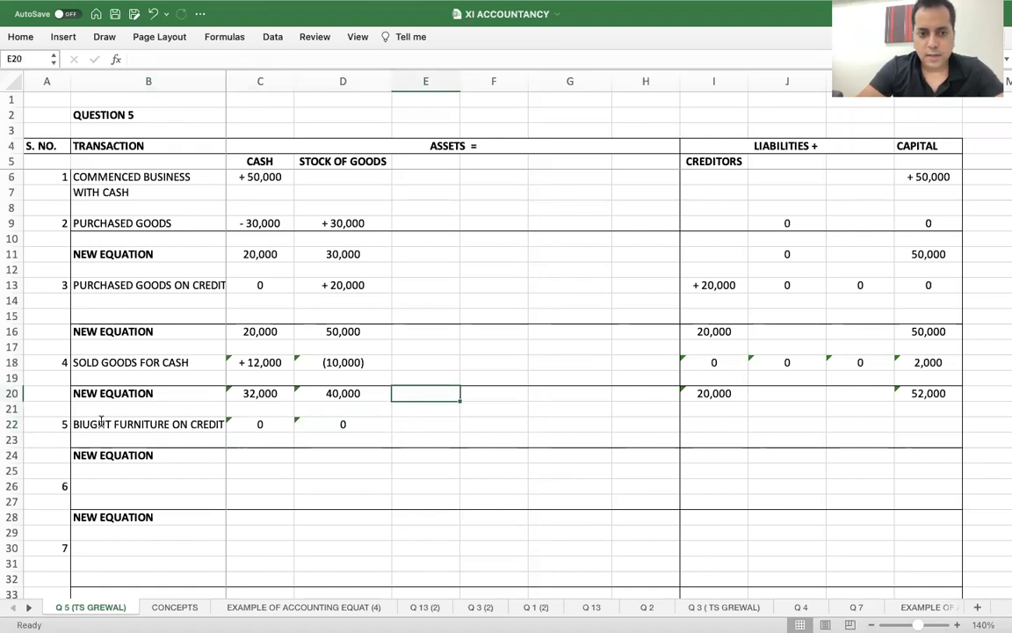
{"action": "key", "text": "Up"}
{"action": "key", "text": "Up"}
{"action": "key", "text": "Up"}
{"action": "key", "text": "Up"}
{"action": "key", "text": "Up"}
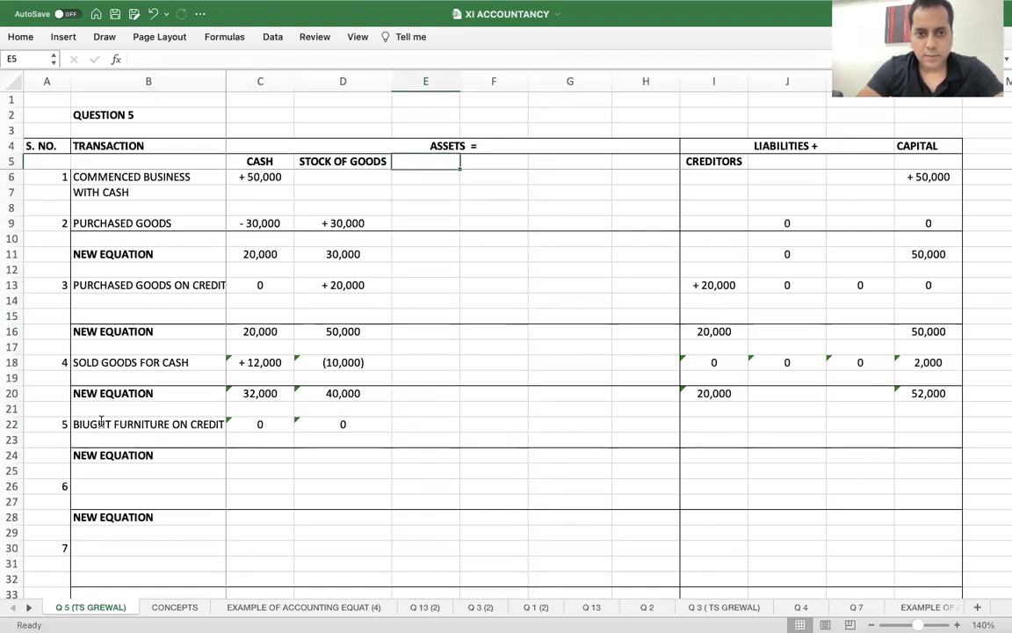
{"action": "type", "text": "FURNITURE"}
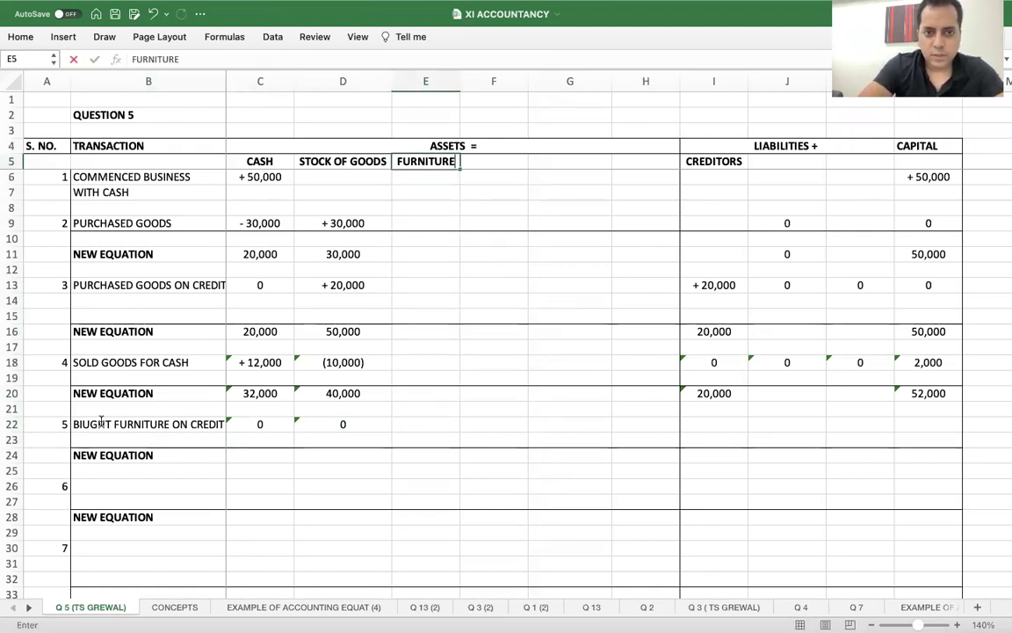
{"action": "key", "text": "Return"}
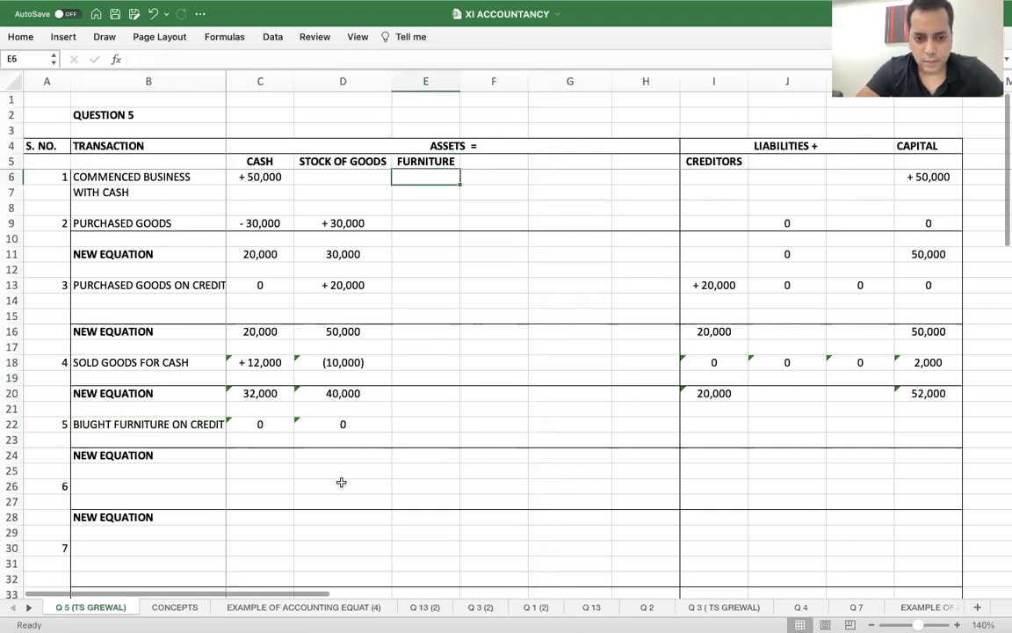
- Record + 2,000 for Furniture in E22 and 0 in the remaining asset columns F22:H22
{"action": "left_click", "coordinate": [420, 429]}
{"action": "type", "text": "+ 2,000"}
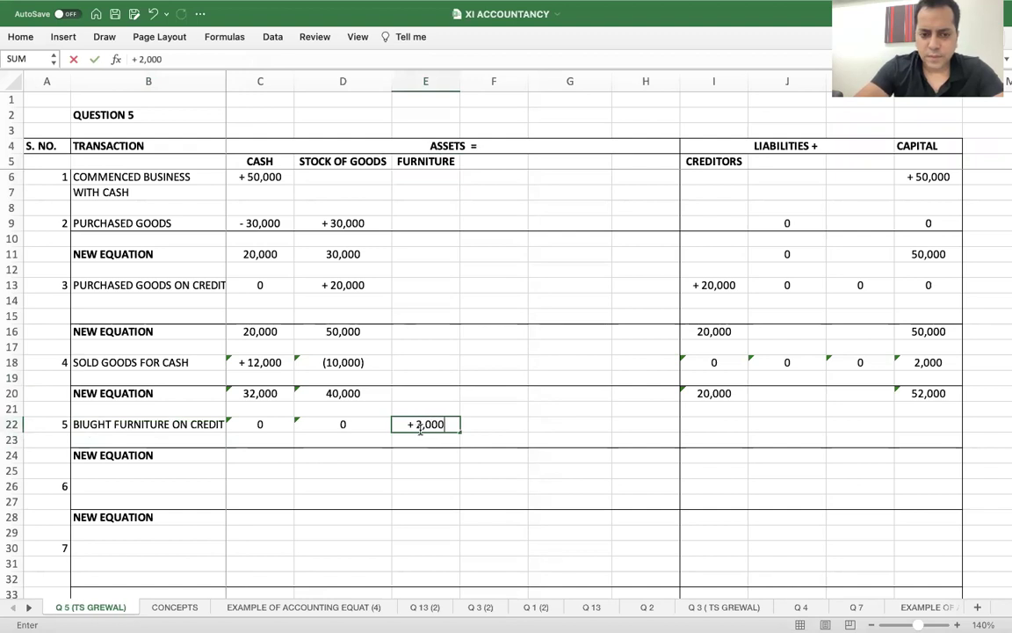
{"action": "key", "text": "Tab"}
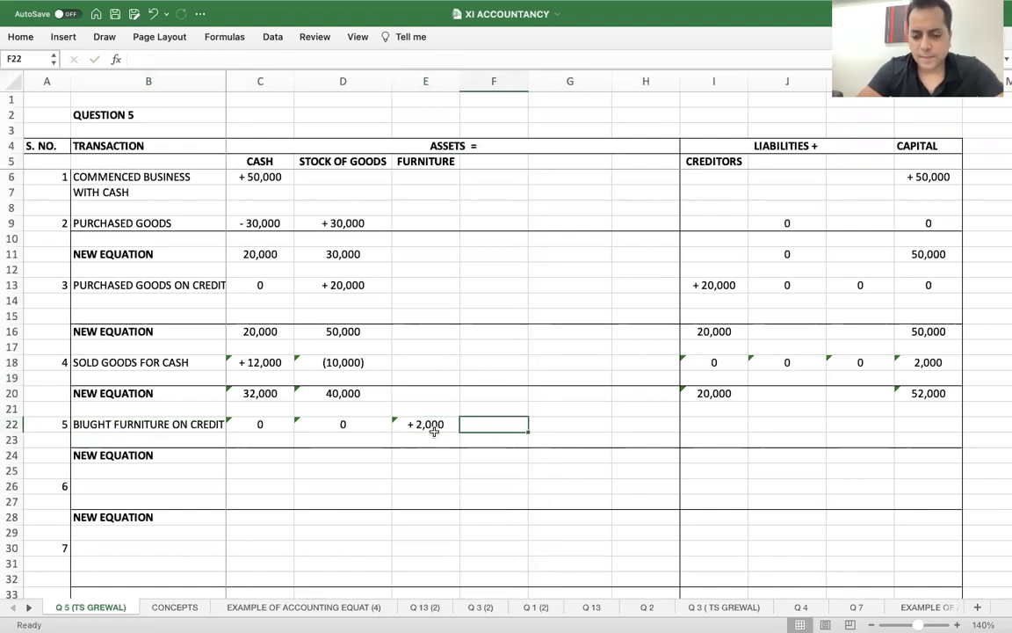
{"action": "type", "text": "0"}
{"action": "key", "text": "Tab"}
{"action": "type", "text": "0"}
{"action": "key", "text": "Tab"}
{"action": "type", "text": "0"}
{"action": "key", "text": "Tab"}
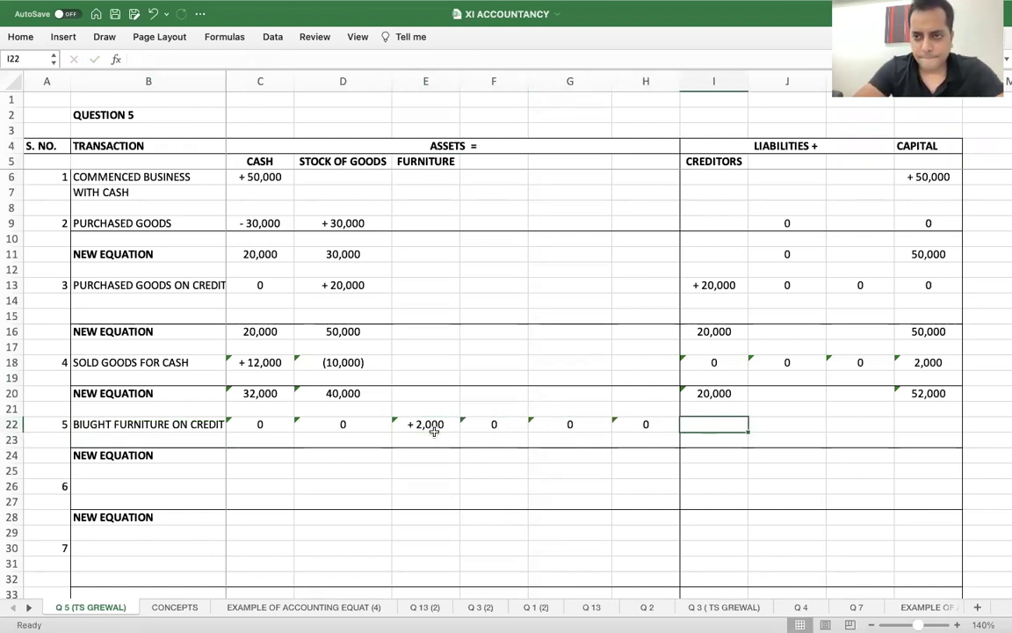
- Add the liability column heading VENDOR FOR ASSETS in J5, beside CREDITORS
{"action": "key", "text": "Up"}
{"action": "key", "text": "Right"}
{"action": "scroll", "coordinate": [434, 431], "scroll_direction": "right", "scroll_amount": 5}
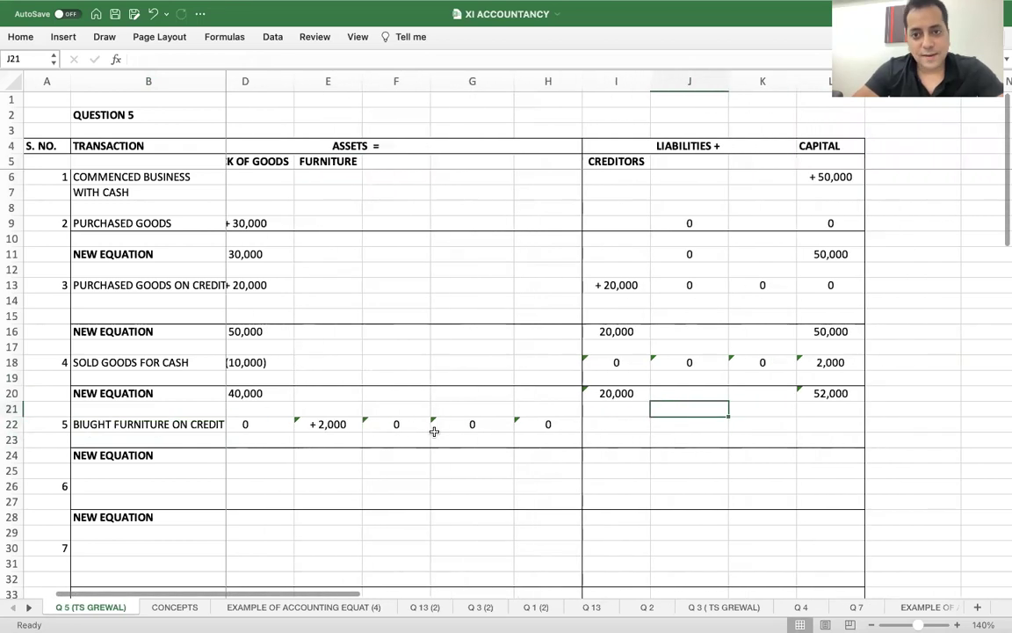
{"action": "left_click", "coordinate": [670, 159]}
{"action": "type", "text": "VENDOR FOR ASSETS"}
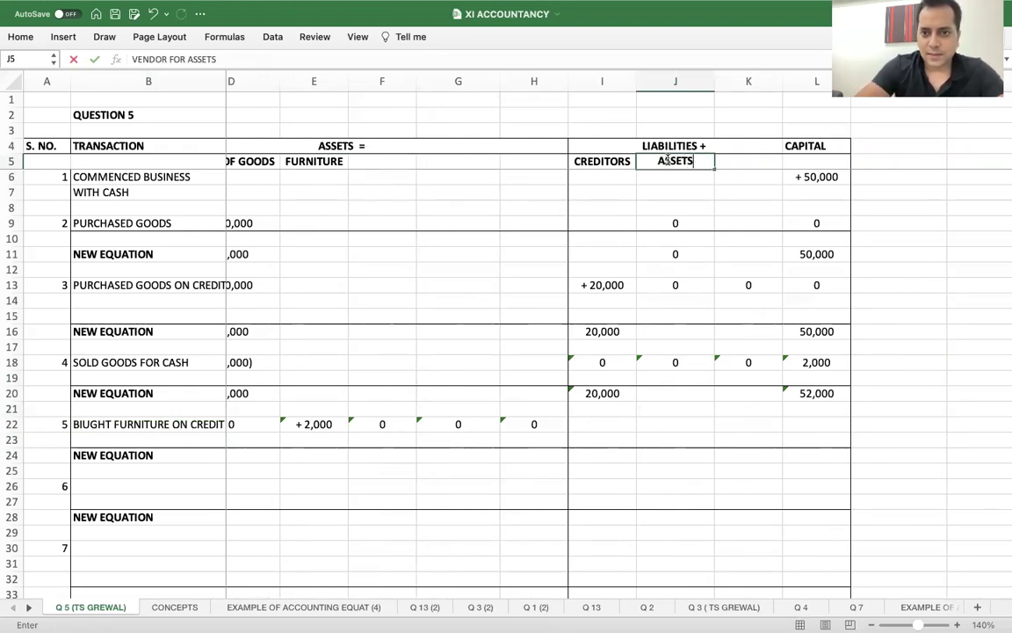
{"action": "key", "text": "Return"}
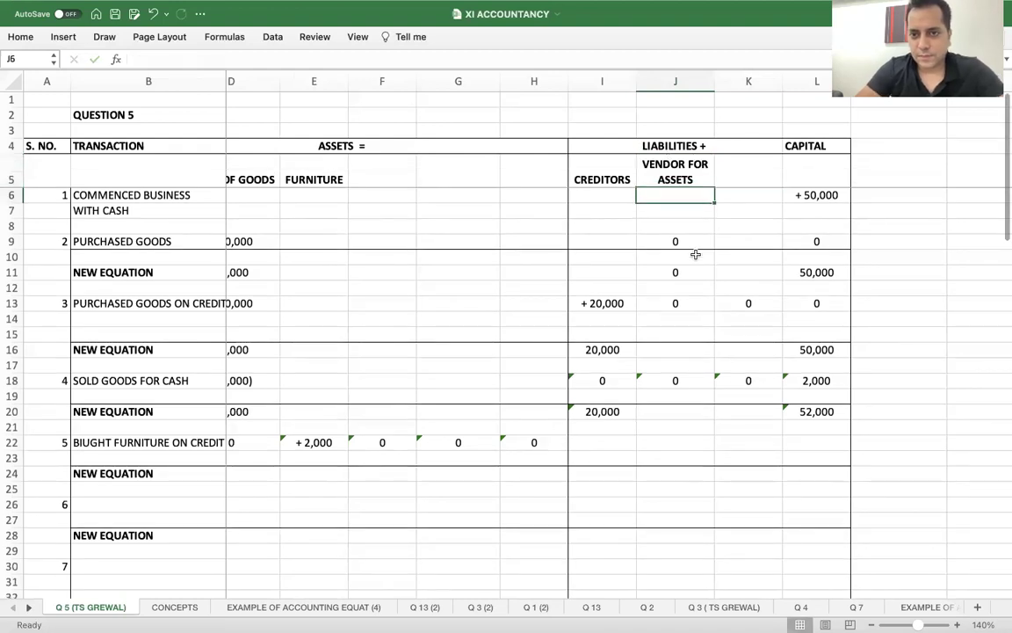
- Complete transaction 5 with 0 for Creditors, + 2,000 for Vendor for Assets, and 0 in K22 and Capital
{"action": "left_click", "coordinate": [610, 428]}
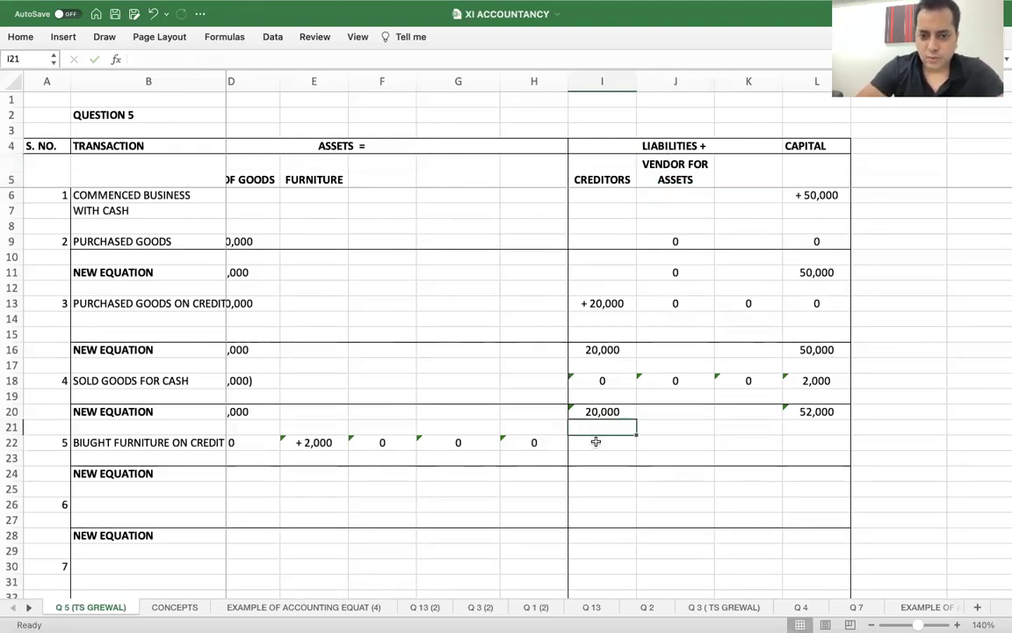
{"action": "left_click", "coordinate": [596, 442]}
{"action": "type", "text": "0"}
{"action": "key", "text": "Tab"}
{"action": "type", "text": "+ 2,000"}
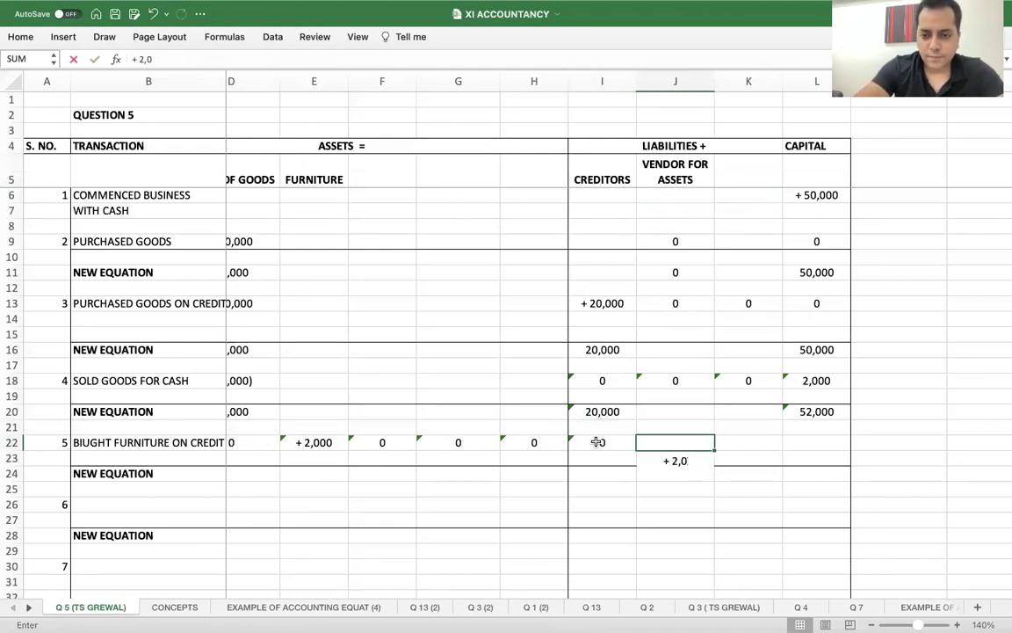
{"action": "key", "text": "Tab"}
{"action": "type", "text": "0"}
{"action": "key", "text": "Tab"}
{"action": "type", "text": "0"}
{"action": "key", "text": "Tab"}
- Fill in the asset side of the NEW EQUATION in row 24 with 32,000 cash, 40,000 stock, 2,000 furniture and 0 in F24:H24
{"action": "scroll", "coordinate": [596, 442], "scroll_direction": "left", "scroll_amount": 3}
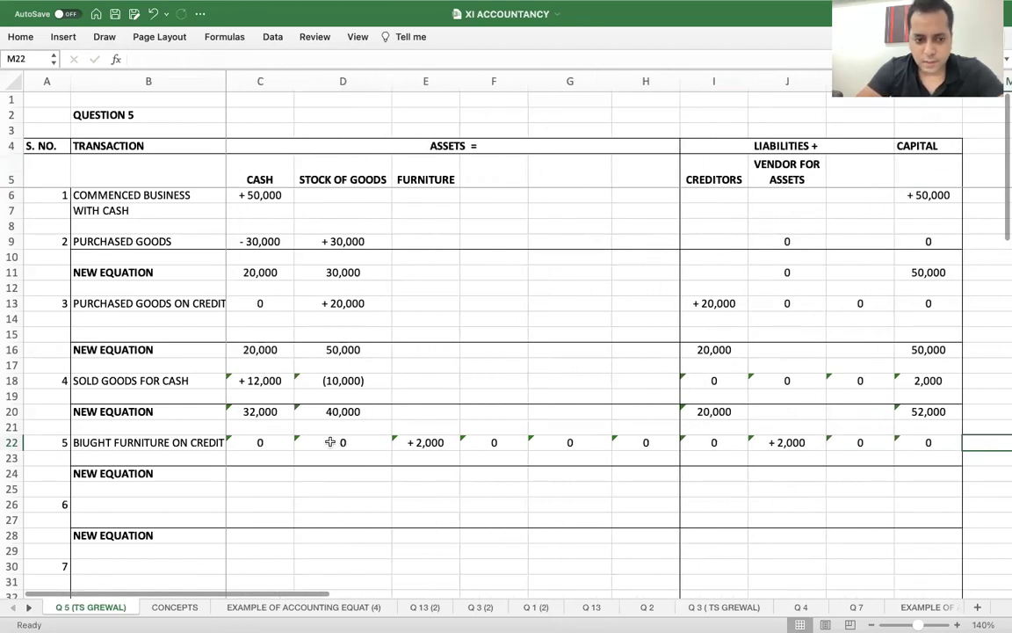
{"action": "left_click", "coordinate": [273, 475]}
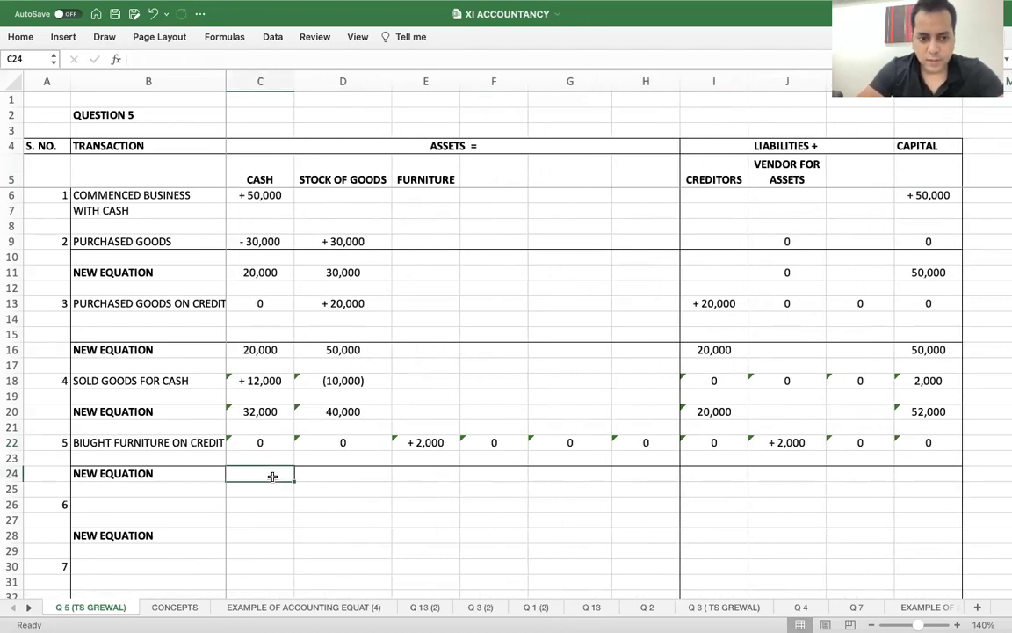
{"action": "type", "text": "32,000"}
{"action": "key", "text": "Tab"}
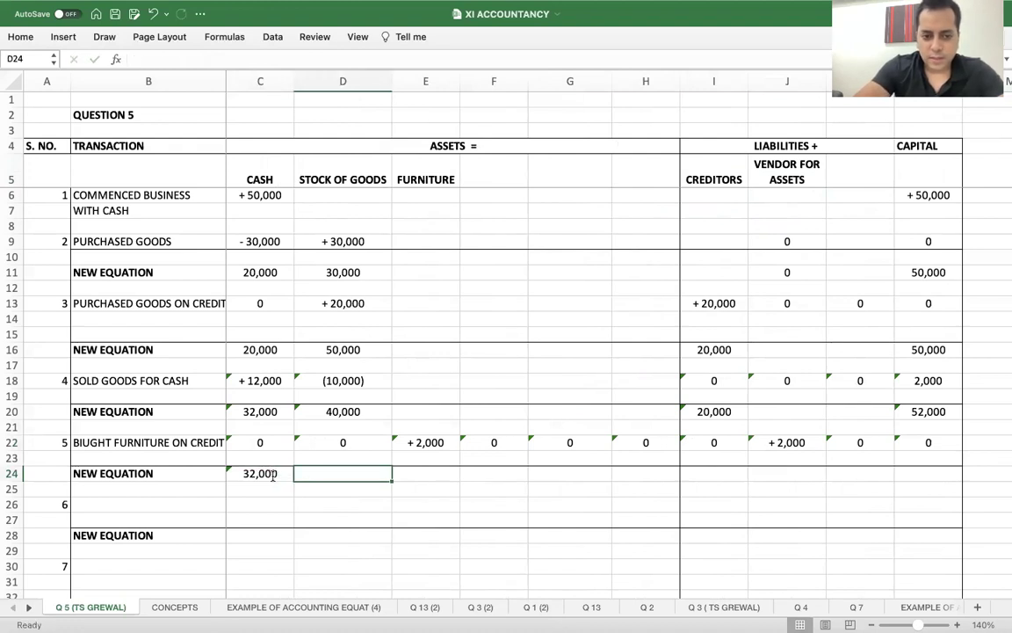
{"action": "type", "text": "40,000"}
{"action": "key", "text": "Tab"}
{"action": "type", "text": "2,000"}
{"action": "key", "text": "Tab"}
{"action": "type", "text": "0"}
{"action": "key", "text": "Tab"}
{"action": "type", "text": "0"}
{"action": "key", "text": "Tab"}
{"action": "type", "text": "0"}
{"action": "key", "text": "Tab"}
- Fill in the liabilities of the NEW EQUATION in row 24 with 20,000 for Creditors, 2,000 for Vendor for Assets and 0 in K24
{"action": "type", "text": "20,000"}
{"action": "key", "text": "Tab"}
{"action": "type", "text": "2,000"}
{"action": "key", "text": "Tab"}
{"action": "type", "text": "0"}
{"action": "key", "text": "Tab"}
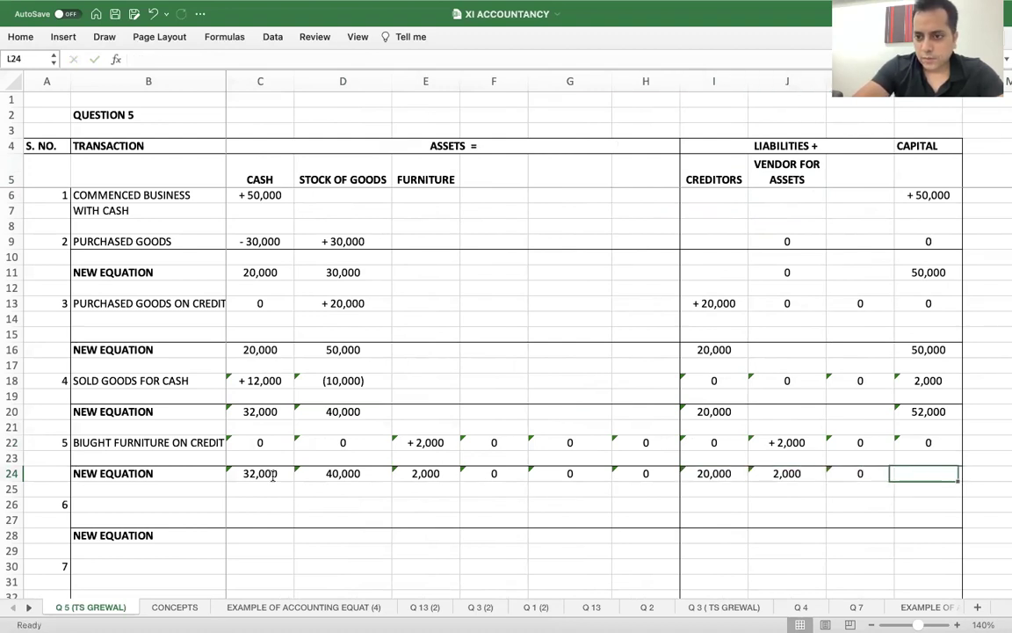
- Complete the NEW EQUATION in row 24 with 52,000 for Capital and save the workbook
{"action": "type", "text": "52,000"}
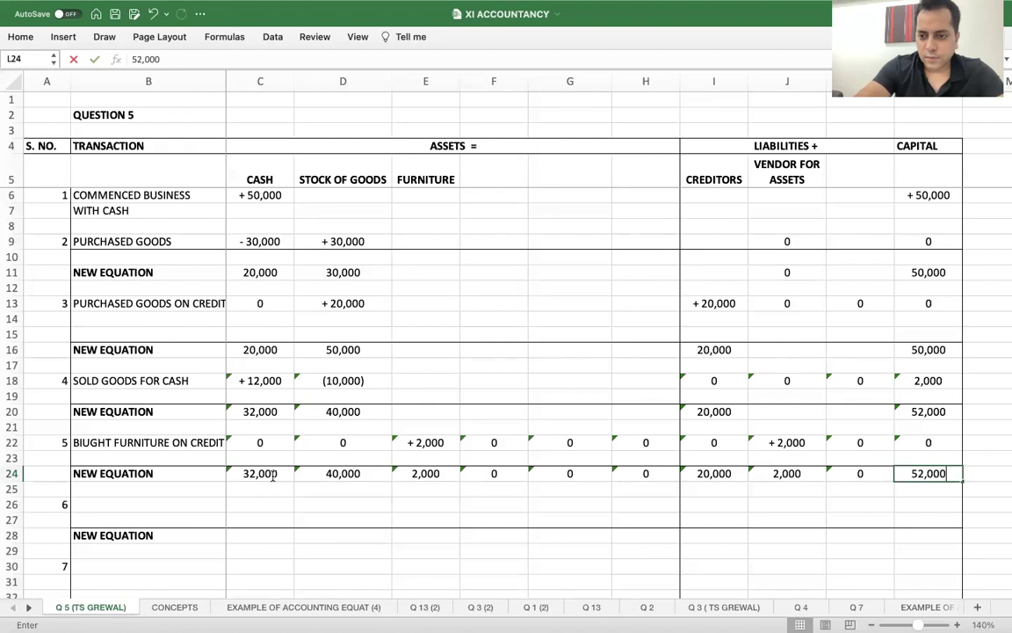
{"action": "key", "text": "Return"}
{"action": "key", "text": "super+s"}
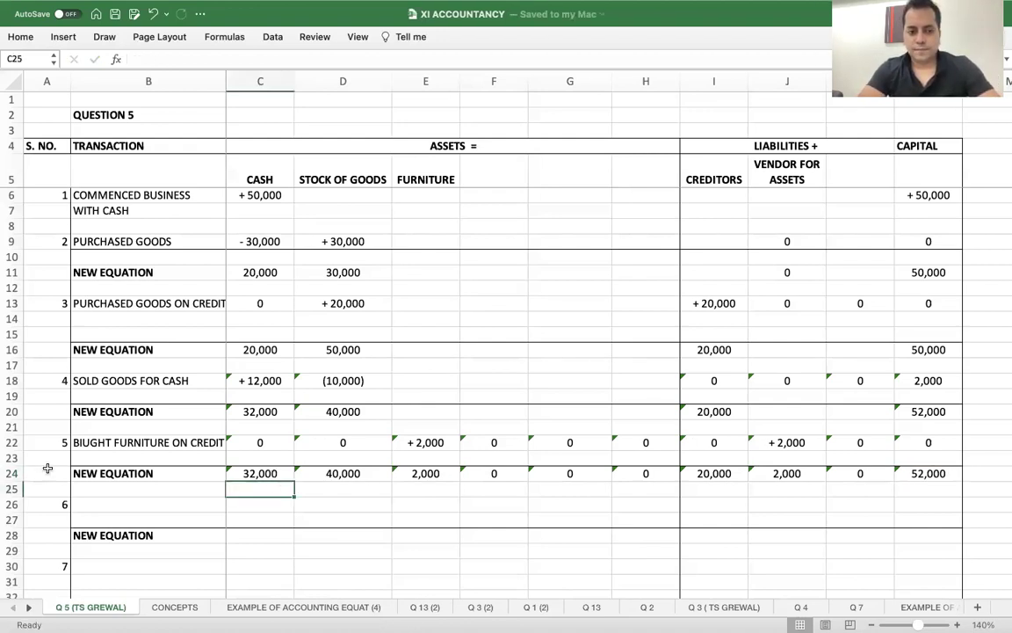
{"action": "left_click_drag", "start_coordinate": [255, 363], "coordinate": [922, 474]}
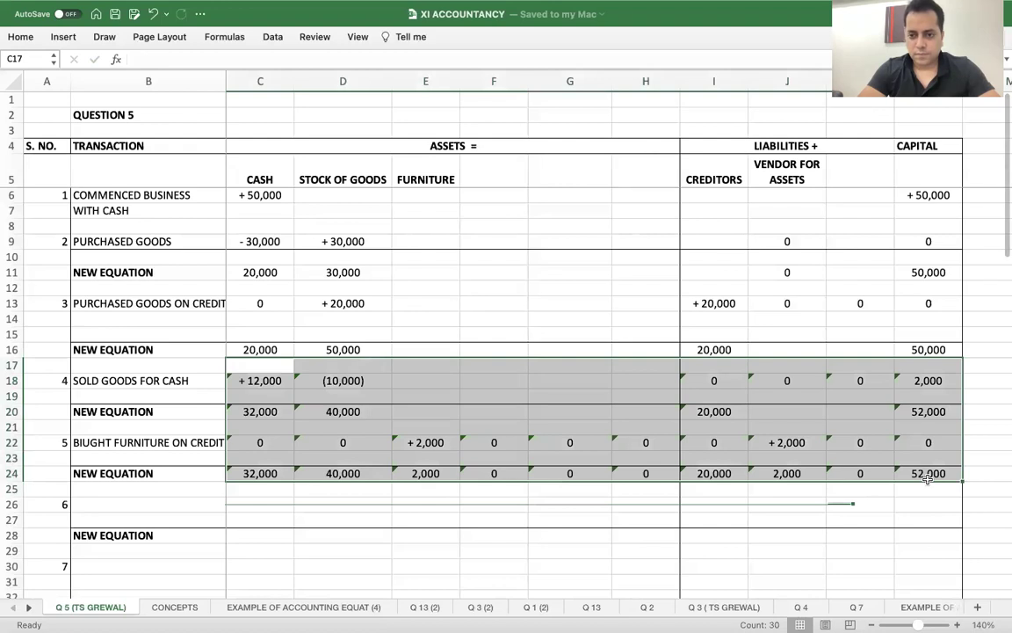
{"action": "right_click", "coordinate": [261, 426]}
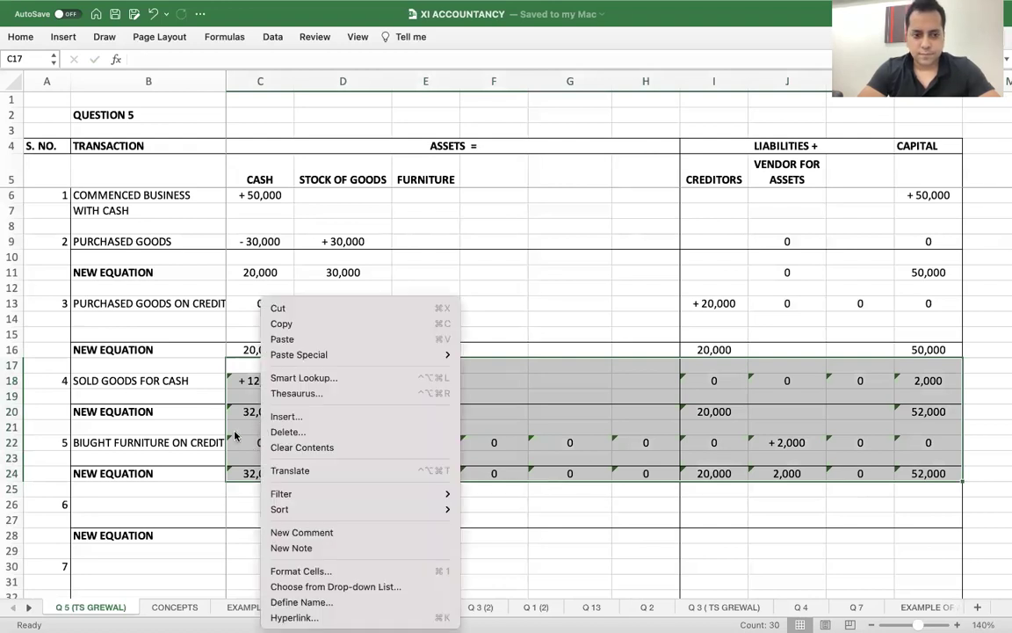
{"action": "left_click", "coordinate": [235, 435]}
{"action": "left_click", "coordinate": [266, 503]}
{"action": "scroll", "coordinate": [266, 504], "scroll_direction": "down", "scroll_amount": 1}
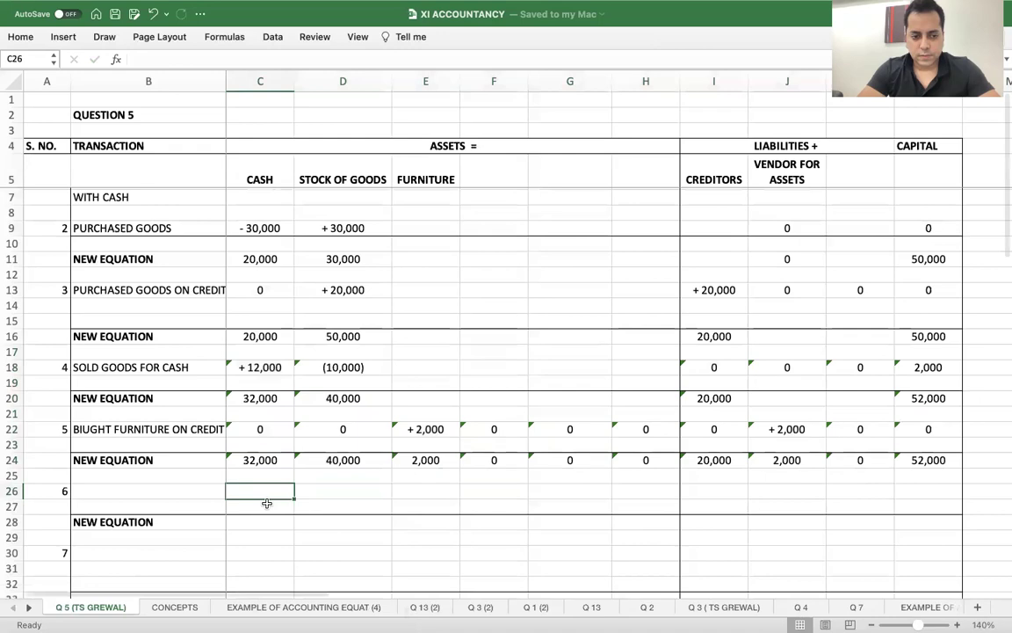
{"action": "scroll", "coordinate": [266, 504], "scroll_direction": "down", "scroll_amount": 1}
- In the question PDF, underline "cash to a creditor" in Question 5 (vi), mark the 20,000 amount and circle 15,000
{"action": "key", "text": "super+Tab"}
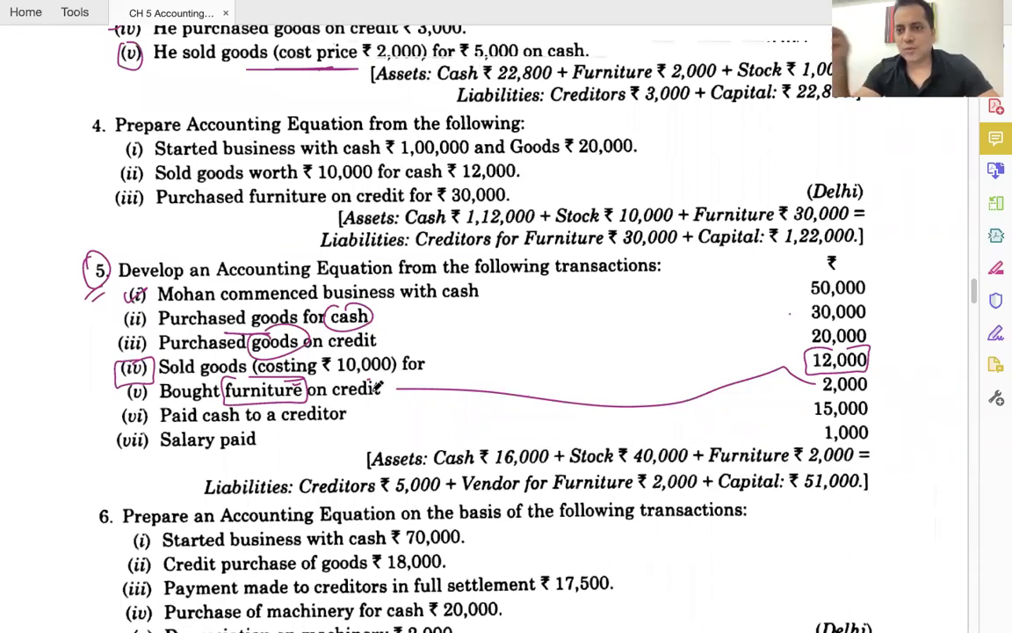
{"action": "scroll", "coordinate": [377, 386], "scroll_direction": "down", "scroll_amount": 1}
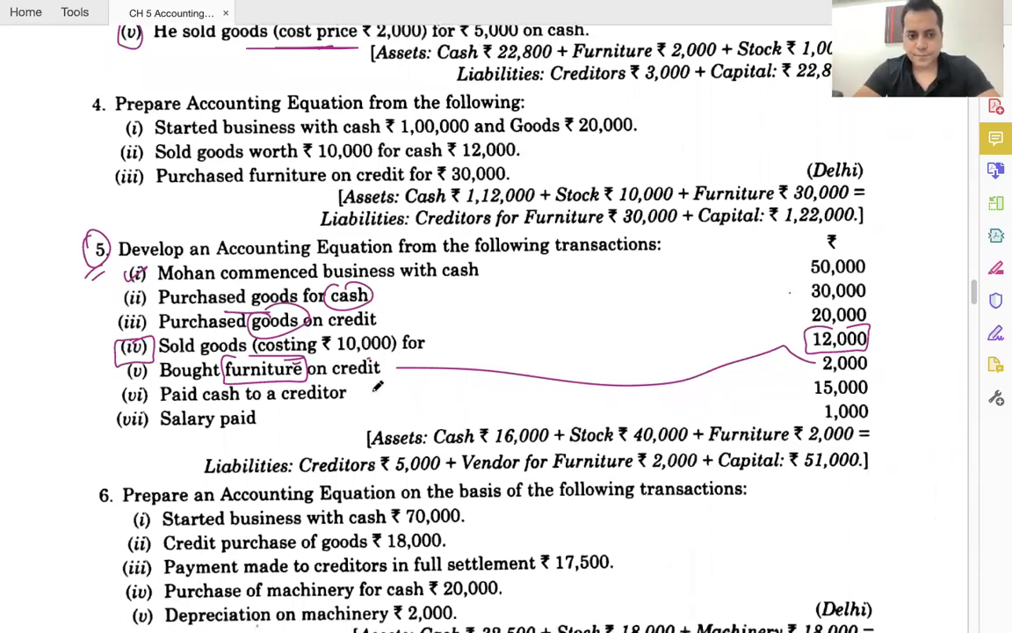
{"action": "left_click_drag", "start_coordinate": [239, 403], "coordinate": [356, 406]}
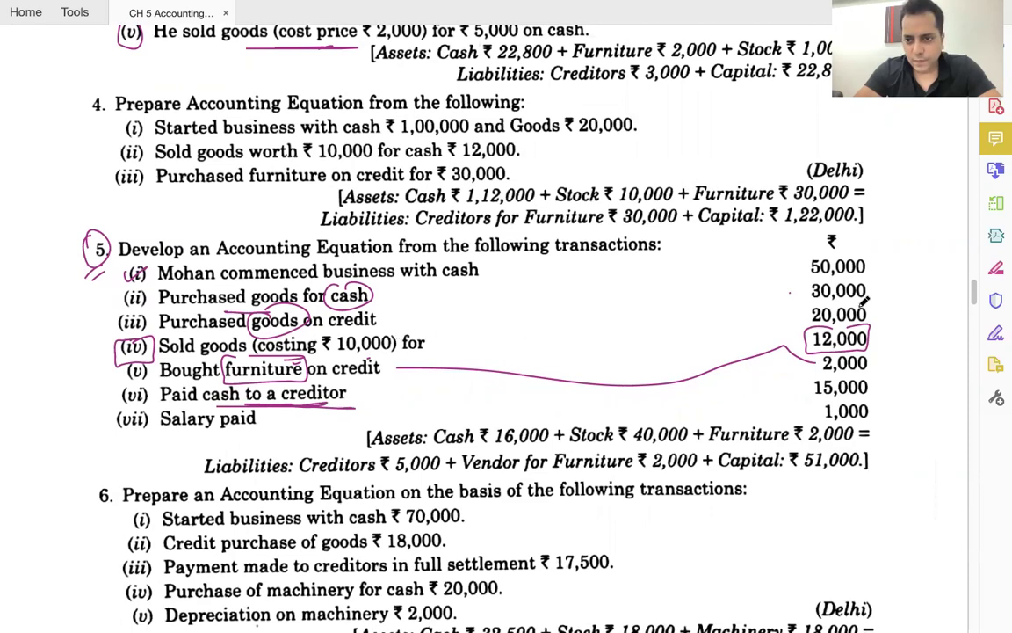
{"action": "left_click_drag", "start_coordinate": [884, 308], "coordinate": [884, 313]}
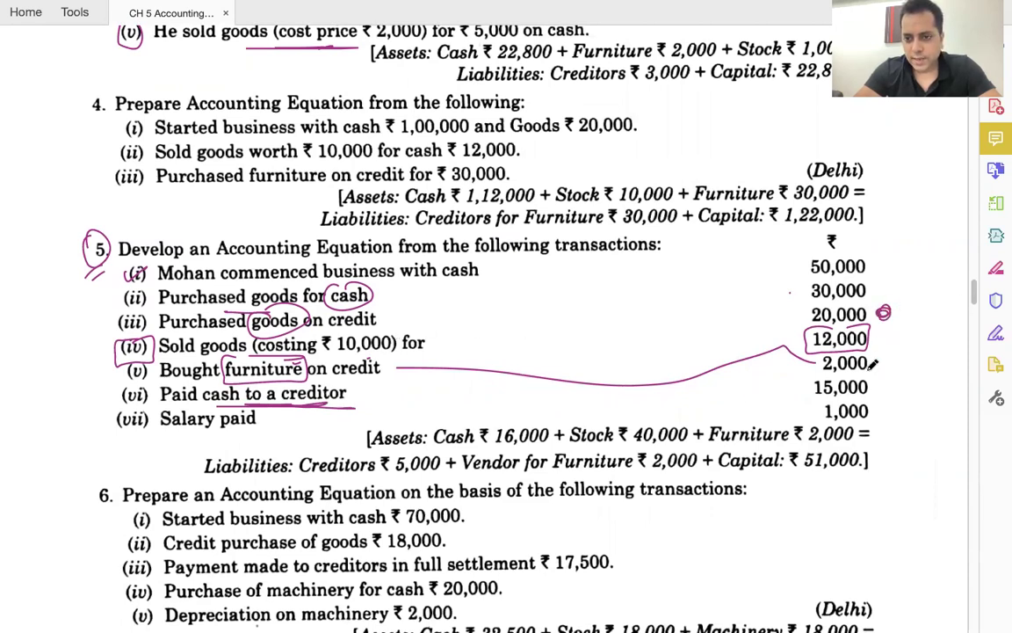
{"action": "mouse_move", "coordinate": [828, 376]}
{"action": "left_mouse_down"}
{"action": "mouse_move", "coordinate": [817, 399]}
{"action": "mouse_move", "coordinate": [833, 376]}
{"action": "left_mouse_up"}
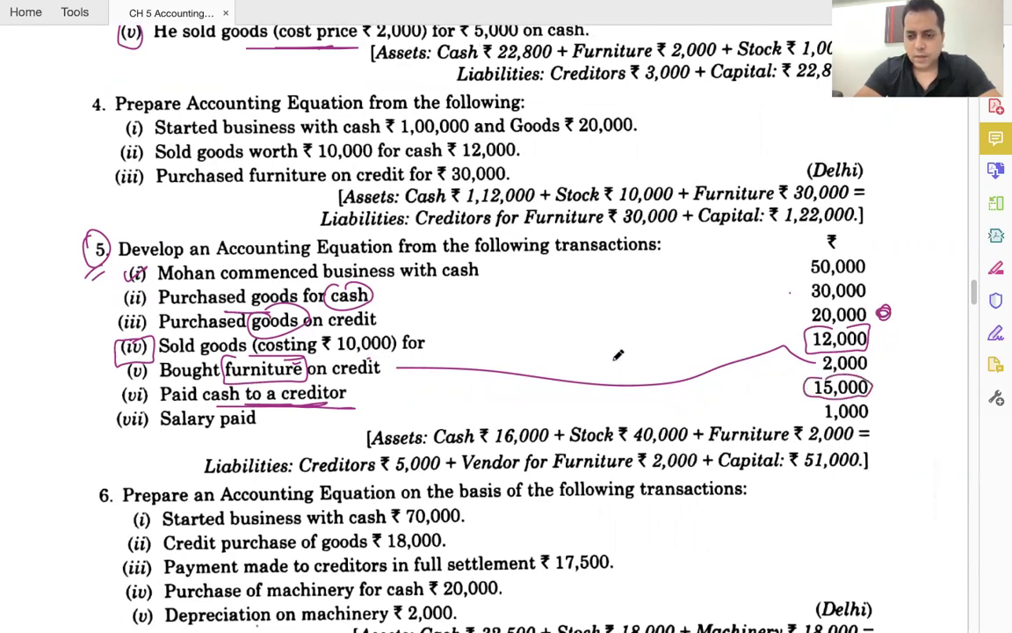
{"action": "mouse_move", "coordinate": [592, 7]}
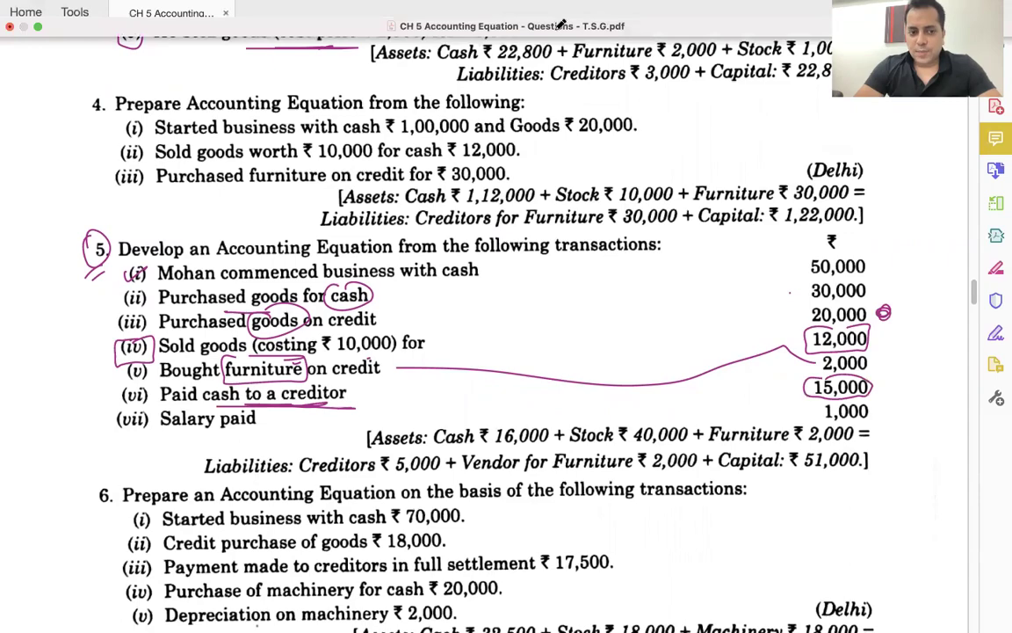
- Switch back to the Excel workbook and describe transaction 6 in B26 as PAID TO CREDITORS
{"action": "key", "text": "super+Tab"}
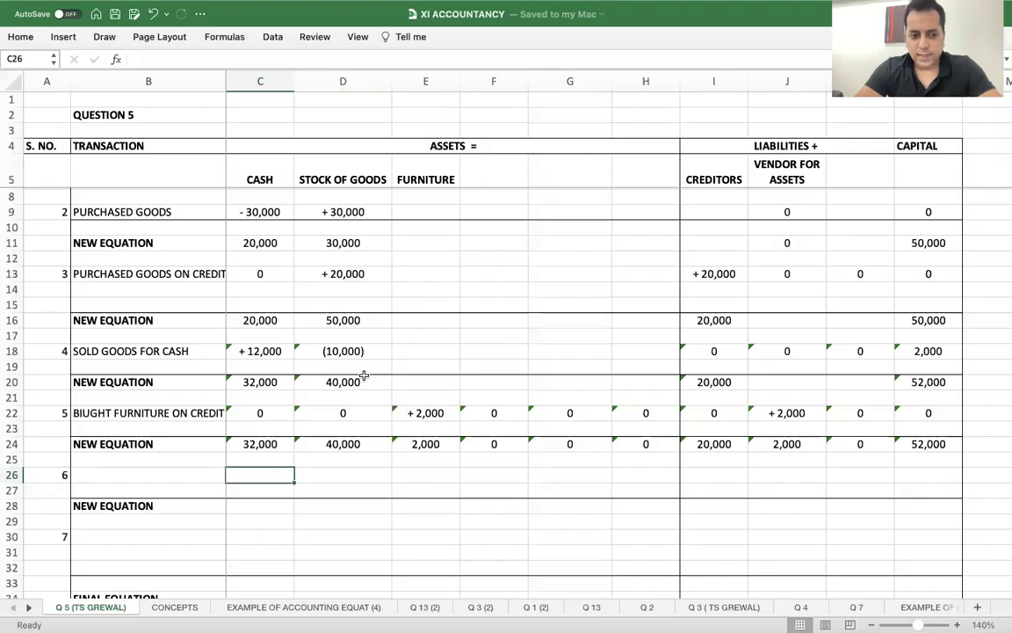
{"action": "left_click", "coordinate": [131, 471]}
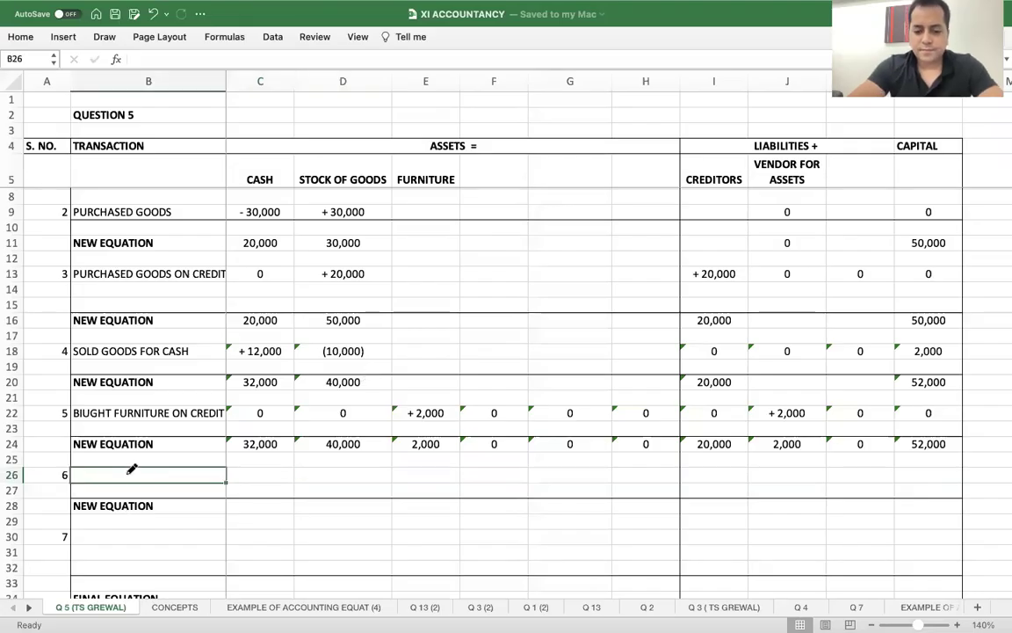
{"action": "type", "text": "PAID TO CREDITORS"}
{"action": "key", "text": "Tab"}
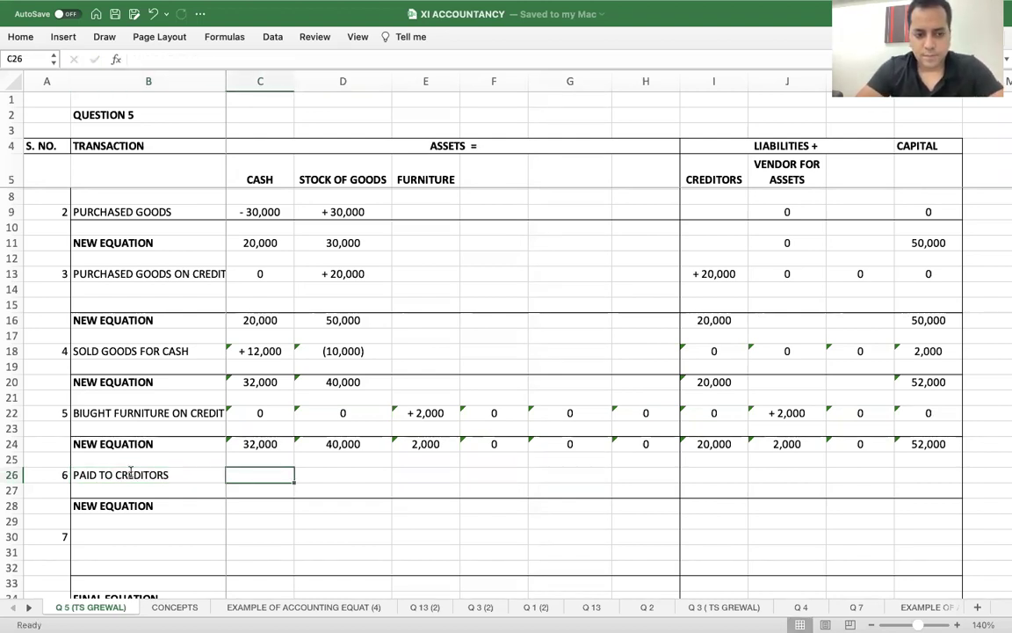
{"action": "type", "text": "-15,000"}
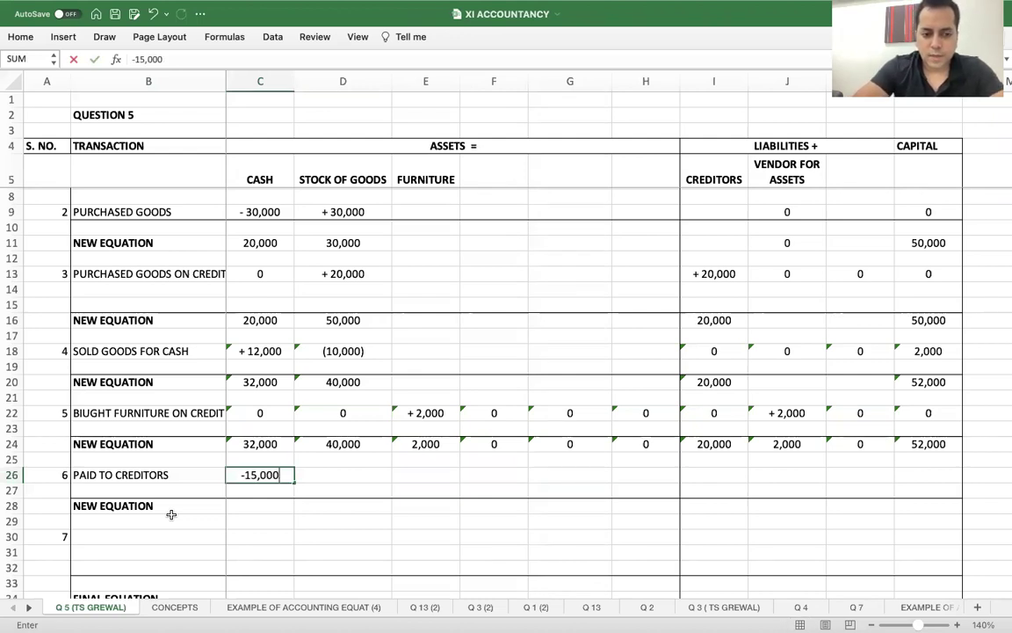
{"action": "key", "text": "Tab"}
{"action": "key", "text": "Left"}
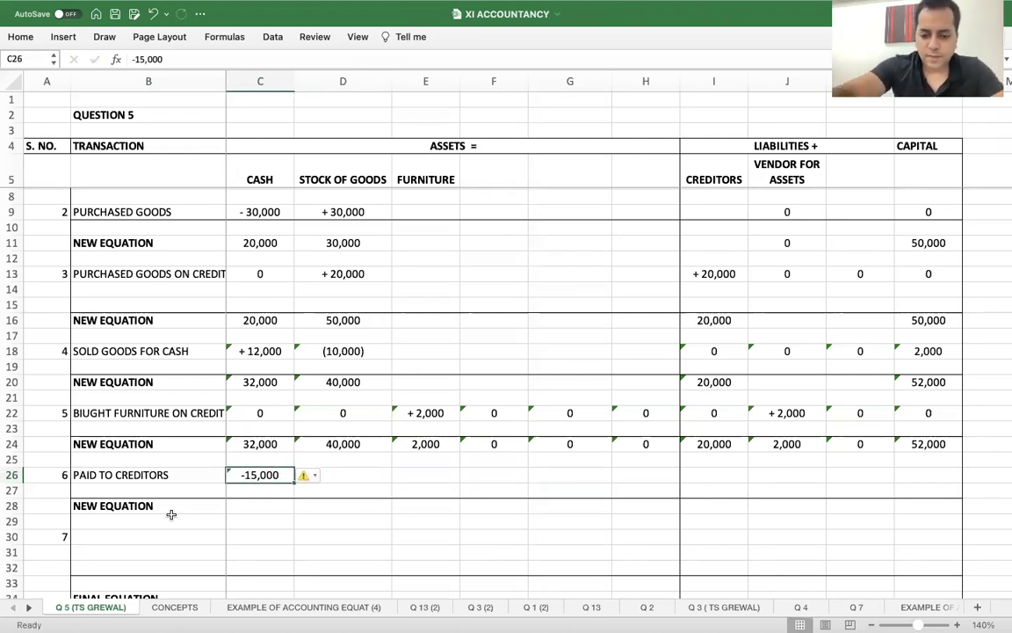
- Fill in the asset effects of transaction 6 in row 26 with (15,000) for Cash and 0 in D26:H26
{"action": "type", "text": "(15,000)"}
{"action": "key", "text": "Tab"}
{"action": "type", "text": "0"}
{"action": "key", "text": "Tab"}
{"action": "type", "text": "0"}
{"action": "key", "text": "Tab"}
{"action": "type", "text": "0"}
{"action": "key", "text": "Tab"}
{"action": "type", "text": "0"}
{"action": "key", "text": "Tab"}
{"action": "type", "text": "0"}
{"action": "key", "text": "Tab"}
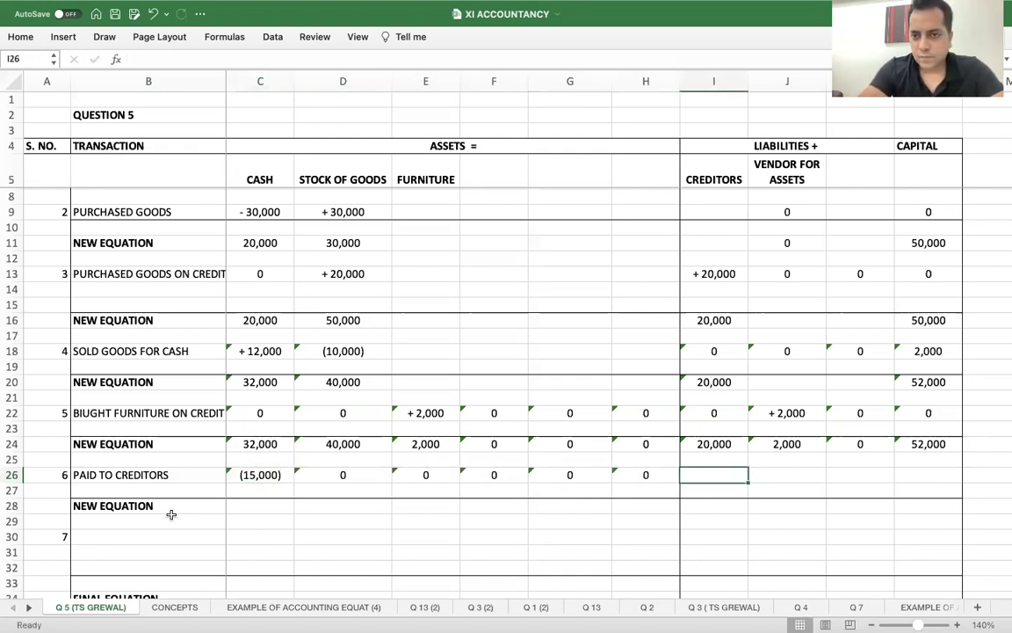
- Complete transaction 6 with (15,000) for Creditors, 0 for Vendor for Assets, and 0 in K26 and Capital
{"action": "type", "text": "(15,000"}
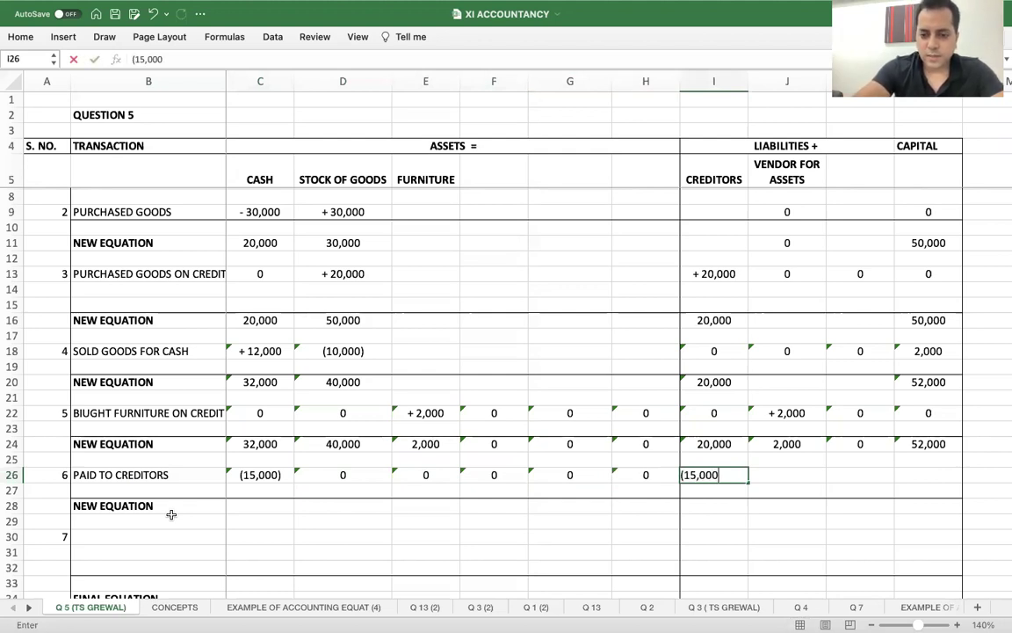
{"action": "type", "text": ")"}
{"action": "key", "text": "Tab"}
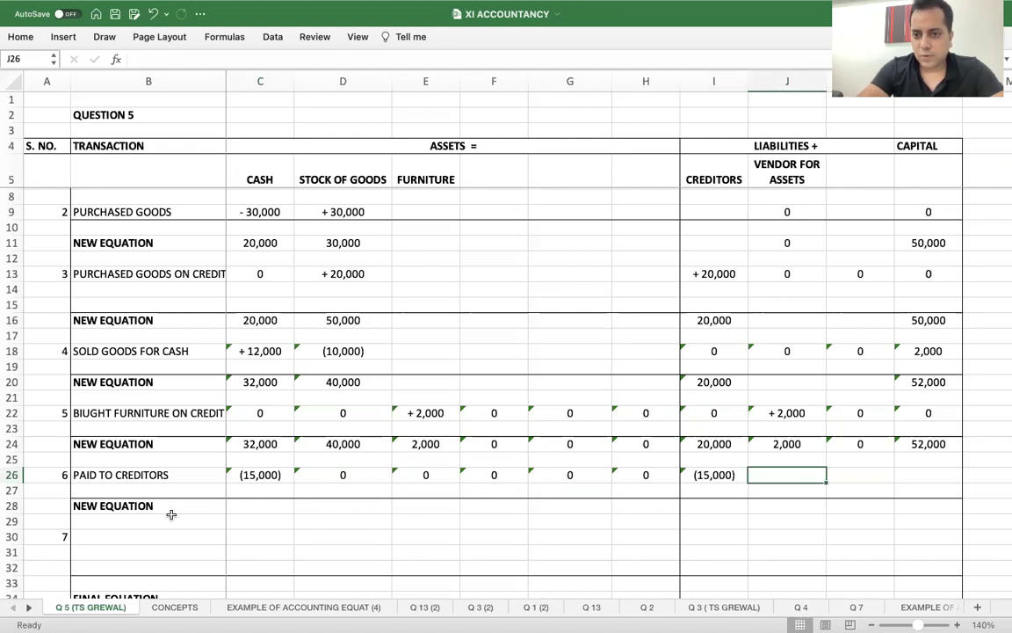
{"action": "type", "text": "0"}
{"action": "key", "text": "Tab"}
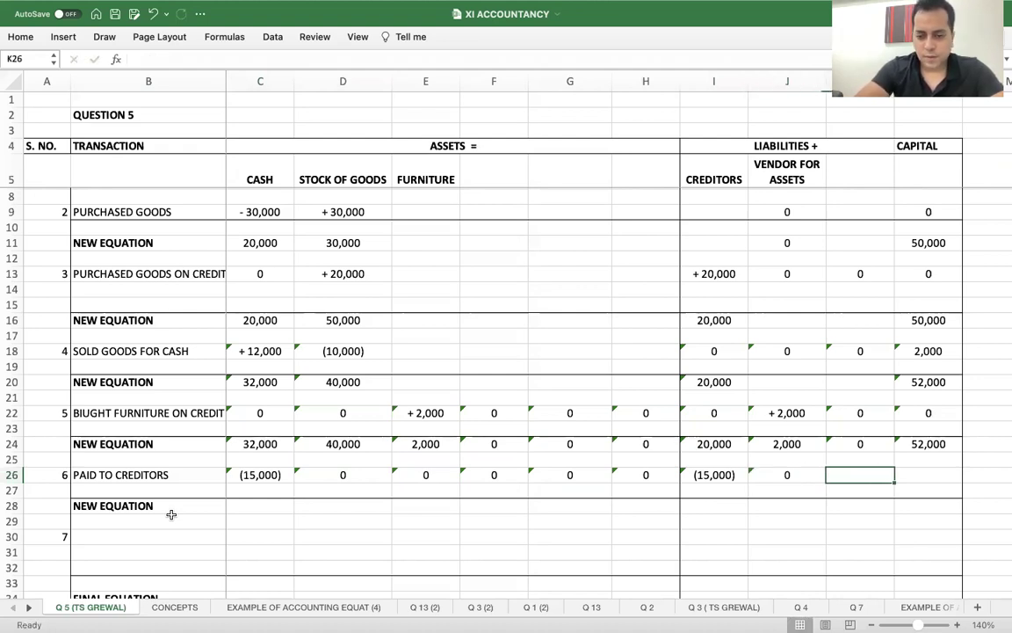
{"action": "type", "text": "0"}
{"action": "key", "text": "Tab"}
{"action": "scroll", "coordinate": [172, 515], "scroll_direction": "right", "scroll_amount": 1}
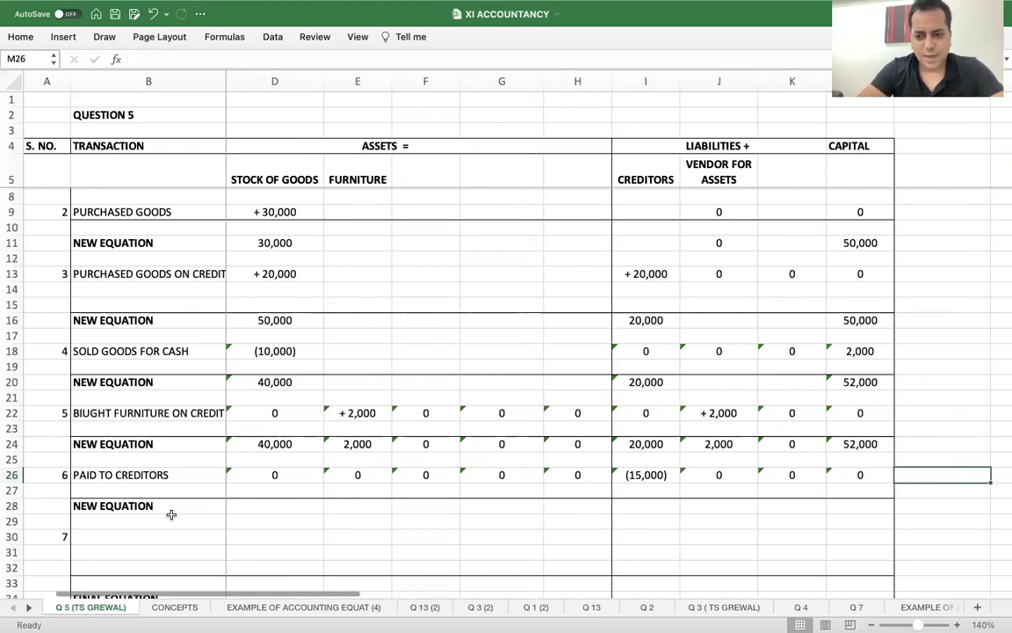
{"action": "type", "text": "0"}
{"action": "key", "text": "Tab"}
- Fill in the asset side of the NEW EQUATION in row 28 with 17,000 cash, 40,000 stock and 2,000 furniture
{"action": "scroll", "coordinate": [171, 514], "scroll_direction": "up", "scroll_amount": 1}
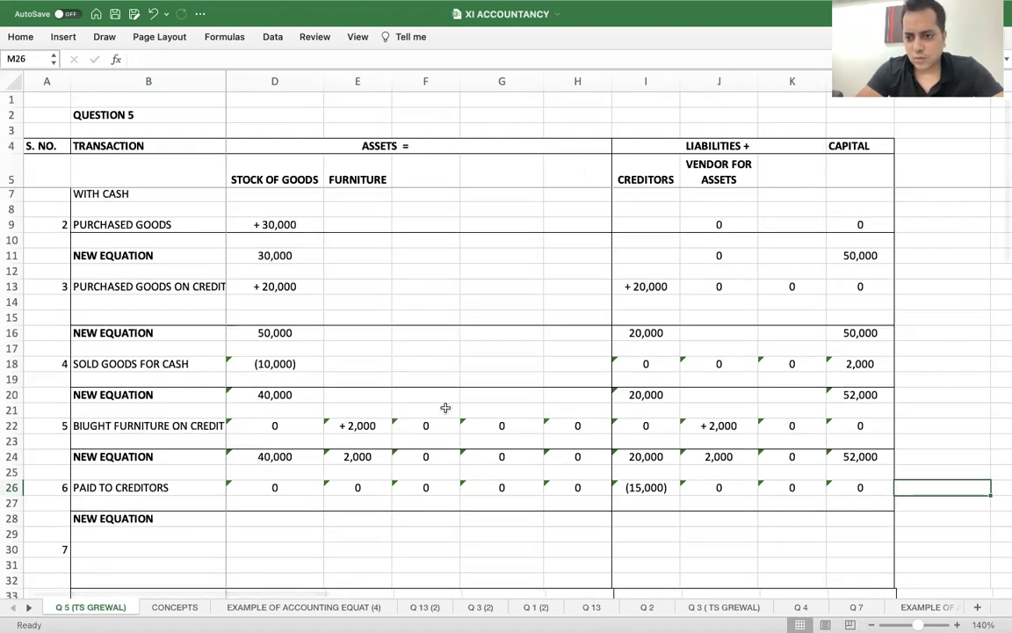
{"action": "scroll", "coordinate": [446, 407], "scroll_direction": "left", "scroll_amount": 1}
{"action": "scroll", "coordinate": [446, 407], "scroll_direction": "up", "scroll_amount": 1}
{"action": "scroll", "coordinate": [446, 408], "scroll_direction": "down", "scroll_amount": 3}
{"action": "left_click", "coordinate": [246, 437]}
{"action": "type", "text": "17,0"}
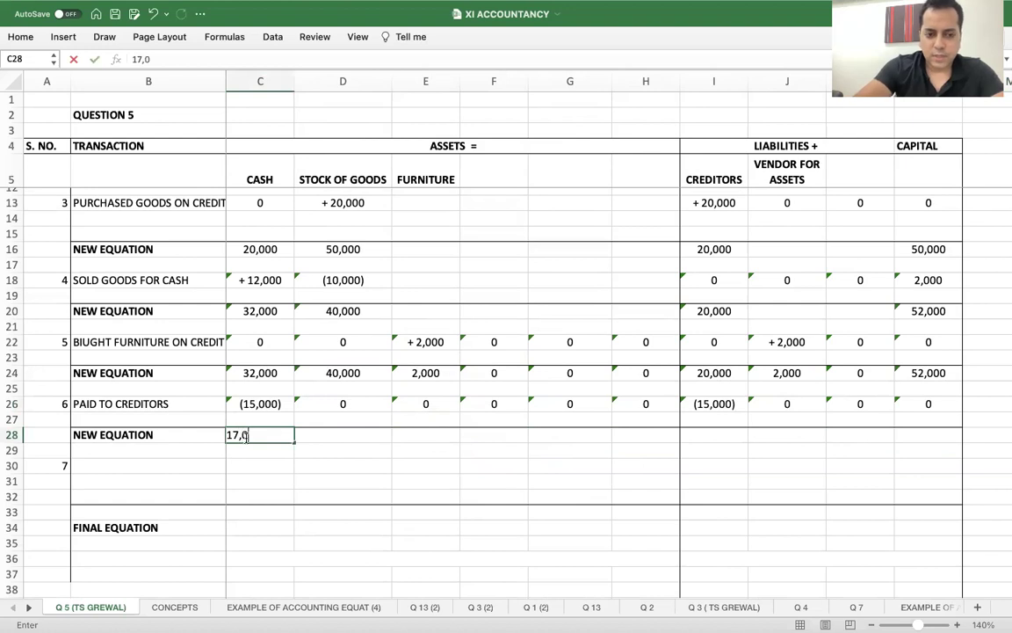
{"action": "type", "text": "00"}
{"action": "key", "text": "Tab"}
{"action": "type", "text": "40,000"}
{"action": "key", "text": "Tab"}
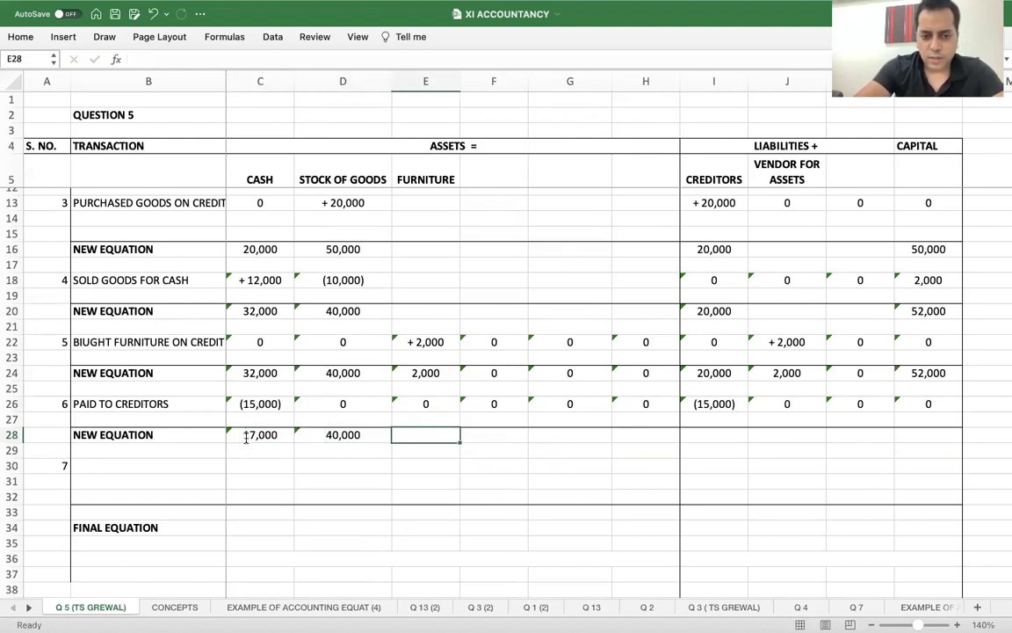
{"action": "type", "text": "2,"}
{"action": "type", "text": "00"}
{"action": "key", "text": "Tab"}
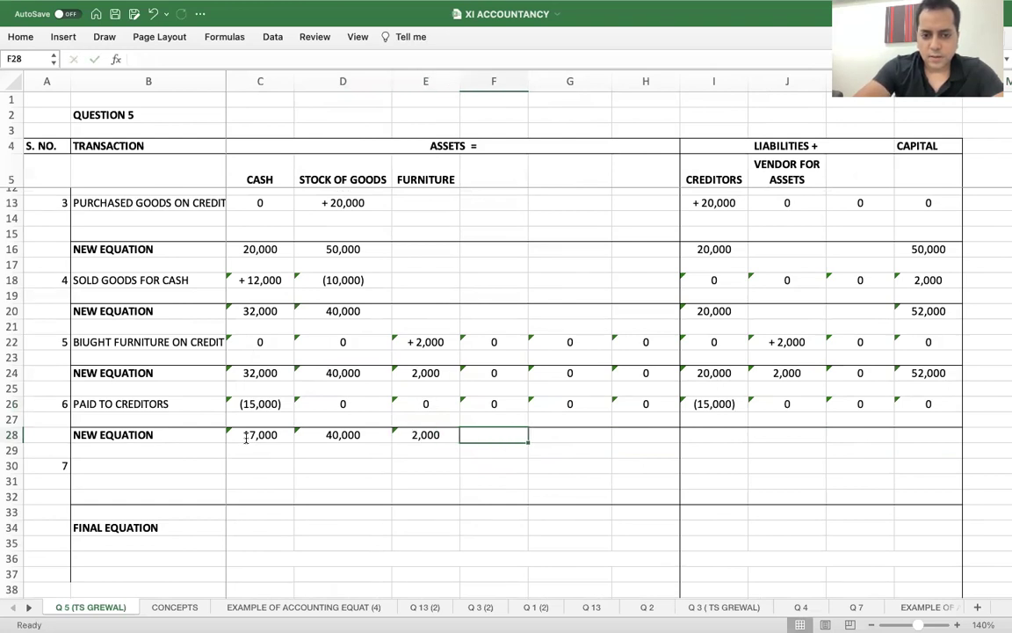
- Complete the NEW EQUATION in row 28 with 5,000 for Creditors, 2,000 for Vendor for Assets and 52,000 for Capital
{"action": "key", "text": "Tab"}
{"action": "key", "text": "Tab"}
{"action": "key", "text": "Tab"}
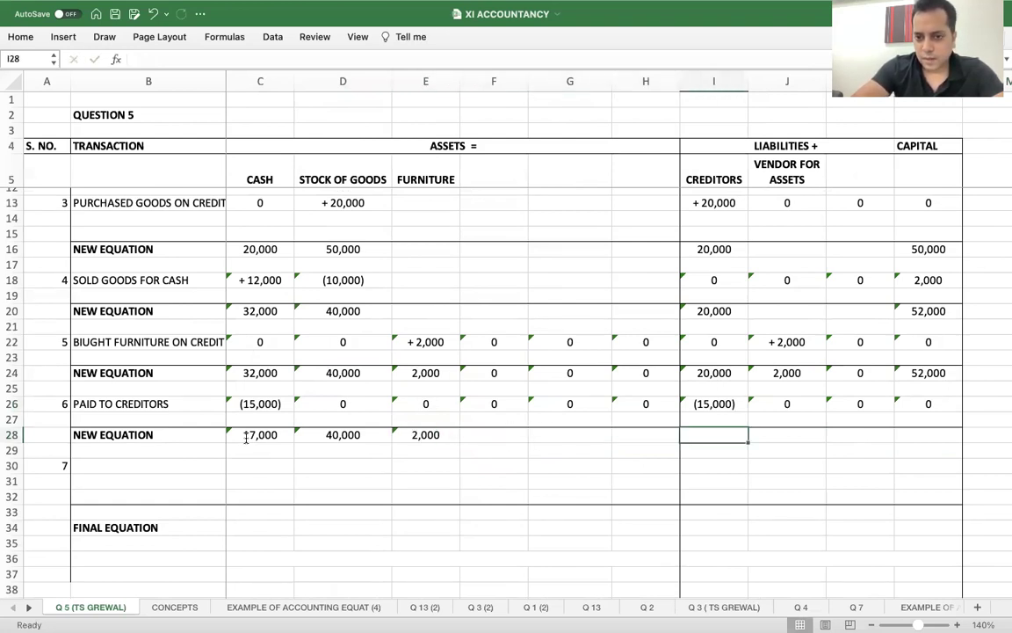
{"action": "type", "text": "5,000"}
{"action": "key", "text": "Tab"}
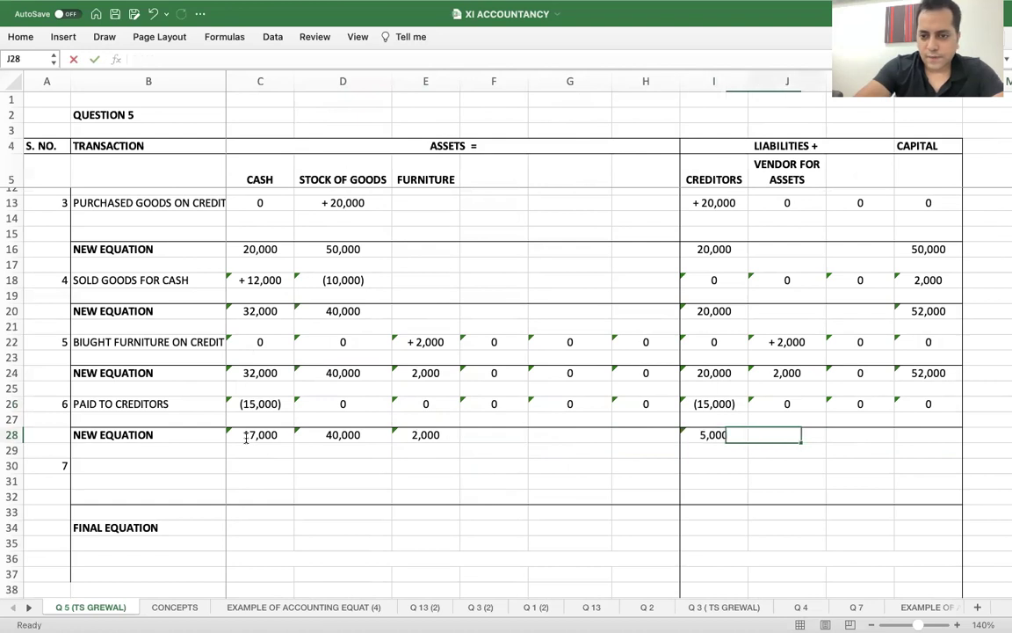
{"action": "type", "text": "2,000"}
{"action": "key", "text": "Tab"}
{"action": "key", "text": "Tab"}
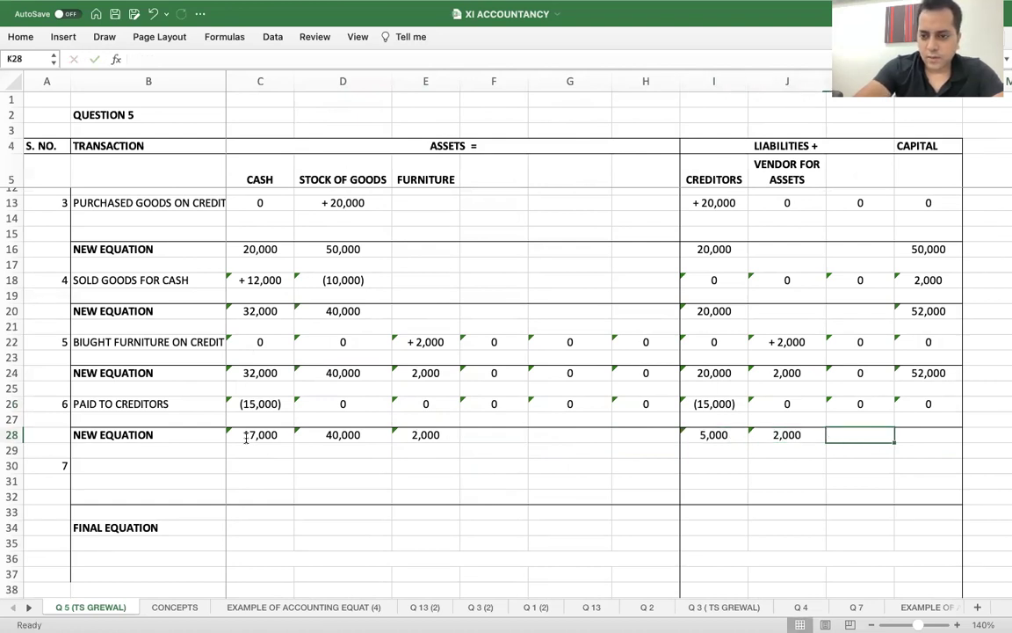
{"action": "type", "text": "52,000"}
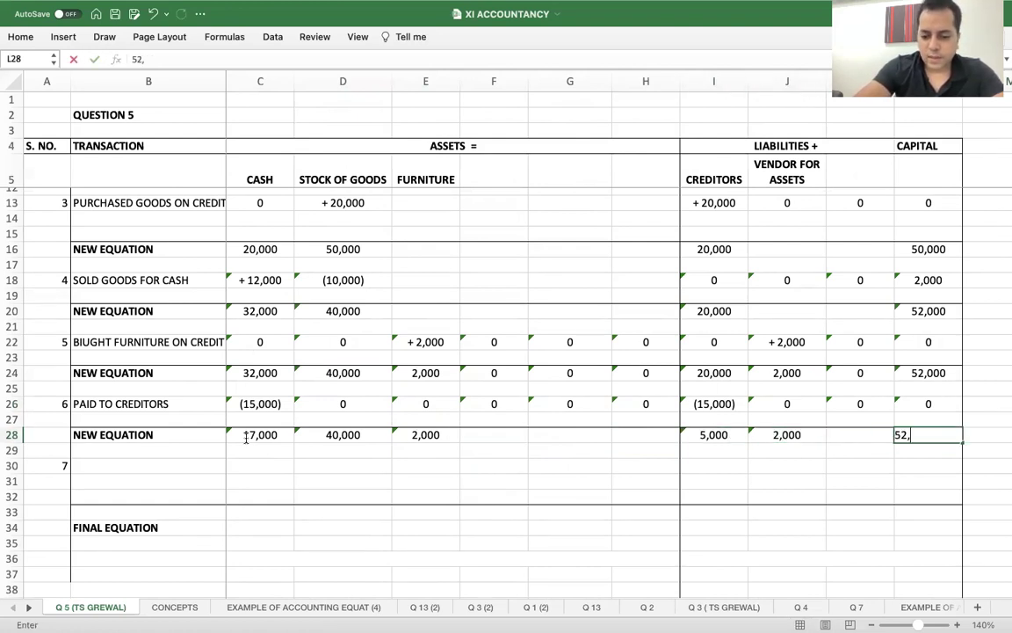
{"action": "key", "text": "Return"}
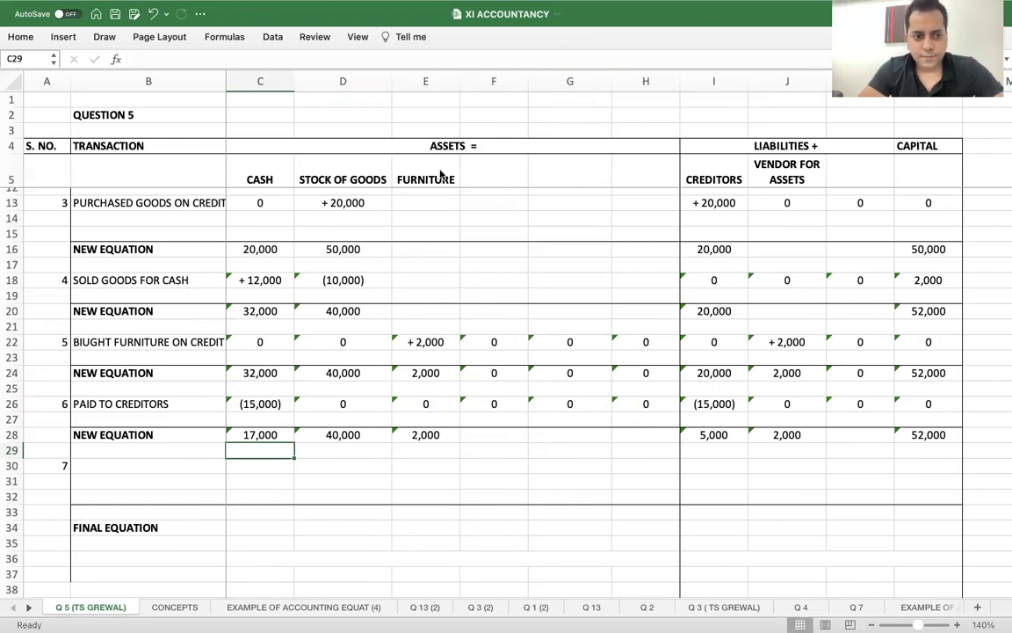
- Check Question 5 (vii) in the PDF and describe transaction 7 in B30 of the workbook as SALARIES PAID
{"action": "key", "text": "super+Tab"}
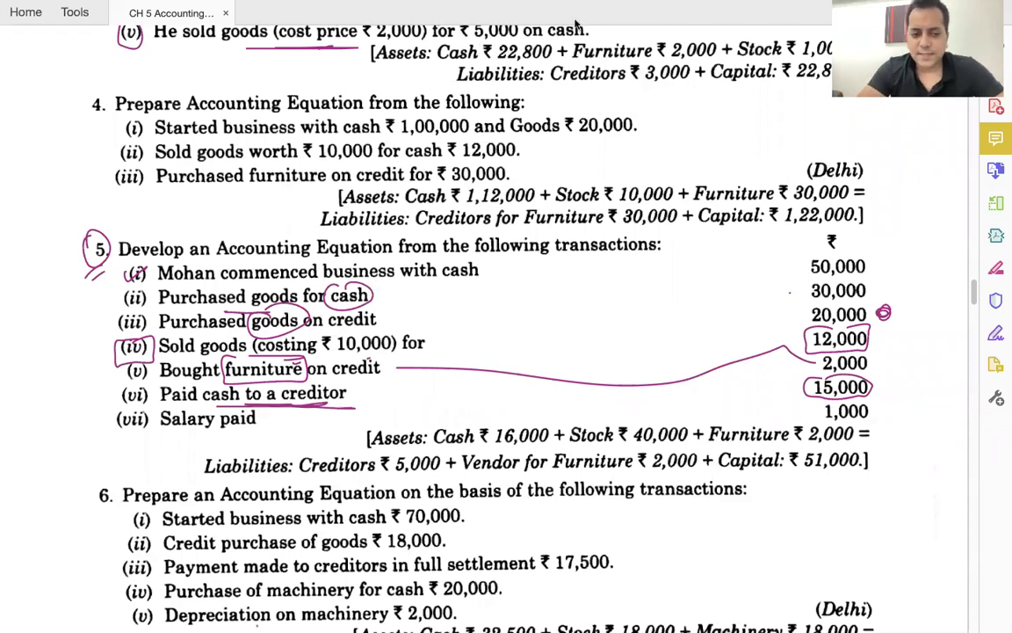
{"action": "key", "text": "super+Tab"}
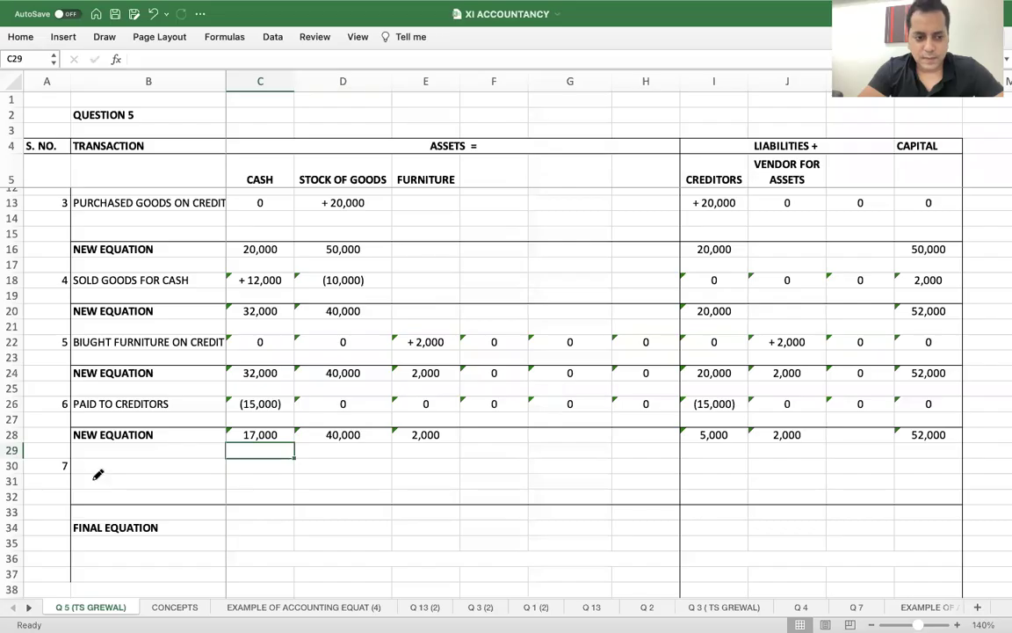
{"action": "type", "text": "SALAR"}
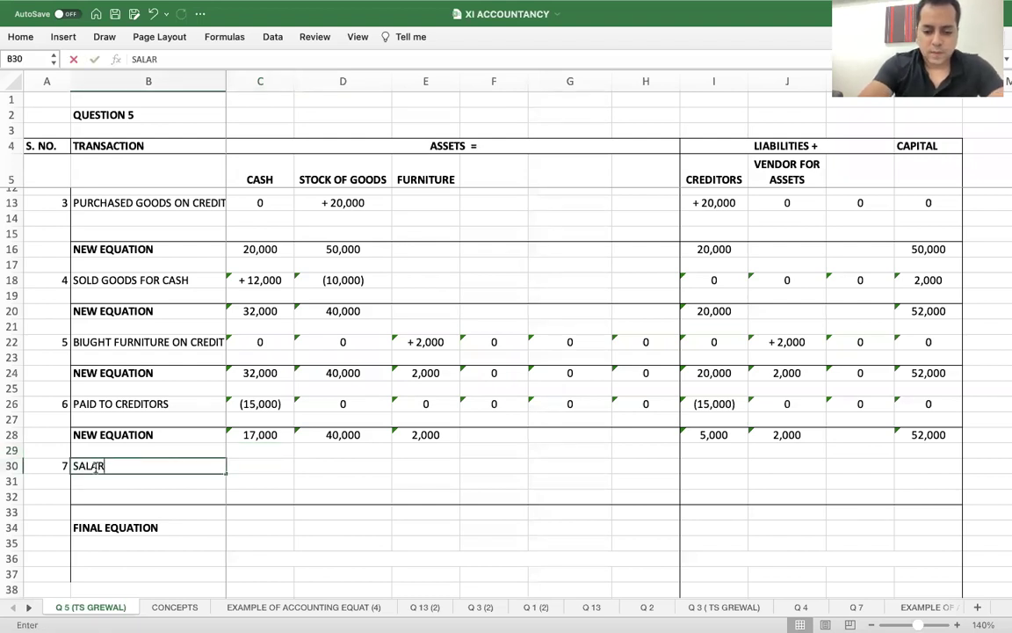
{"action": "type", "text": "IES PAID"}
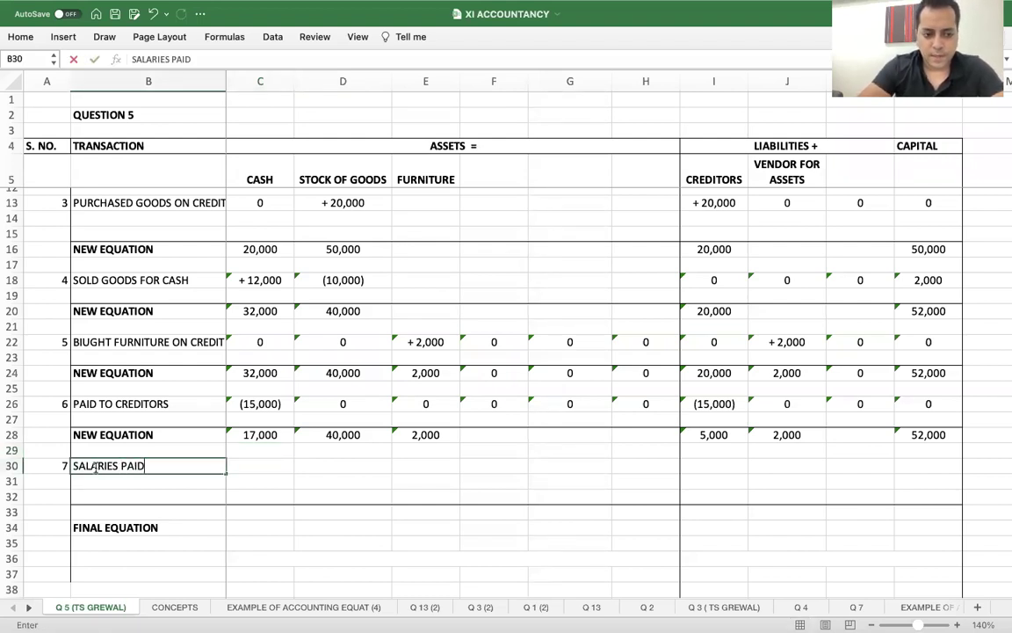
{"action": "key", "text": "Tab"}
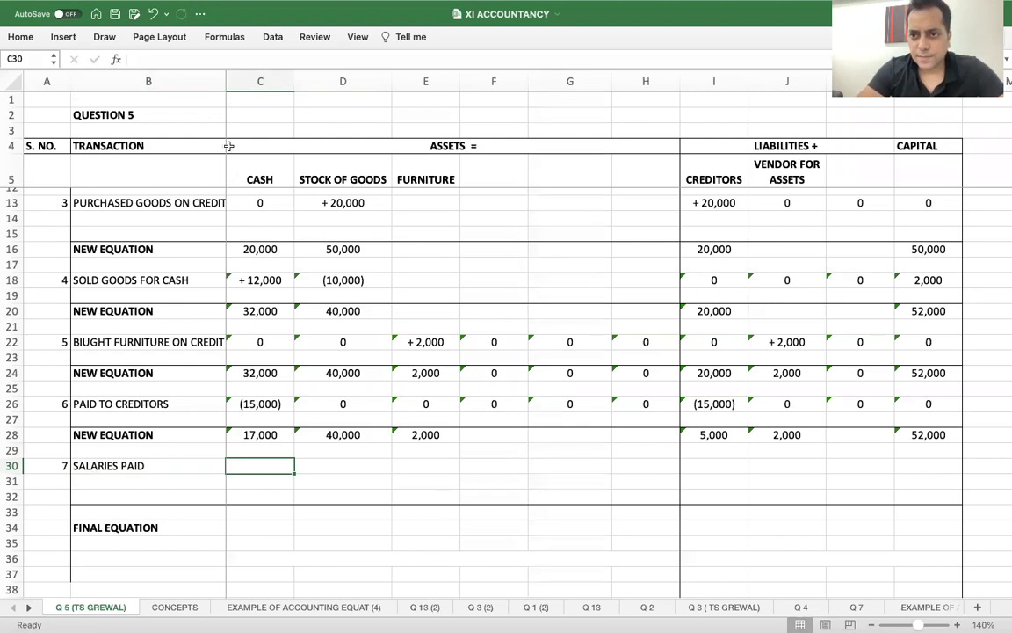
- Check the salary amount in Question 5 (vii) of the PDF and record (1,000) cash, 0 stock and 0 furniture for transaction 7 in row 30
{"action": "key", "text": "super+Tab"}
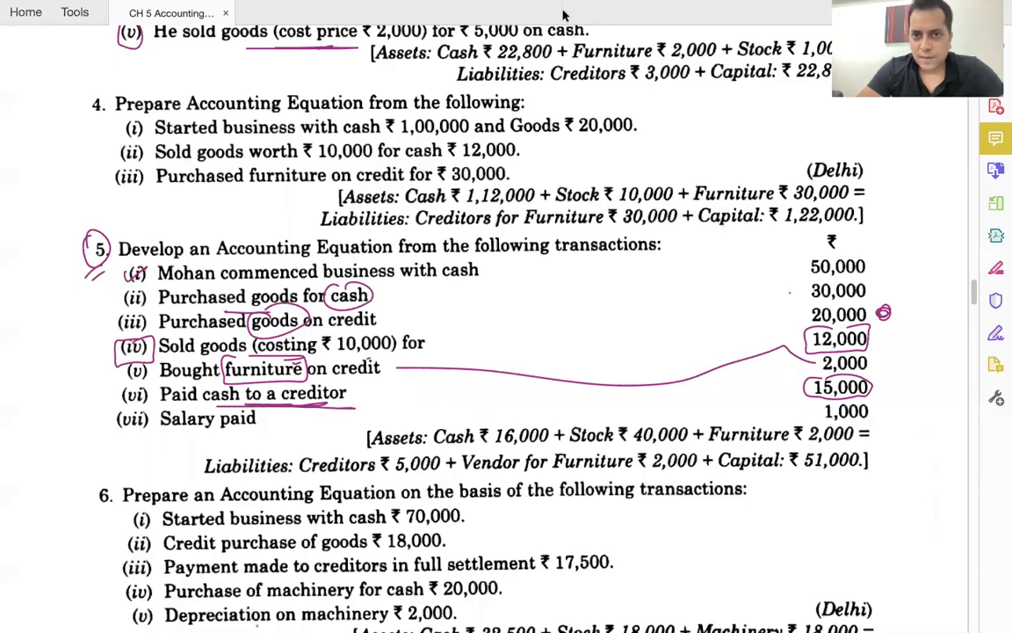
{"action": "key", "text": "super+Tab"}
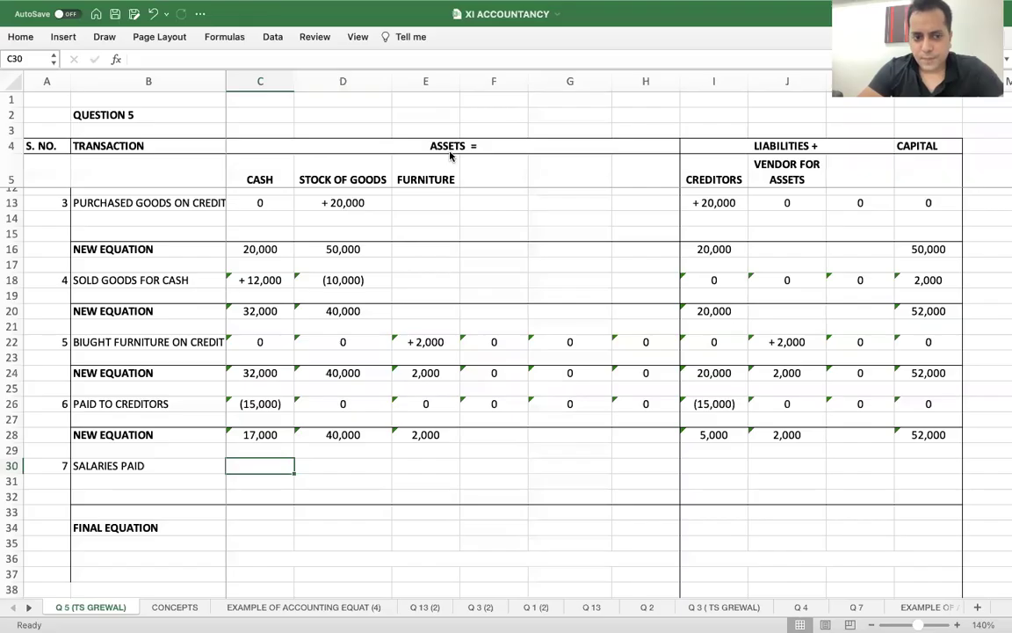
{"action": "type", "text": "(1,000)"}
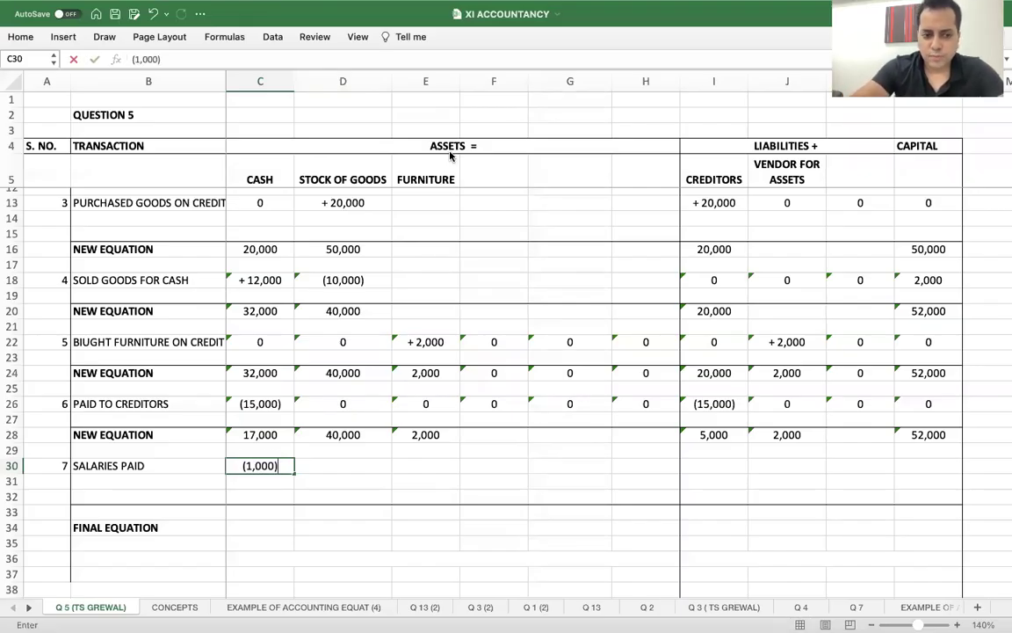
{"action": "key", "text": "Return"}
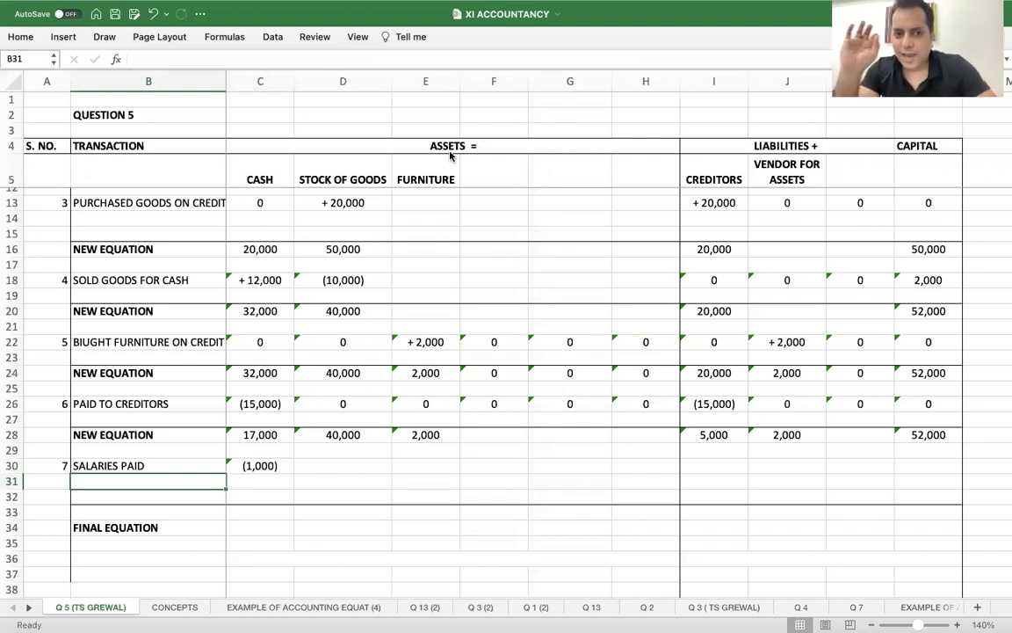
{"action": "key", "text": "Up"}
{"action": "key", "text": "Right"}
{"action": "key", "text": "Right"}
{"action": "type", "text": "0"}
{"action": "key", "text": "Right"}
{"action": "type", "text": "0"}
{"action": "key", "text": "Right"}
- Complete transaction 7 in row 30 with 0 for Creditors, 0 for Vendor for Assets and (1,000) for Capital
{"action": "key", "text": "Right"}
{"action": "key", "text": "Right"}
{"action": "key", "text": "Right"}
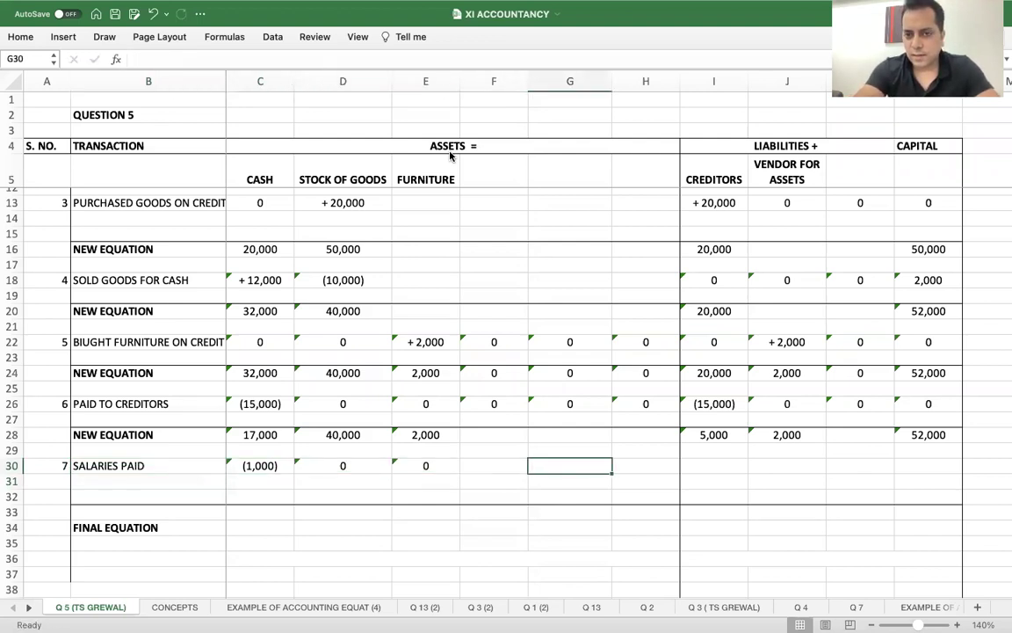
{"action": "type", "text": "0"}
{"action": "key", "text": "Right"}
{"action": "type", "text": "0"}
{"action": "key", "text": "Right"}
{"action": "key", "text": "Right"}
{"action": "type", "text": "-"}
{"action": "key", "text": "BackSpace"}
{"action": "type", "text": "(1,000)"}
{"action": "key", "text": "Return"}
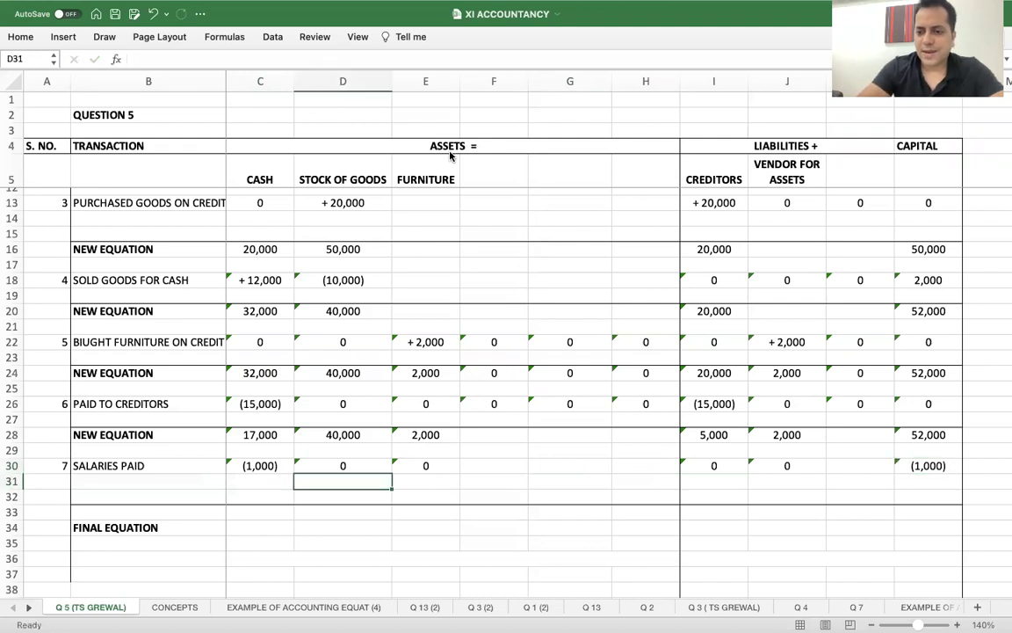
- Delete the blank row 31 directly below the SALARIES PAID transaction
{"action": "scroll", "coordinate": [303, 369], "scroll_direction": "down", "scroll_amount": 1}
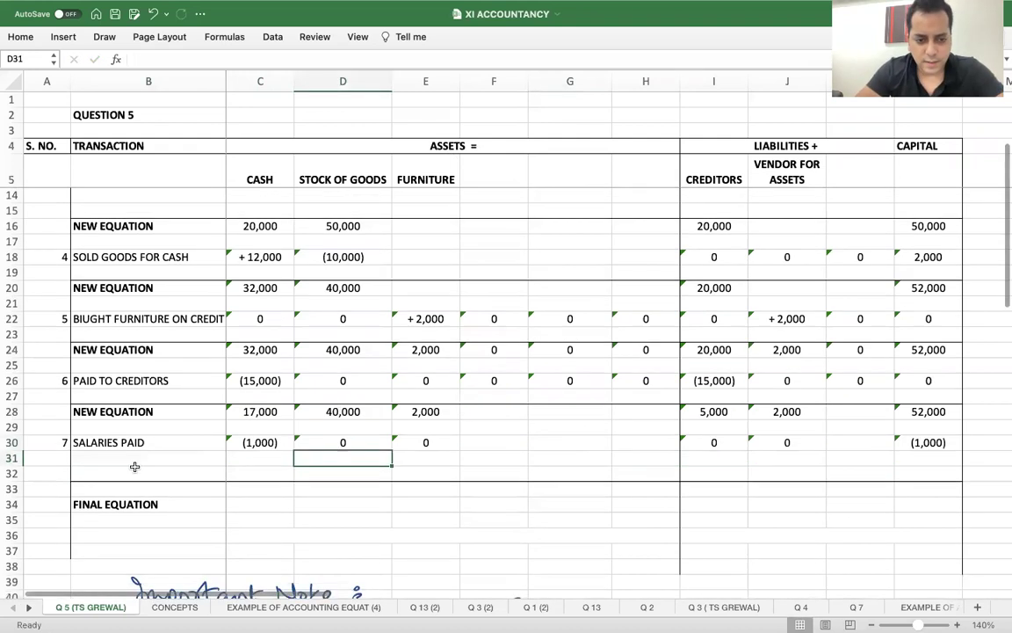
{"action": "left_click", "coordinate": [10, 458]}
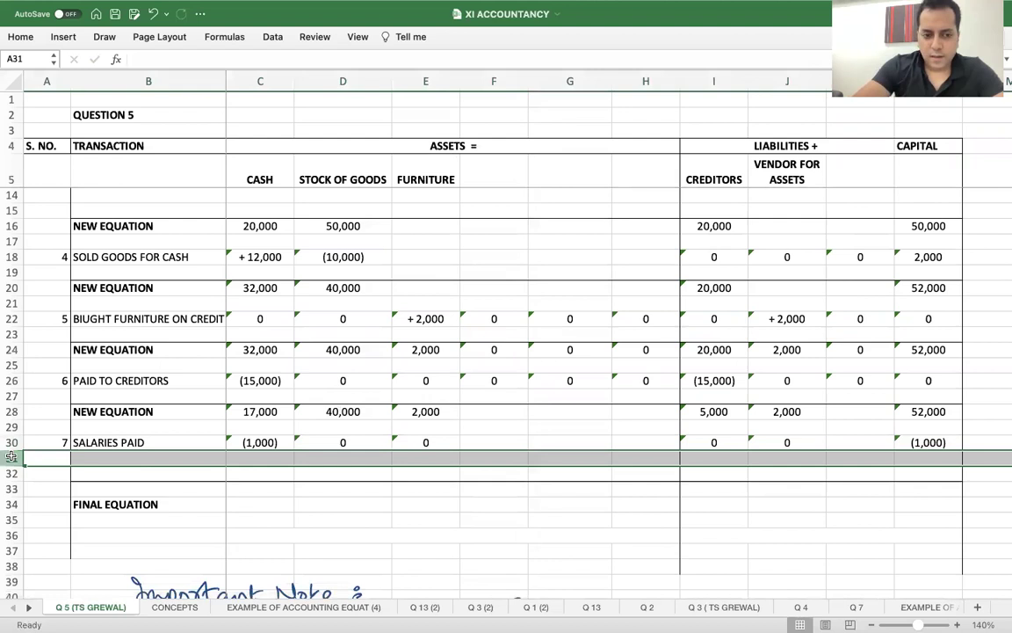
{"action": "key", "text": "super+minus"}
- Fill in the asset side of the FINAL EQUATION in row 33 with 16,000 cash, 40,000 stock and 2,000 furniture
{"action": "left_click", "coordinate": [263, 489]}
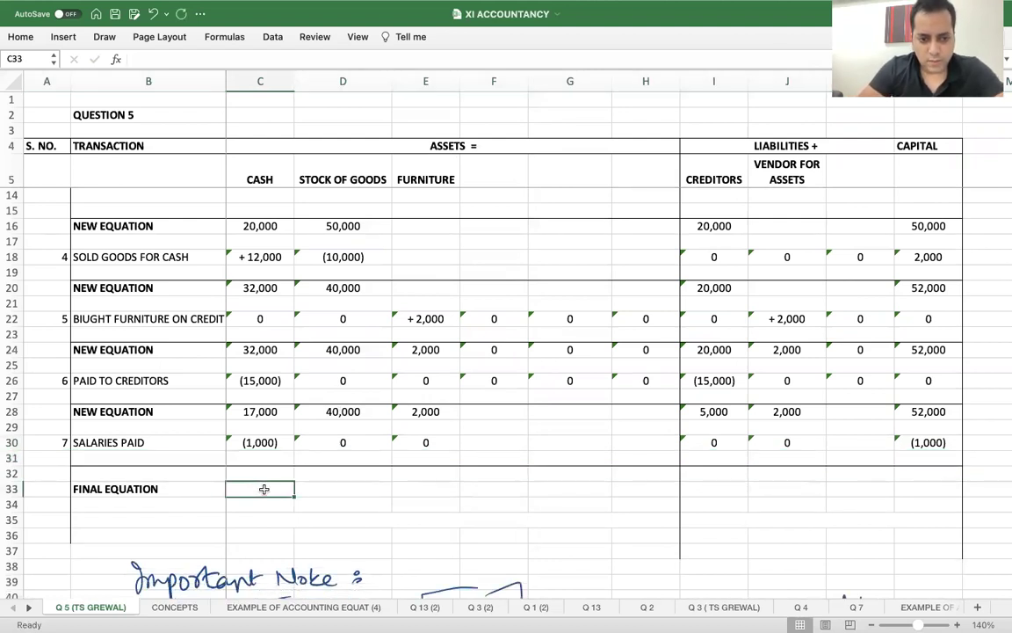
{"action": "type", "text": "16,000"}
{"action": "key", "text": "Tab"}
{"action": "type", "text": "40,000"}
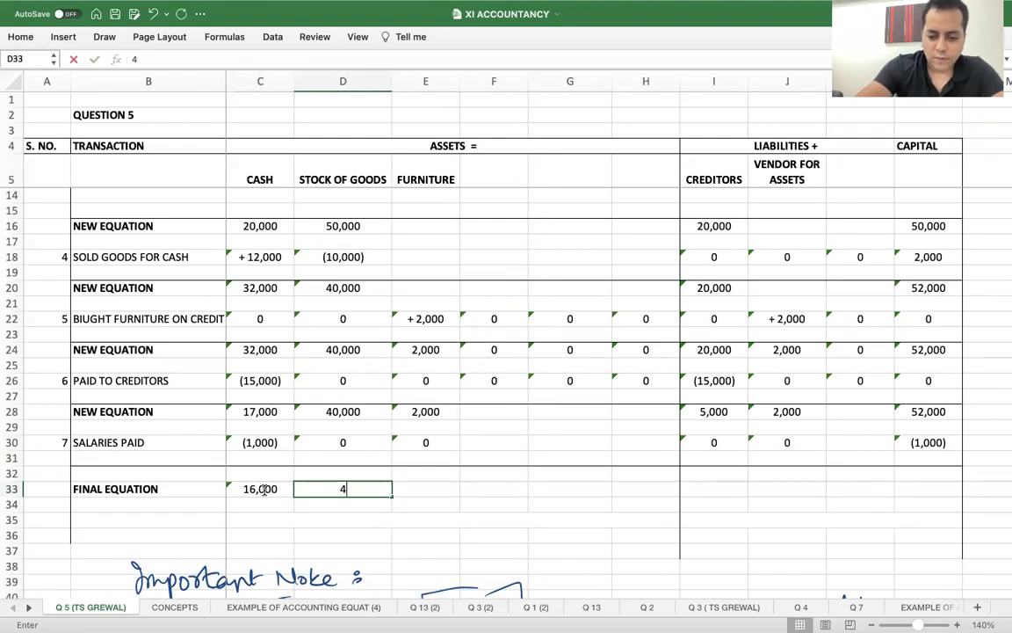
{"action": "key", "text": "Tab"}
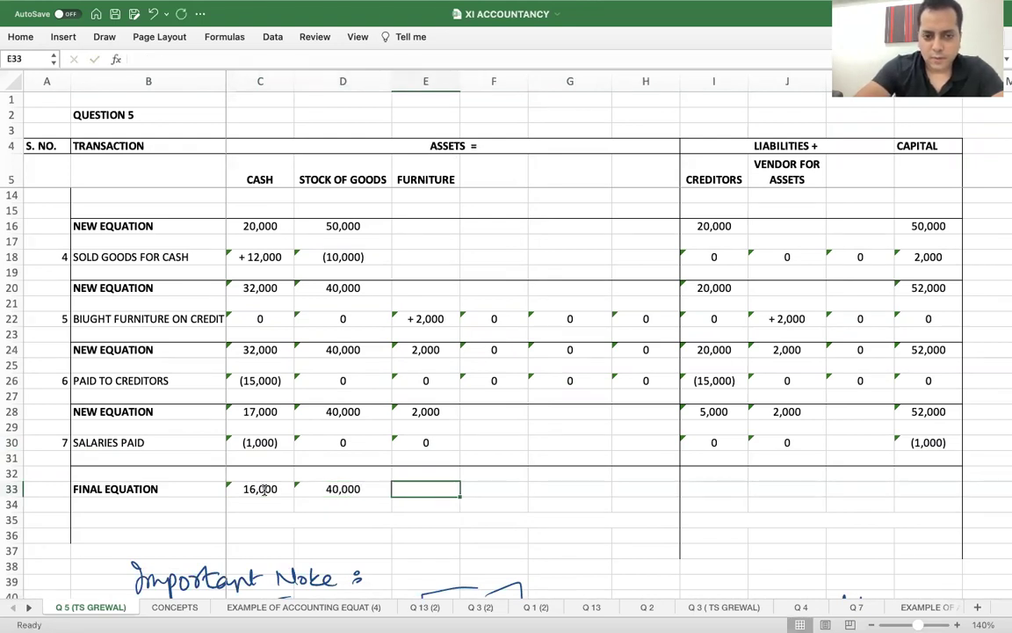
{"action": "type", "text": "2,000"}
{"action": "key", "text": "Tab"}
- Complete the FINAL EQUATION in row 33 with 5,000 for Creditors, 2,000 for Vendor for Assets and 51,000 for Capital
{"action": "key", "text": "Tab"}
{"action": "key", "text": "Tab"}
{"action": "key", "text": "Tab"}
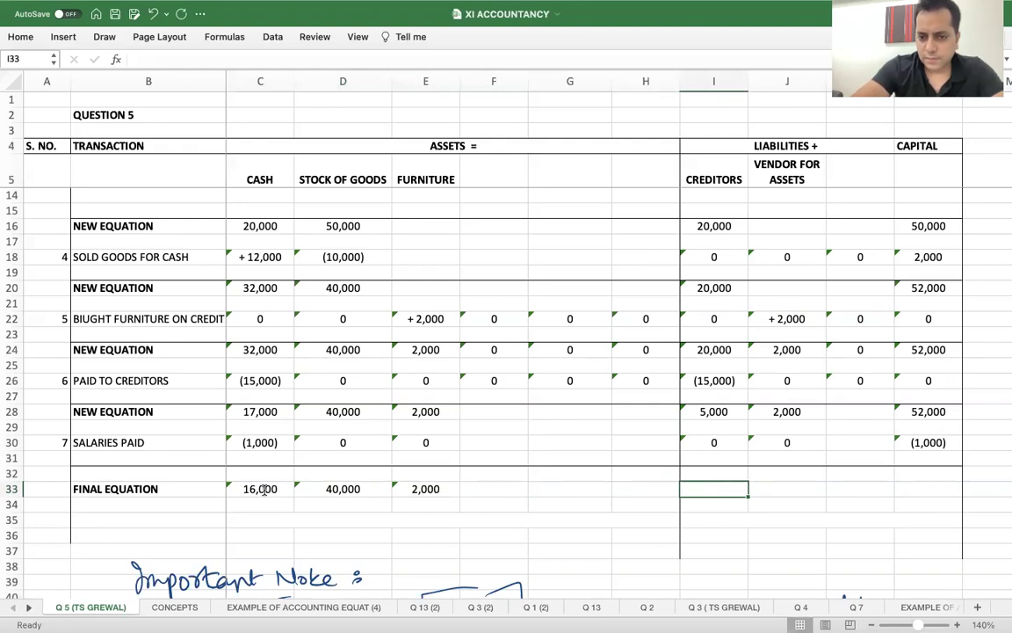
{"action": "type", "text": "5,000"}
{"action": "key", "text": "Tab"}
{"action": "type", "text": "2,000"}
{"action": "key", "text": "Tab"}
{"action": "key", "text": "Tab"}
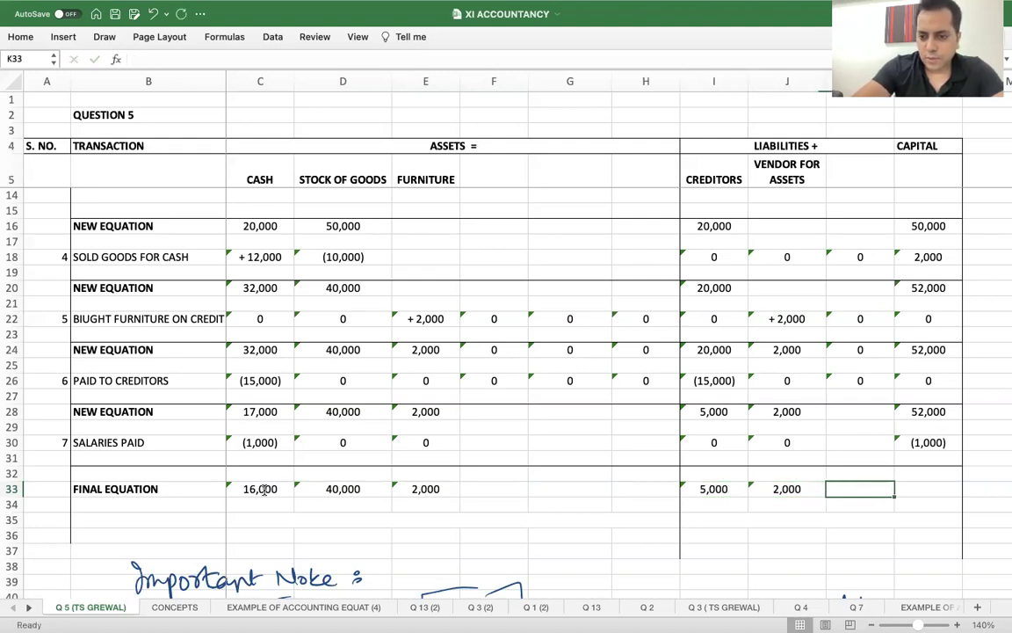
{"action": "type", "text": "51,000"}
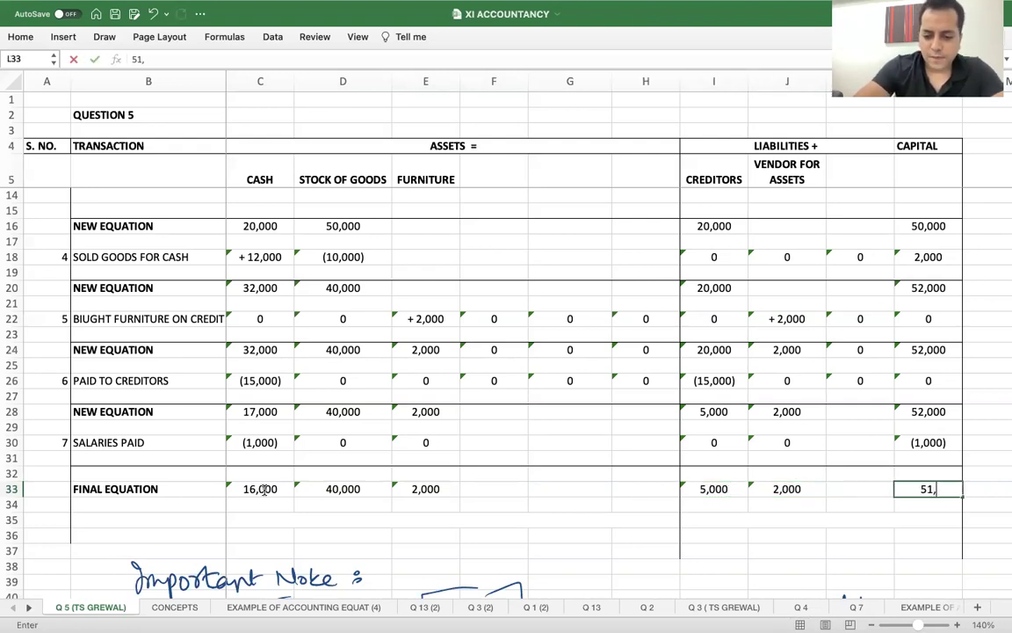
{"action": "key", "text": "Return"}
- Enter the totals in row 35: 58,000 under Assets and 7,000 +. 51,000 under Liabilities and Capital
{"action": "key", "text": "Down"}
{"action": "key", "text": "shift+Right"}
{"action": "key", "text": "shift+Right"}
{"action": "key", "text": "shift+Right"}
{"action": "key", "text": "shift+Right"}
{"action": "key", "text": "shift+Right"}
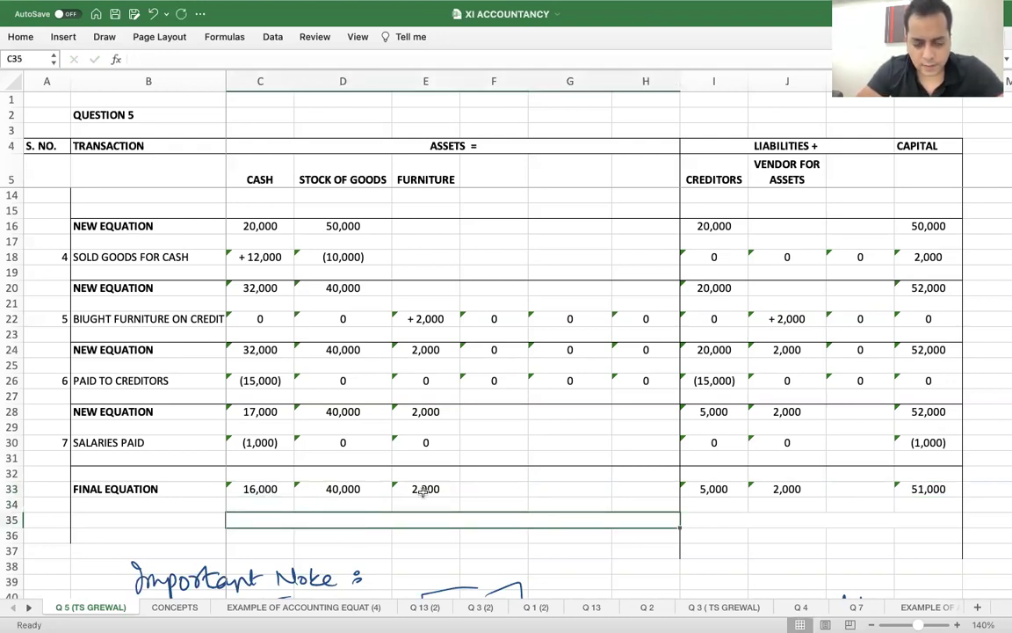
{"action": "type", "text": "58,000"}
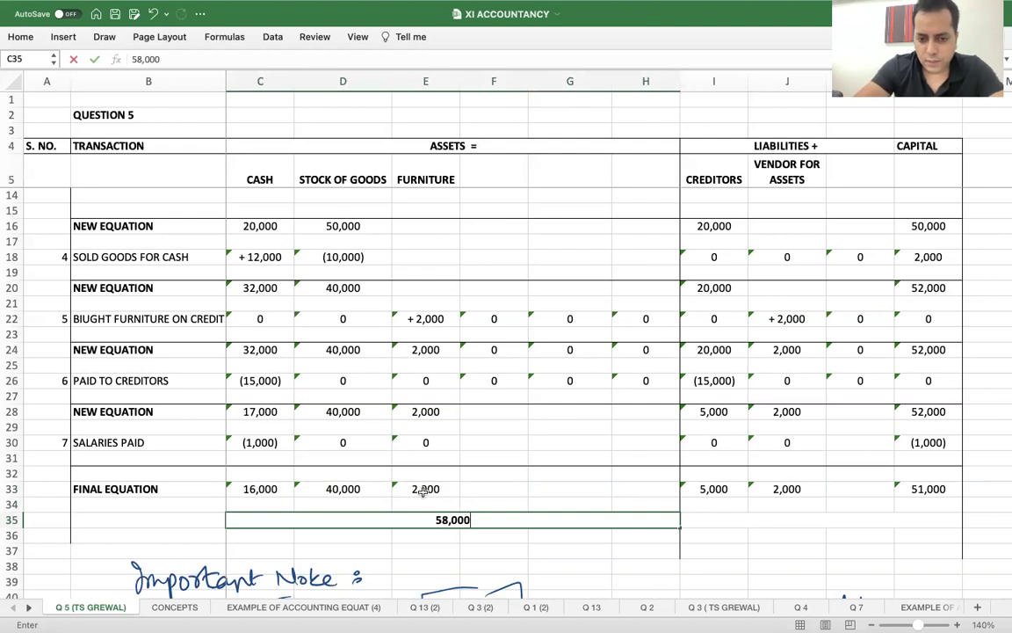
{"action": "key", "text": "Tab"}
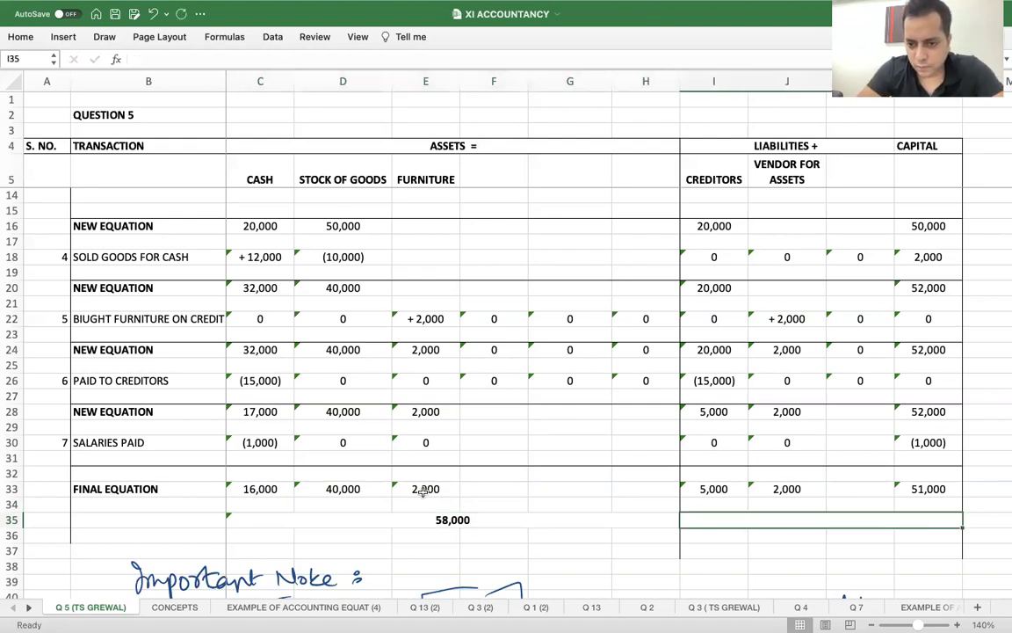
{"action": "type", "text": "7,000"}
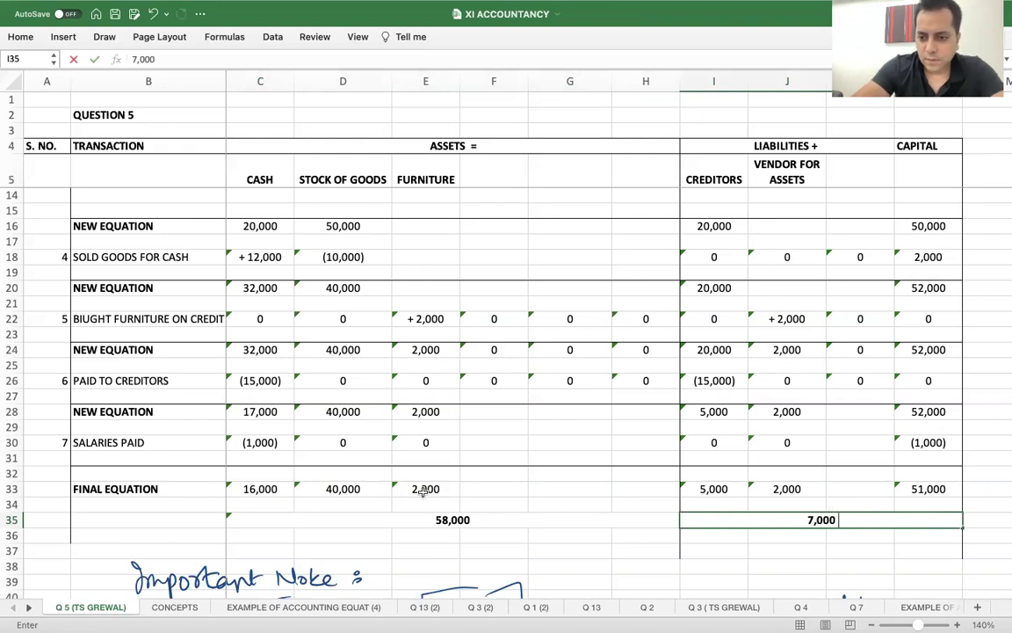
{"action": "type", "text": "  +. 51,000"}
{"action": "key", "text": "Return"}
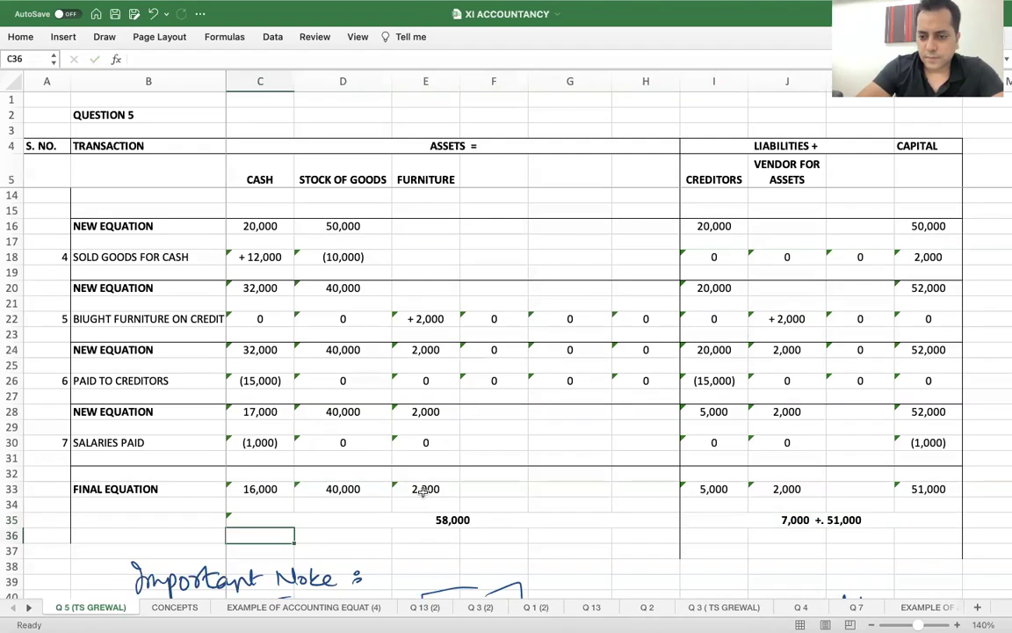
- Correct the Liabilities and Capital total in I35 so it reads 7,000 + 51,000
{"action": "left_click", "coordinate": [796, 520]}
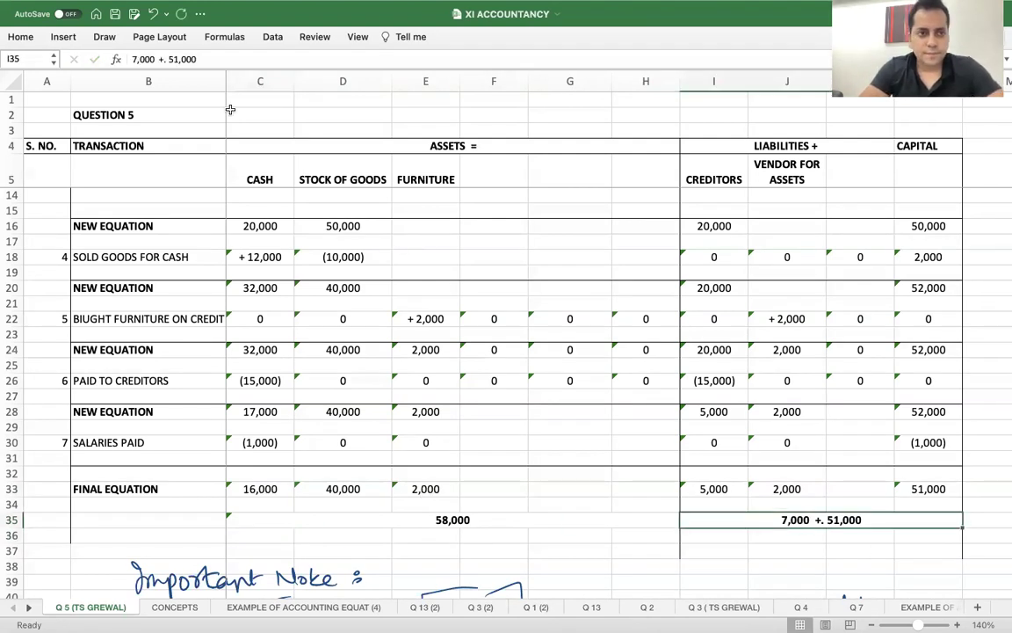
{"action": "left_click", "coordinate": [168, 58]}
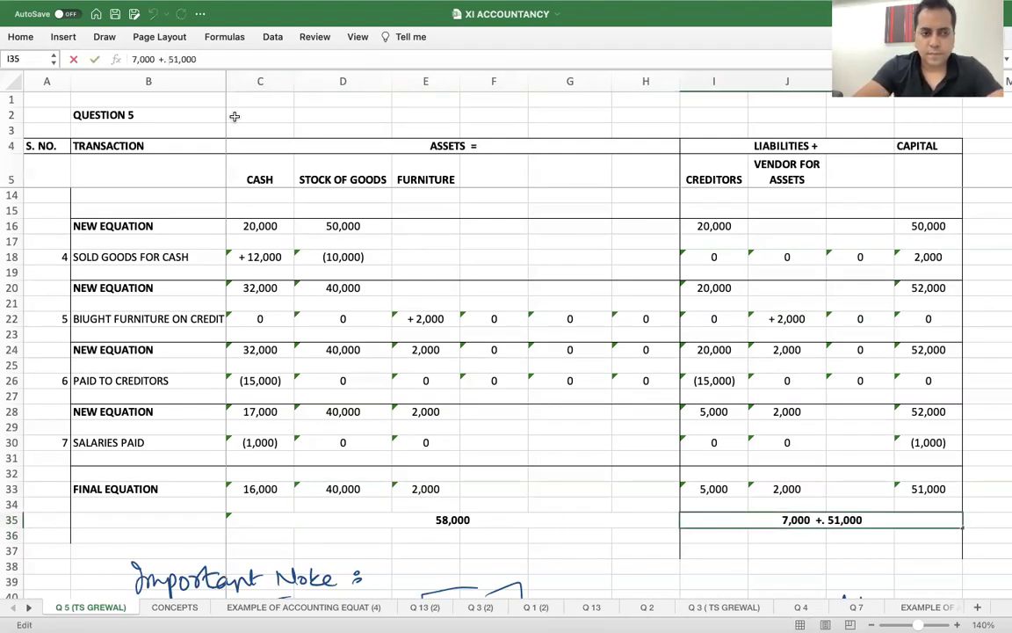
{"action": "key", "text": "BackSpace"}
{"action": "key", "text": "BackSpace"}
{"action": "key", "text": "Return"}
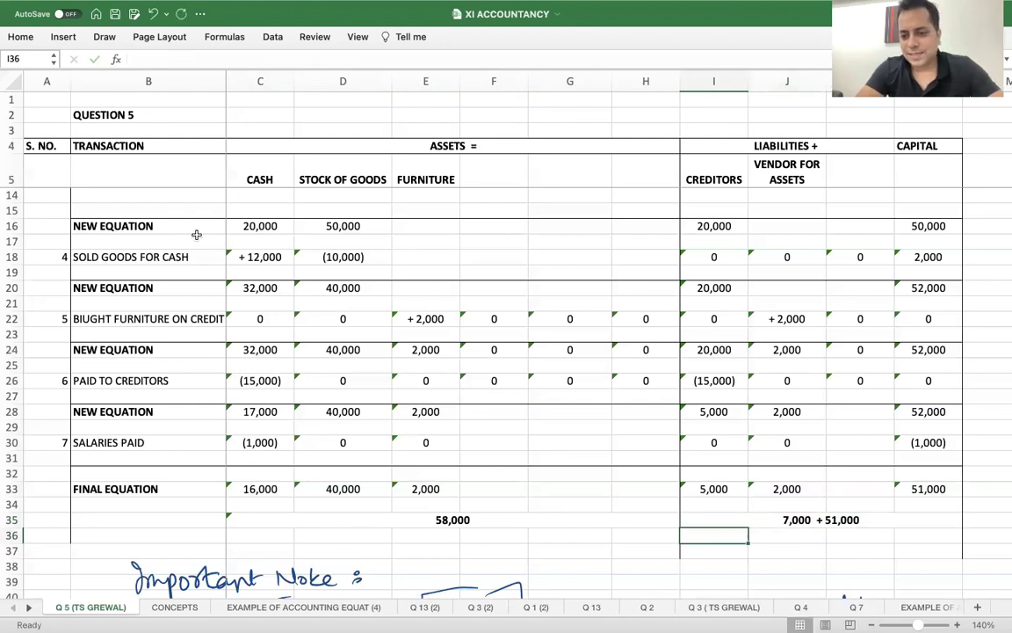
{"action": "left_click", "coordinate": [709, 522]}
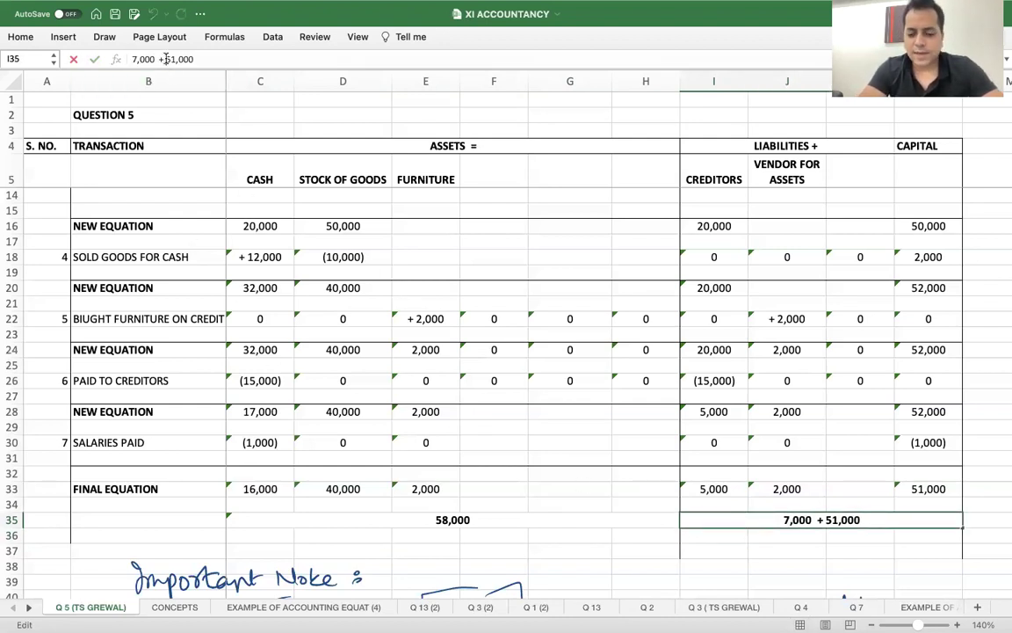
{"action": "key", "text": "Return"}
- Review the whole Question 5 table from transaction 1 down to the final equation
{"action": "left_click", "coordinate": [332, 287]}
{"action": "scroll", "coordinate": [325, 286], "scroll_direction": "up", "scroll_amount": 3}
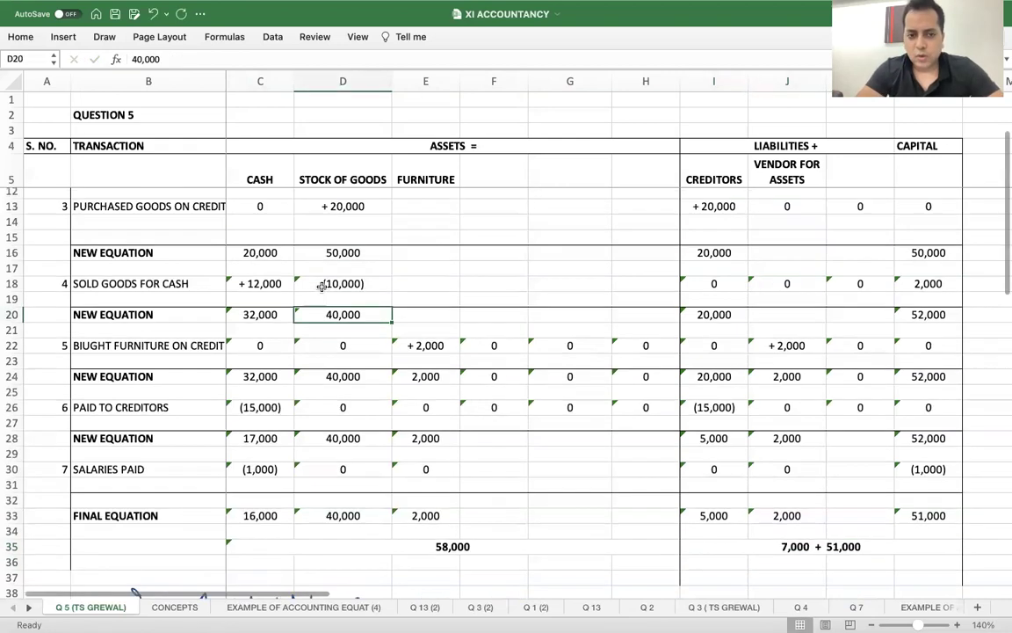
{"action": "scroll", "coordinate": [321, 286], "scroll_direction": "up", "scroll_amount": 2}
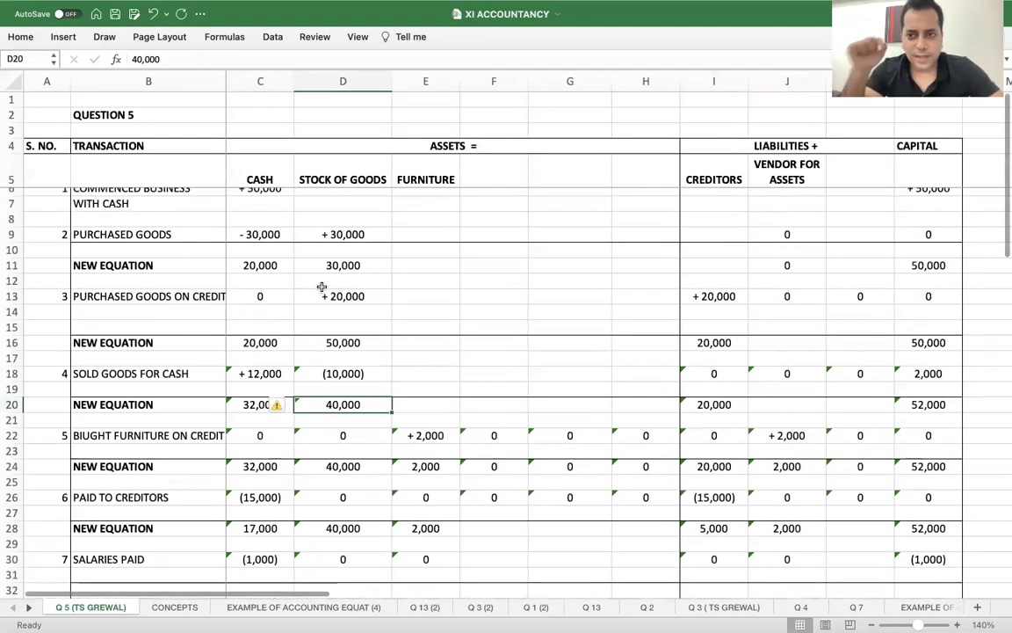
{"action": "scroll", "coordinate": [471, 406], "scroll_direction": "down", "scroll_amount": 3, "text": "ctrl"}
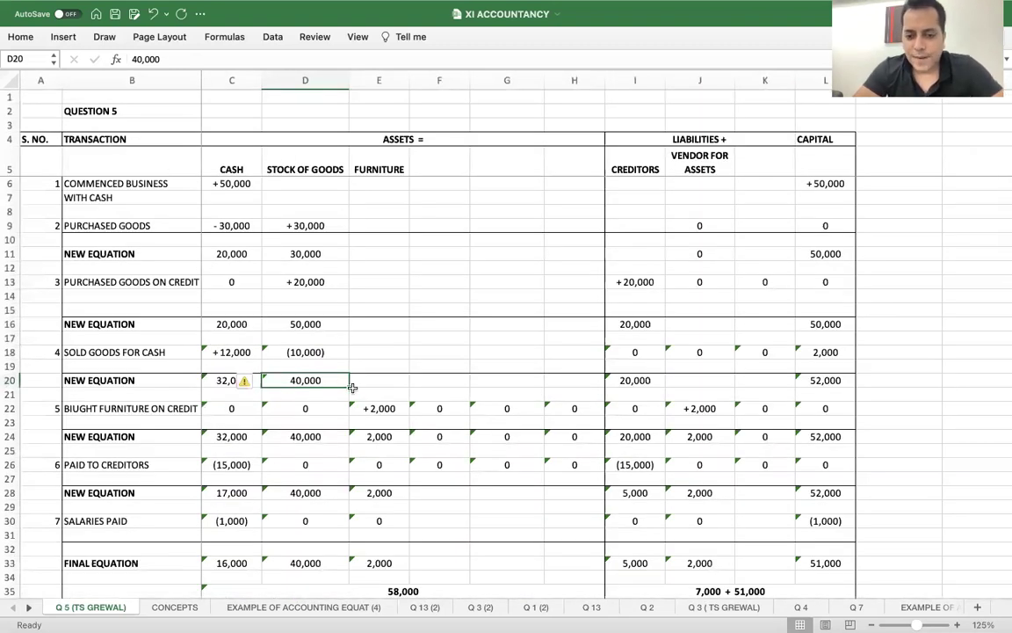
{"action": "scroll", "coordinate": [351, 388], "scroll_direction": "up", "scroll_amount": 1, "text": "ctrl"}
{"action": "scroll", "coordinate": [352, 387], "scroll_direction": "up", "scroll_amount": 1, "text": "ctrl"}
{"action": "scroll", "coordinate": [352, 387], "scroll_direction": "down", "scroll_amount": 3}
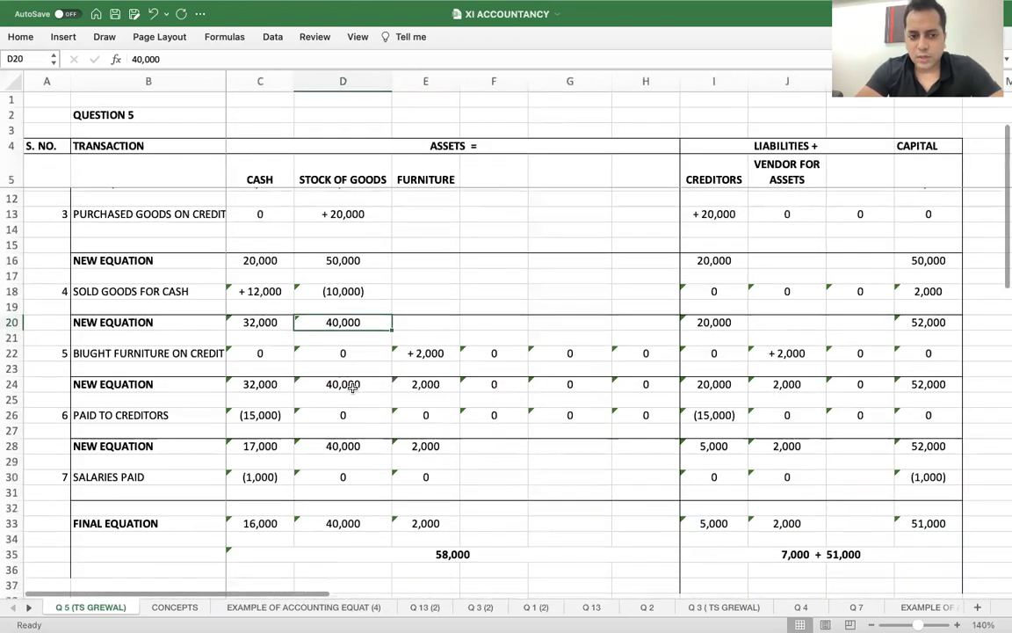
- Ignore the Number Stored as Text errors across the range C18 to L33
{"action": "left_click", "coordinate": [242, 254]}
{"action": "mouse_move", "coordinate": [242, 254]}
{"action": "left_mouse_down"}
{"action": "mouse_move", "coordinate": [369, 286]}
{"action": "mouse_move", "coordinate": [614, 429]}
{"action": "mouse_move", "coordinate": [882, 485]}
{"action": "mouse_move", "coordinate": [932, 483]}
{"action": "left_mouse_up"}
{"action": "left_click", "coordinate": [973, 256]}
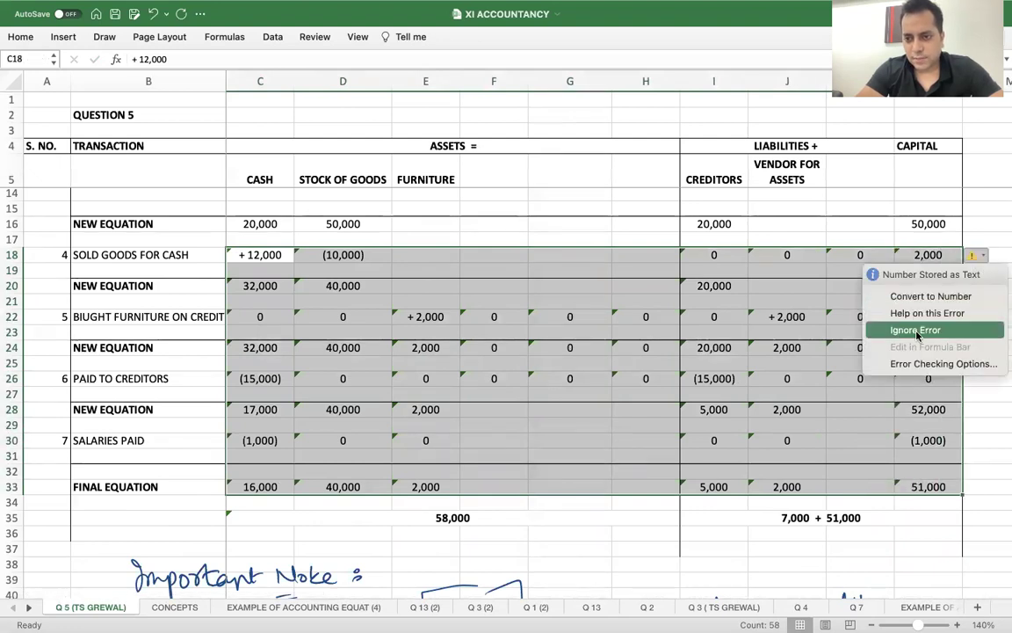
{"action": "left_click", "coordinate": [915, 329]}
- AutoFit the width of column B to the transaction descriptions
{"action": "left_click", "coordinate": [578, 512]}
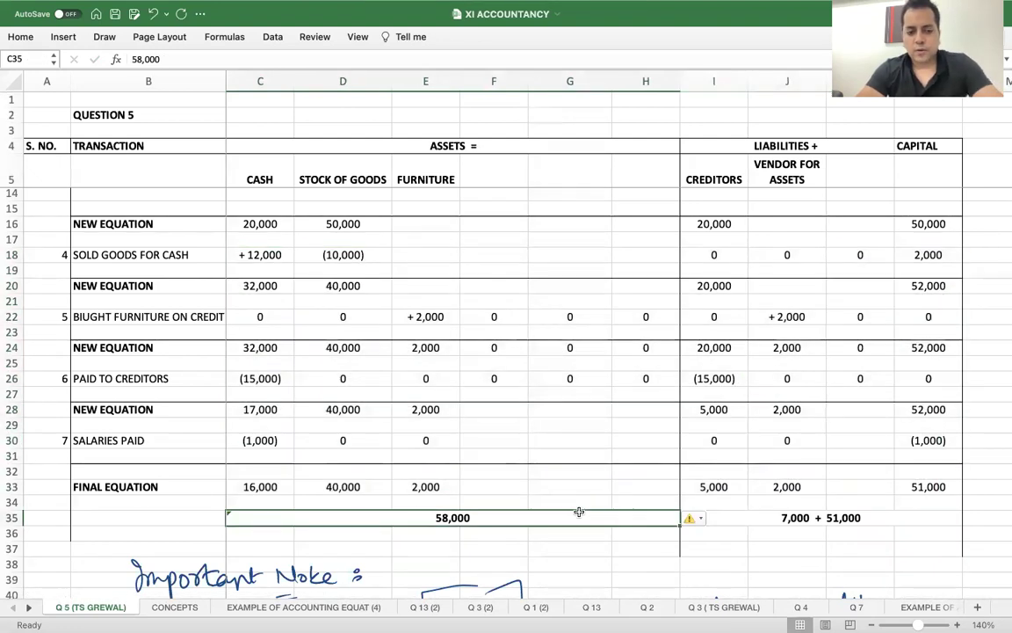
{"action": "scroll", "coordinate": [579, 514], "scroll_direction": "up", "scroll_amount": 4}
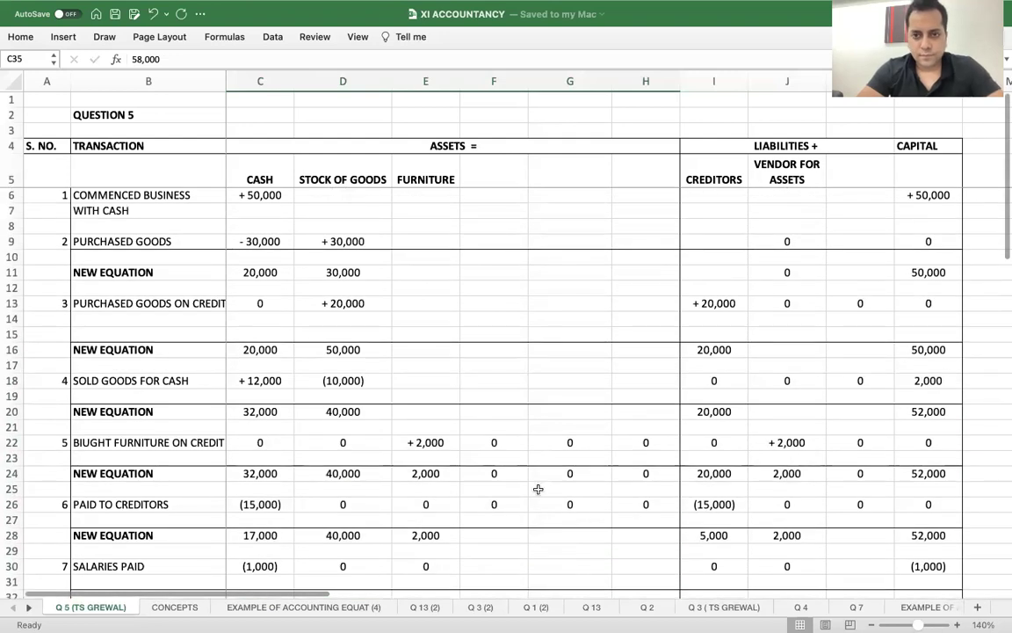
{"action": "scroll", "coordinate": [449, 417], "scroll_direction": "right", "scroll_amount": 2}
{"action": "scroll", "coordinate": [449, 417], "scroll_direction": "left", "scroll_amount": 2}
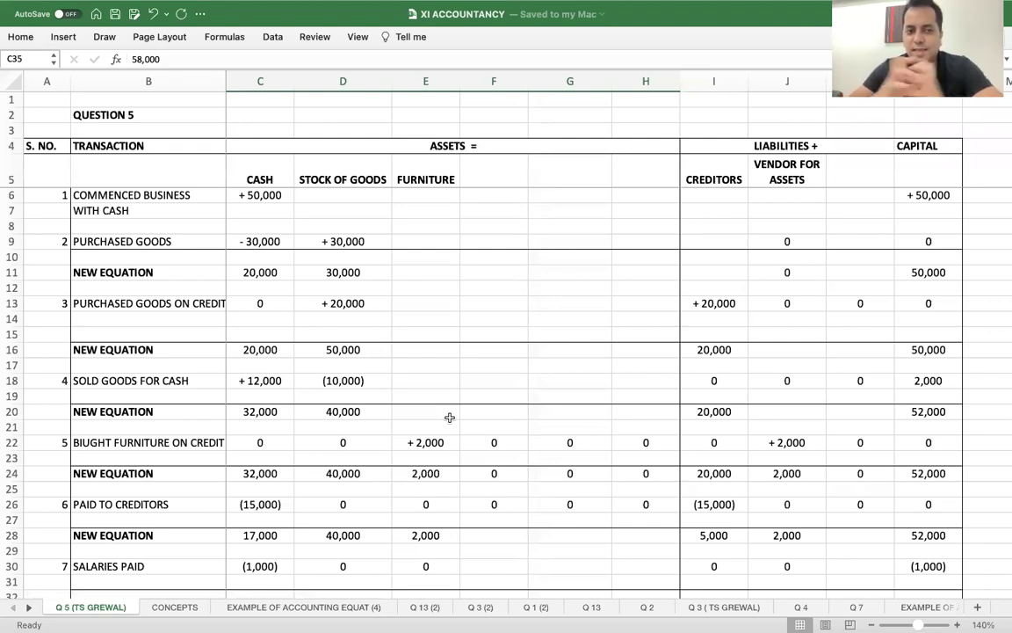
{"action": "double_click", "coordinate": [225, 77]}
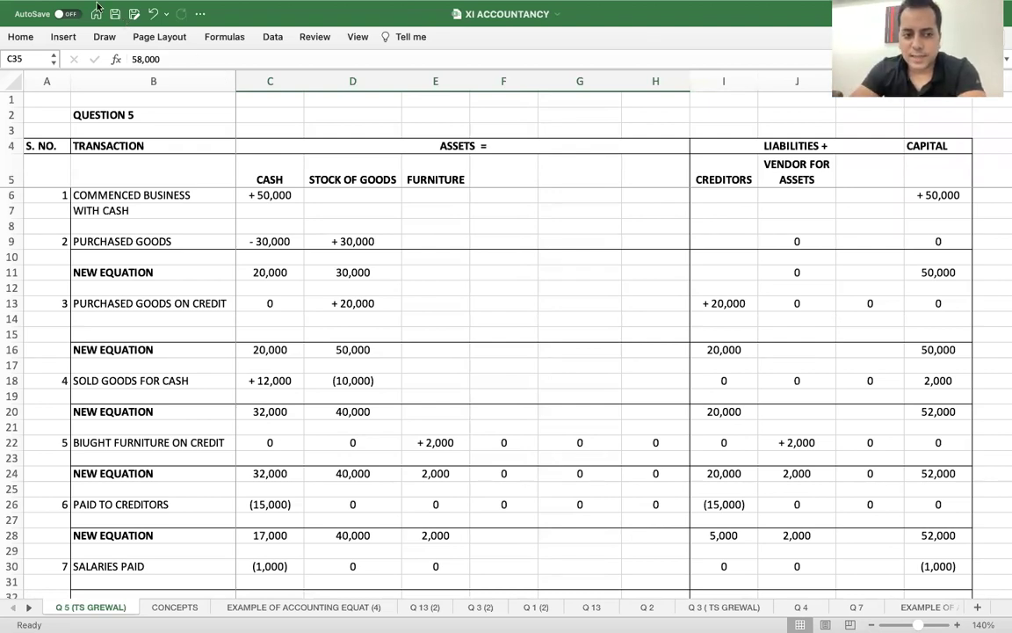
- Look through the finished table down to the final equation and the handwritten Important Note beneath it
{"action": "left_click", "coordinate": [165, 272]}
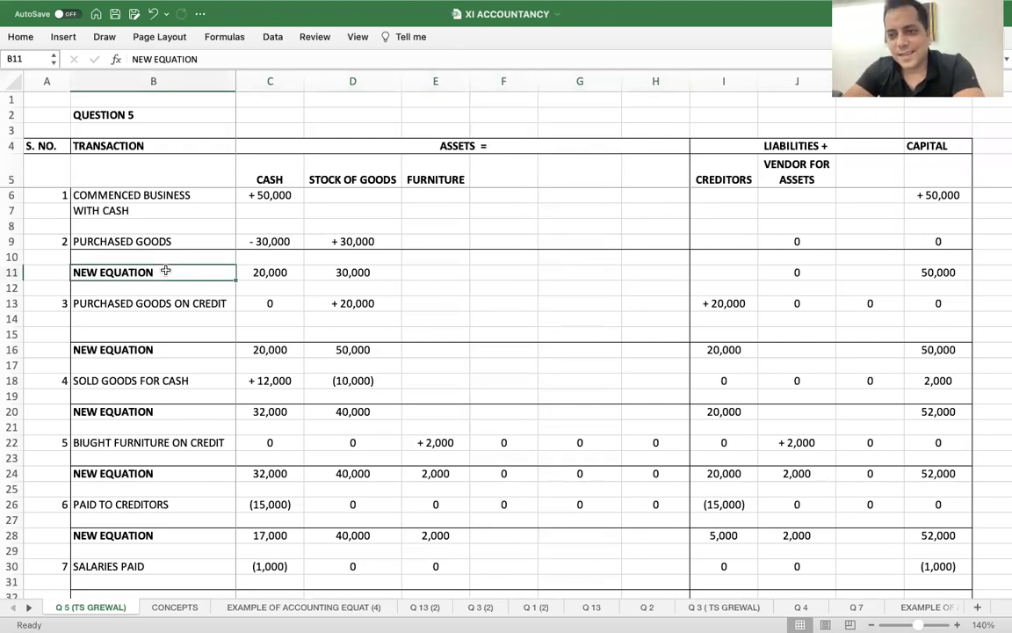
{"action": "scroll", "coordinate": [165, 272], "scroll_direction": "down", "scroll_amount": 5}
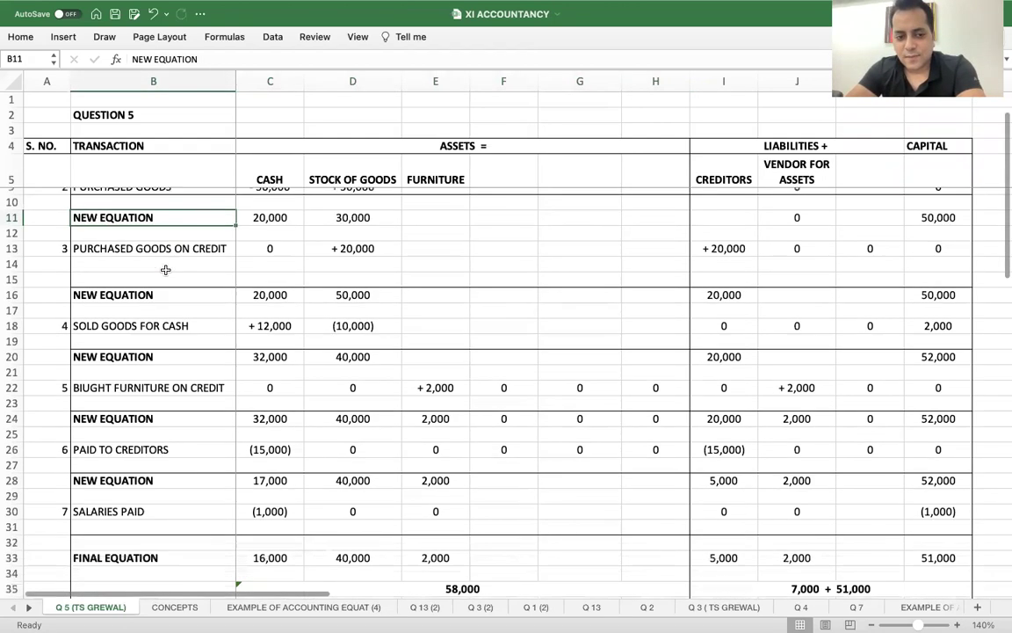
{"action": "scroll", "coordinate": [385, 411], "scroll_direction": "down", "scroll_amount": 3}
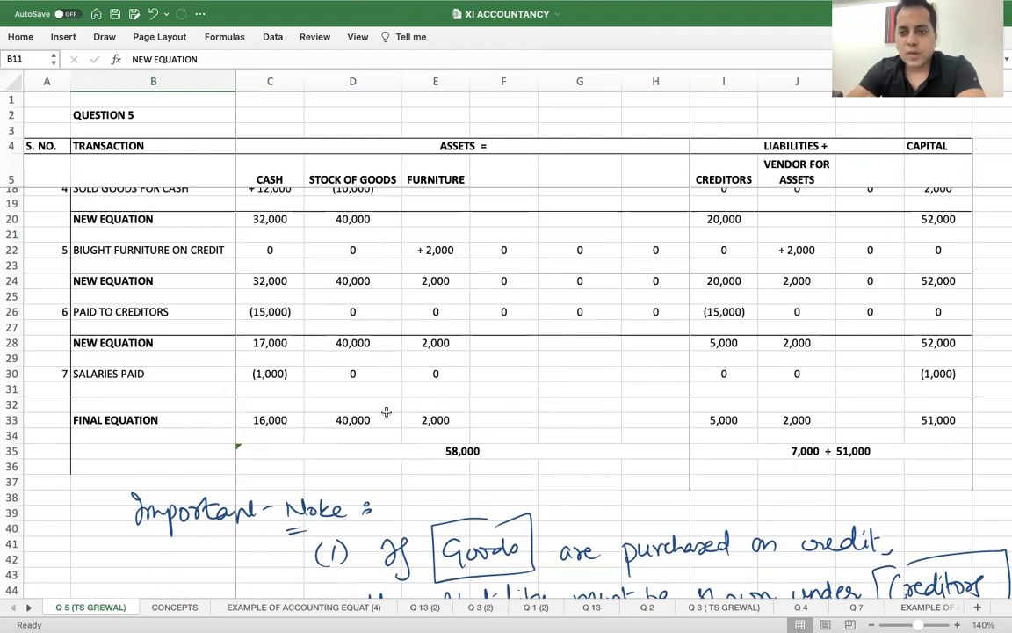
- Check the whole Question 5 table from transaction 1 to the final totals, and switch to Question 5 in the CH 5 Accounting PDF
{"action": "left_click", "coordinate": [202, 343]}
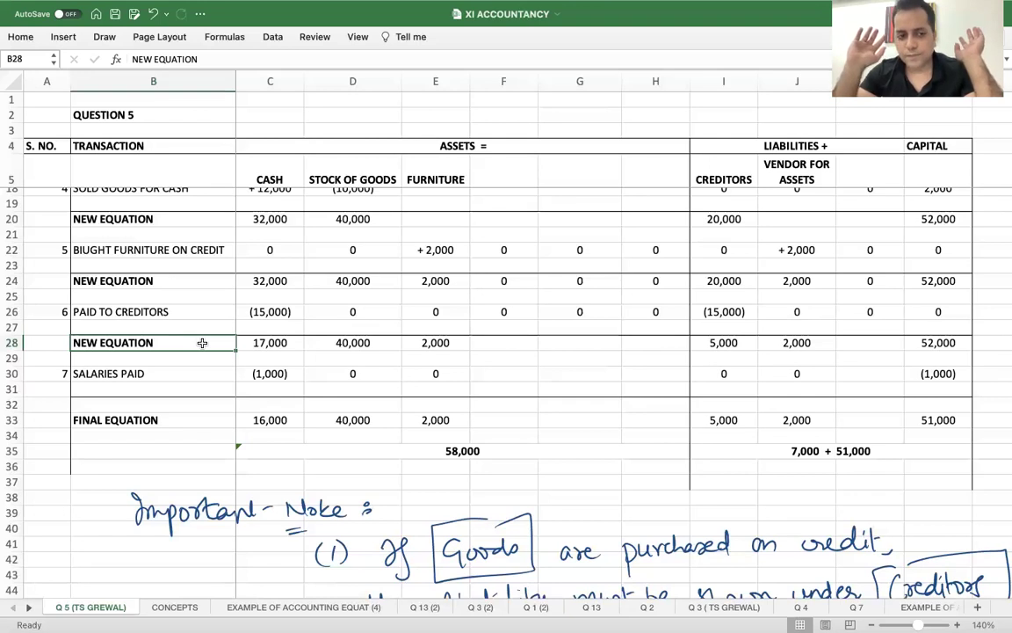
{"action": "scroll", "coordinate": [202, 343], "scroll_direction": "up", "scroll_amount": 5}
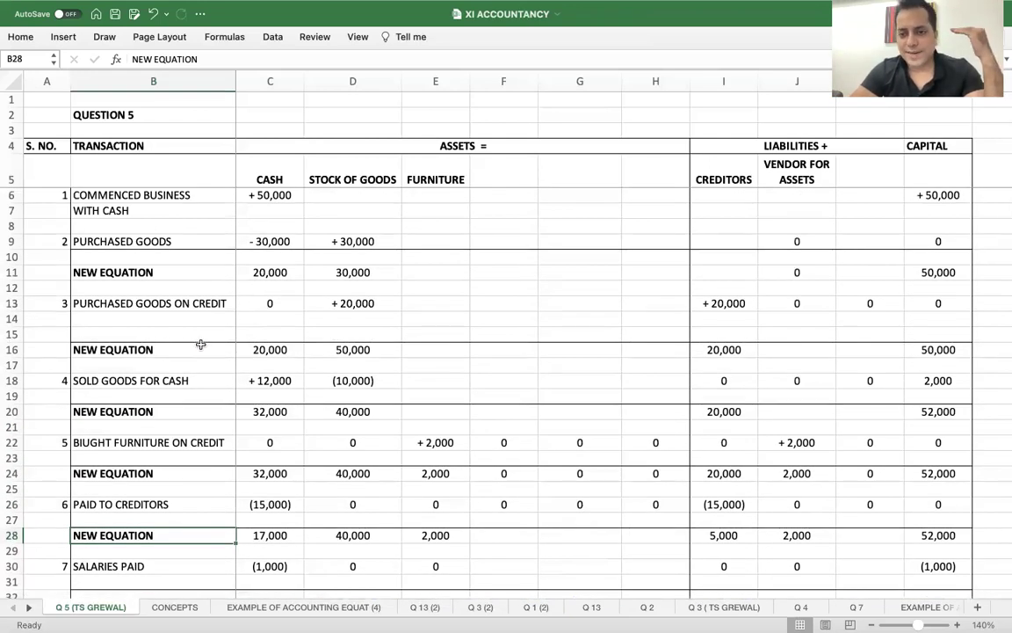
{"action": "scroll", "coordinate": [202, 343], "scroll_direction": "down", "scroll_amount": 3}
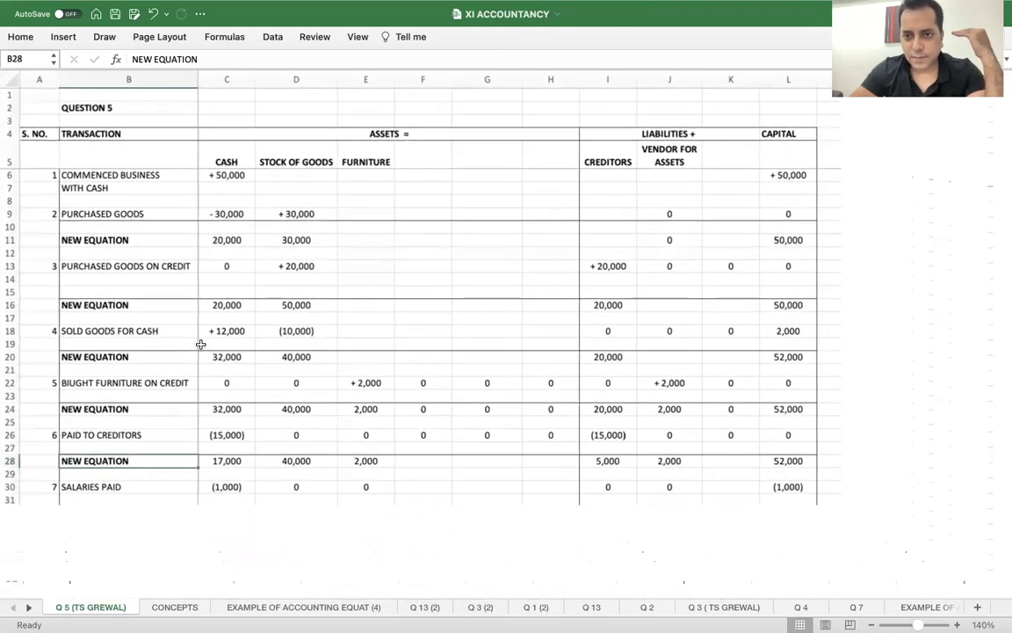
{"action": "scroll", "coordinate": [200, 343], "scroll_direction": "down", "scroll_amount": 2}
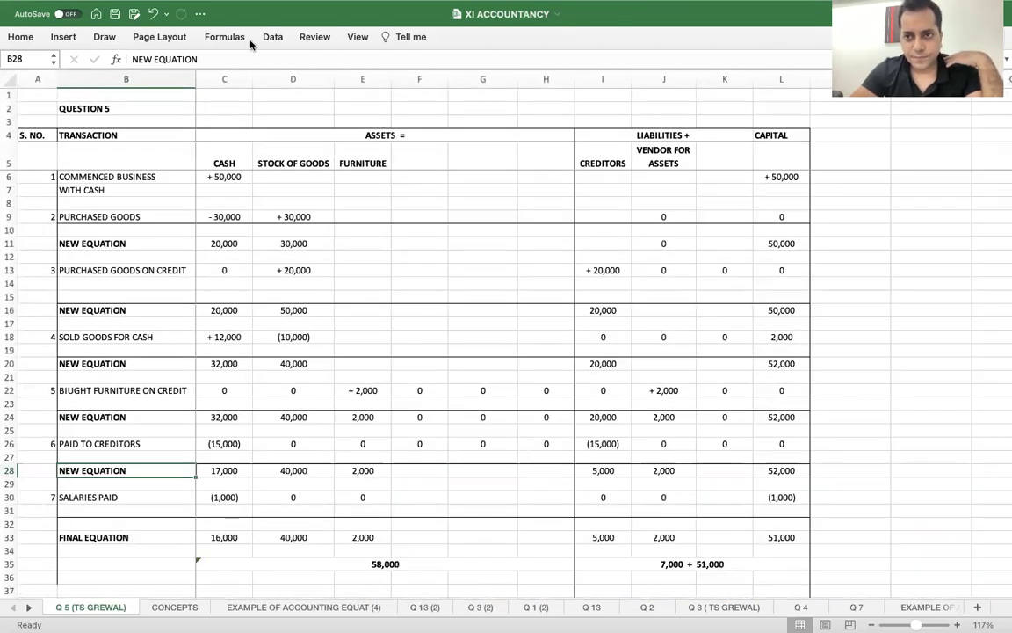
{"action": "mouse_move", "coordinate": [459, 29]}
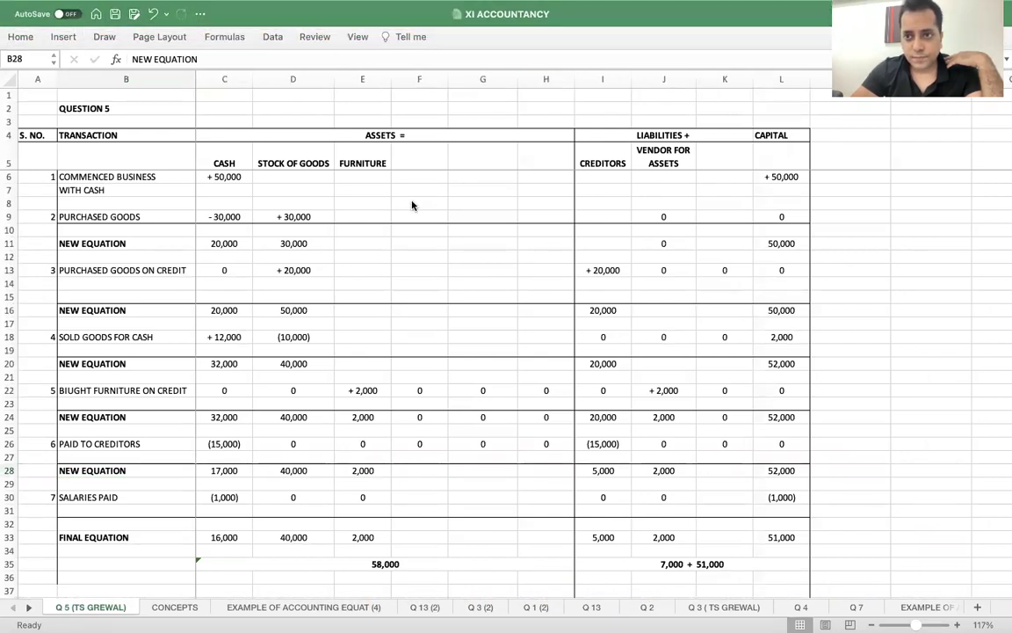
{"action": "key", "text": "super+Tab"}
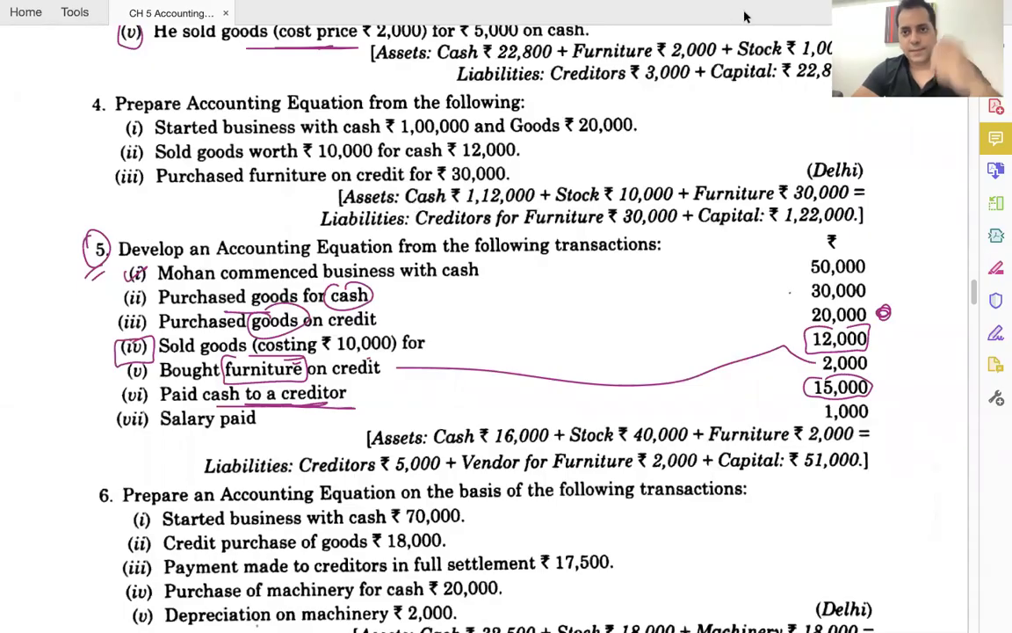